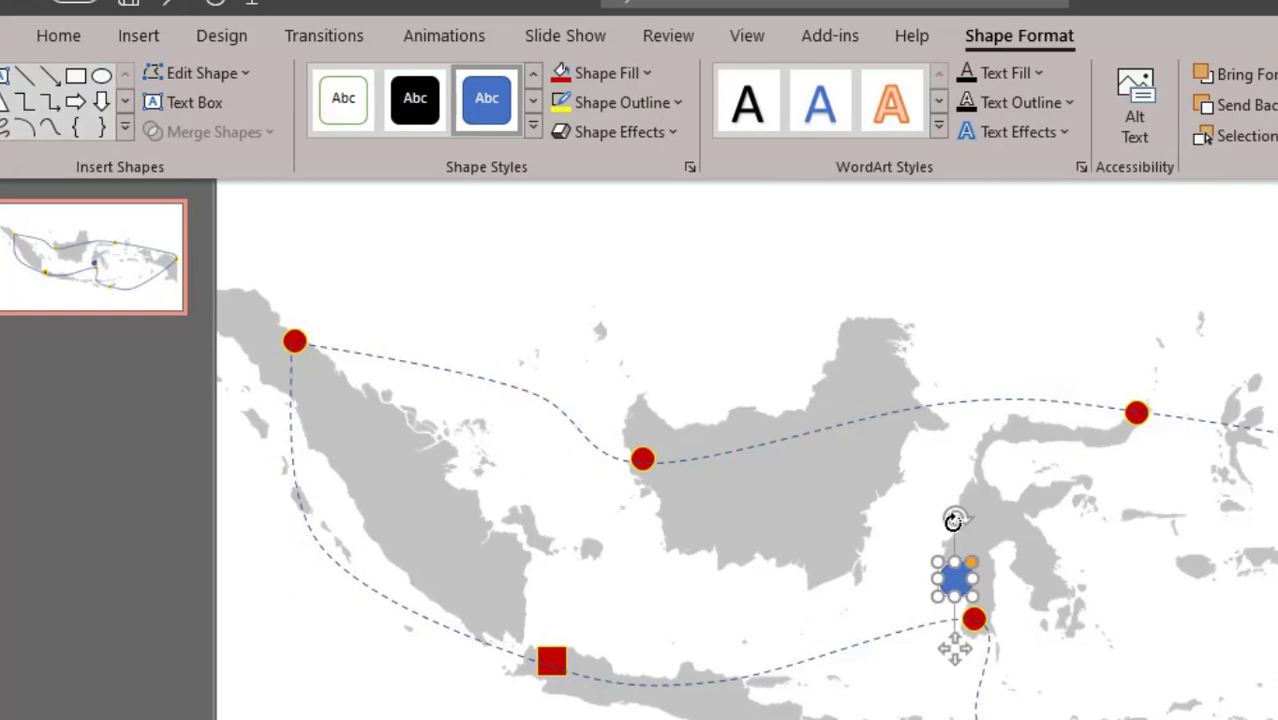
Rotate the teardrop in southern Sulawesi so its tip points down, with a dark red fill and yellow outline.
left_click_drag(957, 517, 960, 607)
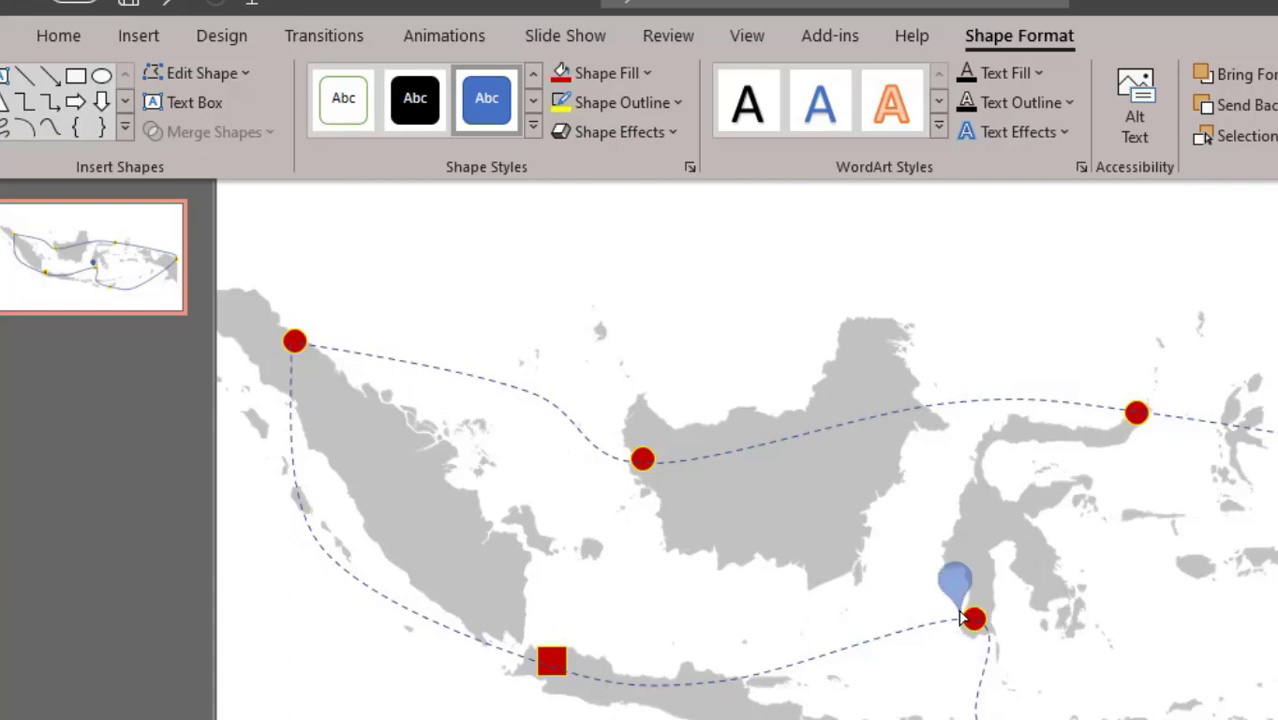
left_click_drag(960, 617, 960, 617)
scroll(960, 617, "up", 3)
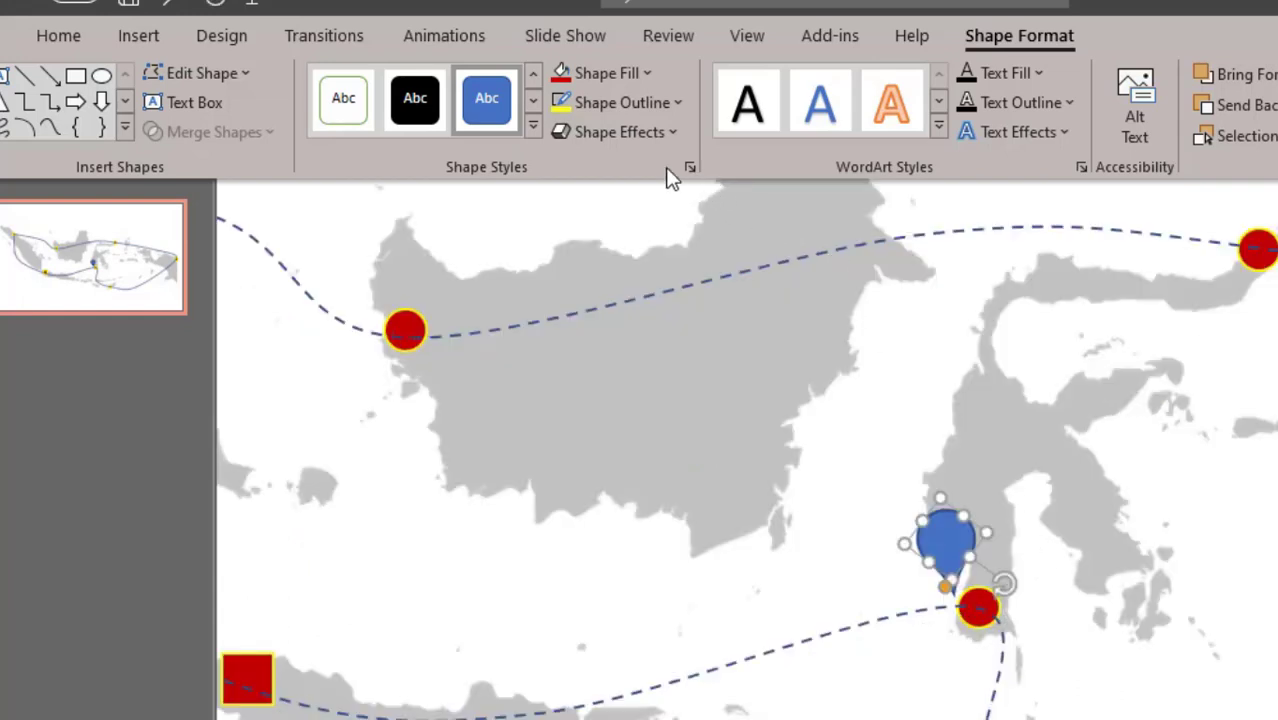
left_click(560, 80)
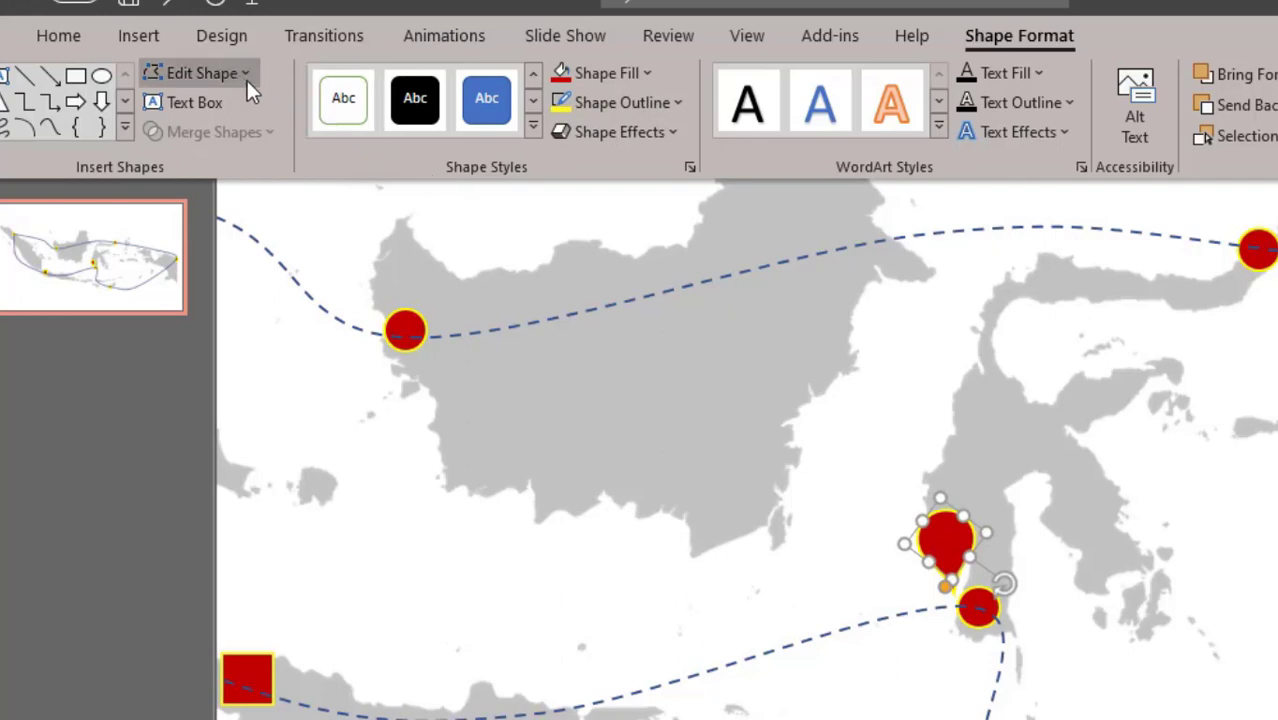
Draw a small circle on the teardrop pin and centre it in the pin's round head.
left_click(140, 37)
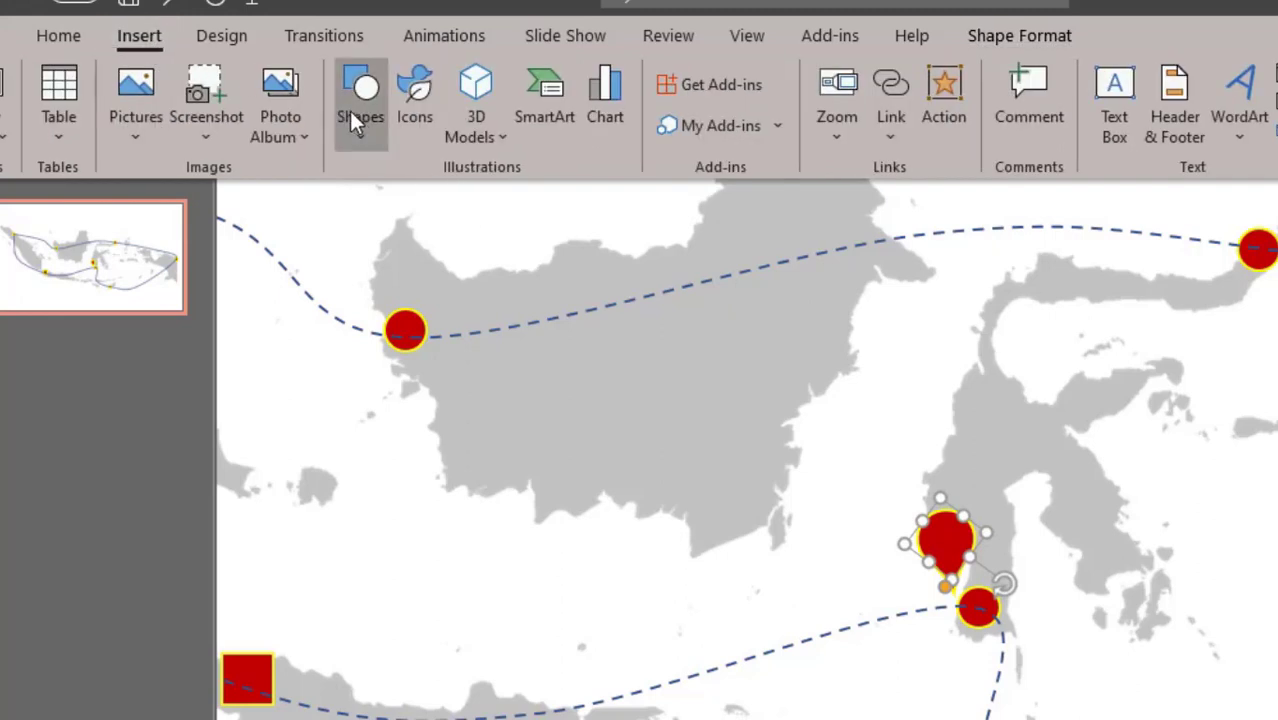
left_click(370, 134)
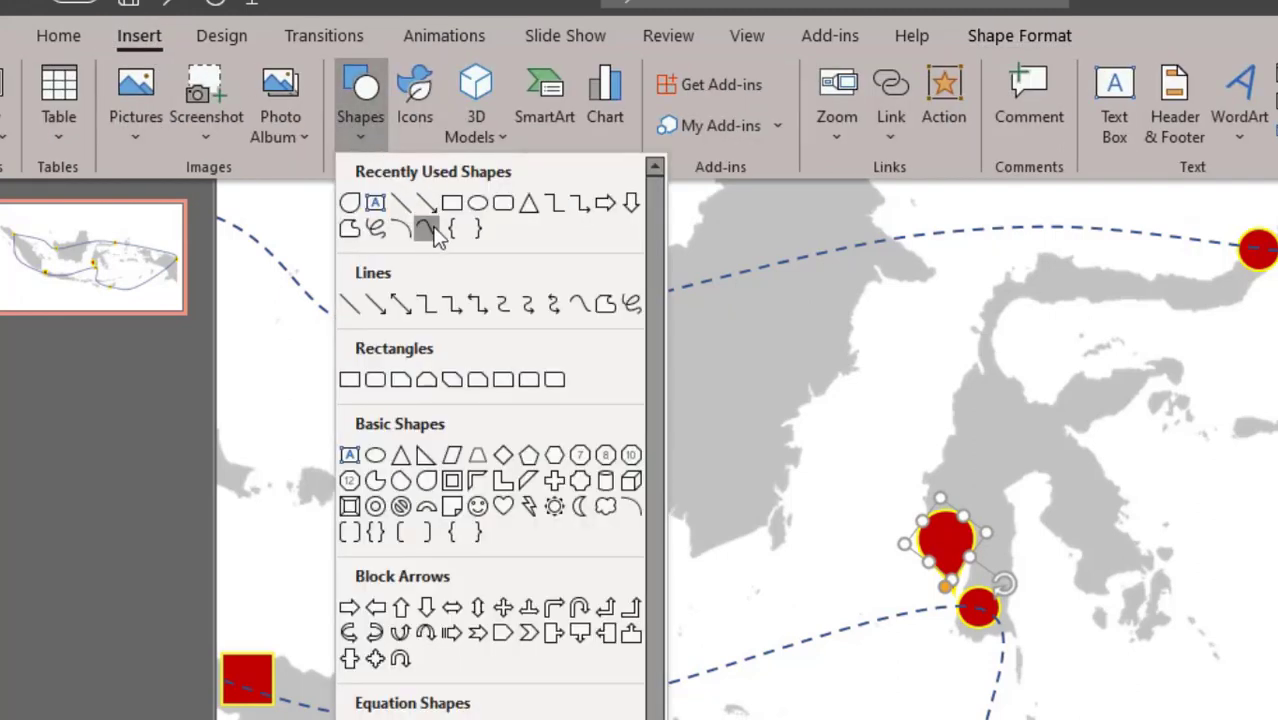
left_click(477, 204)
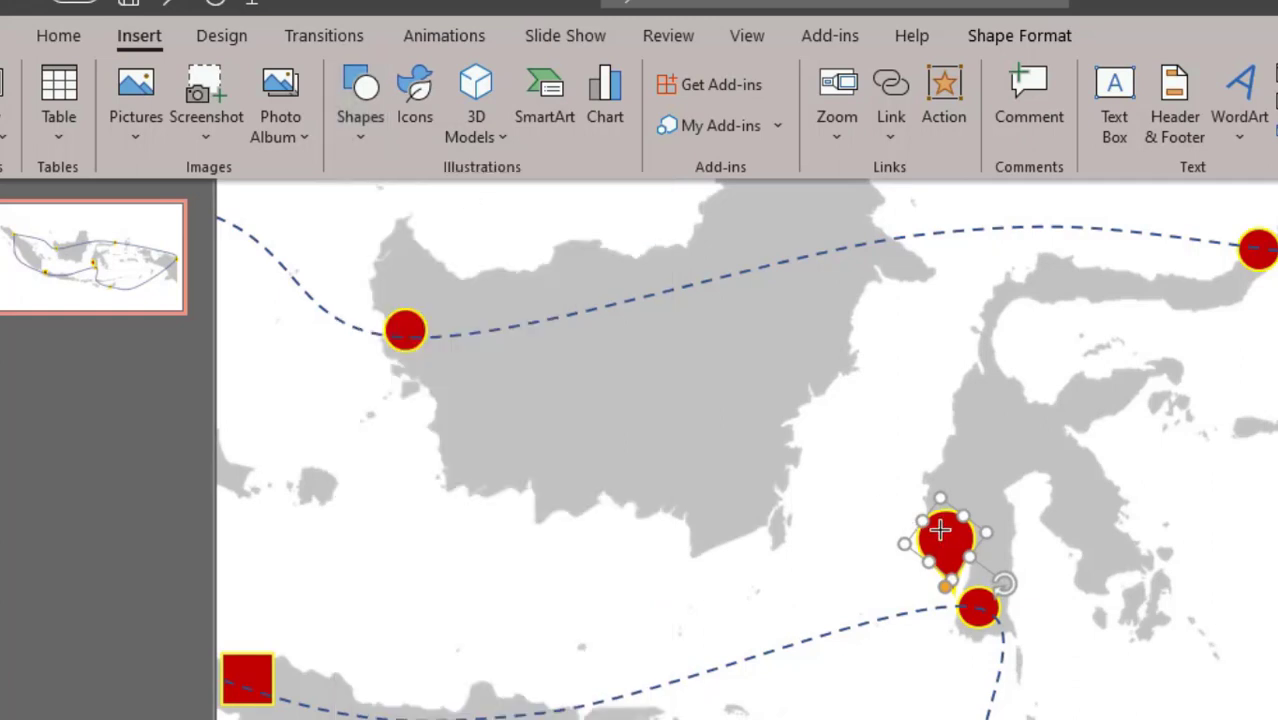
left_click_drag(938, 535, 969, 570)
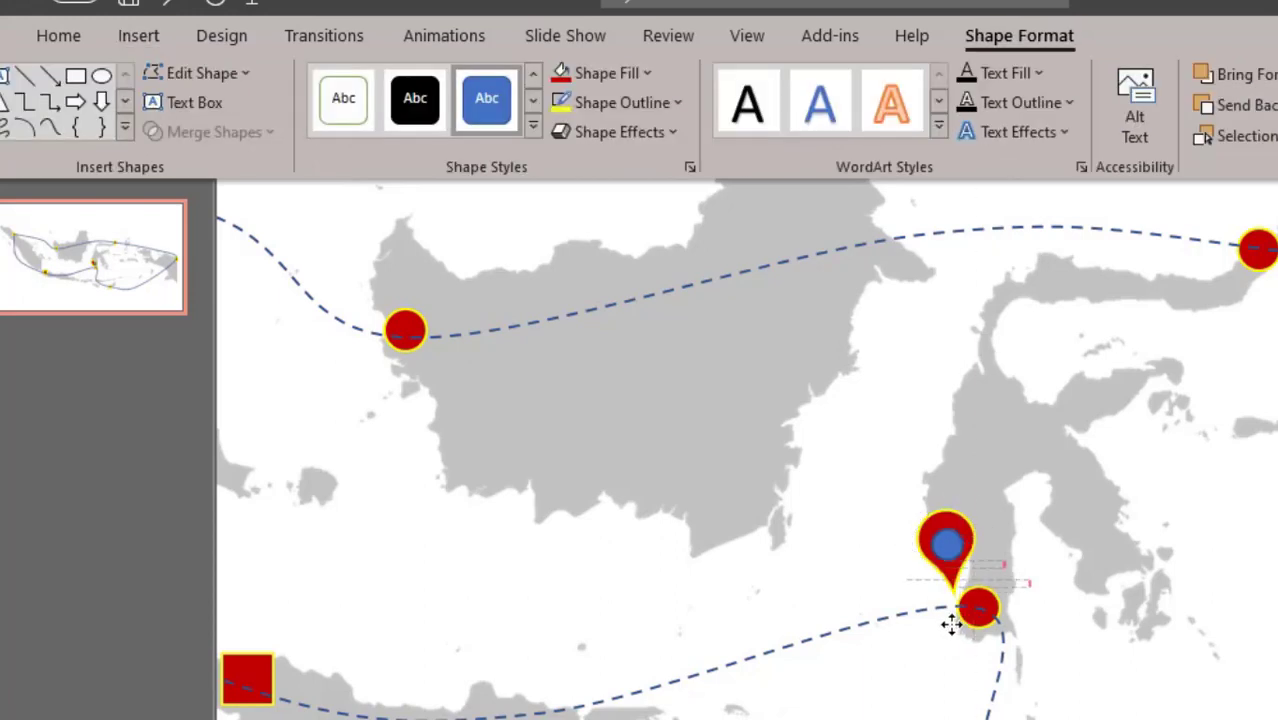
left_click_drag(948, 622, 945, 608)
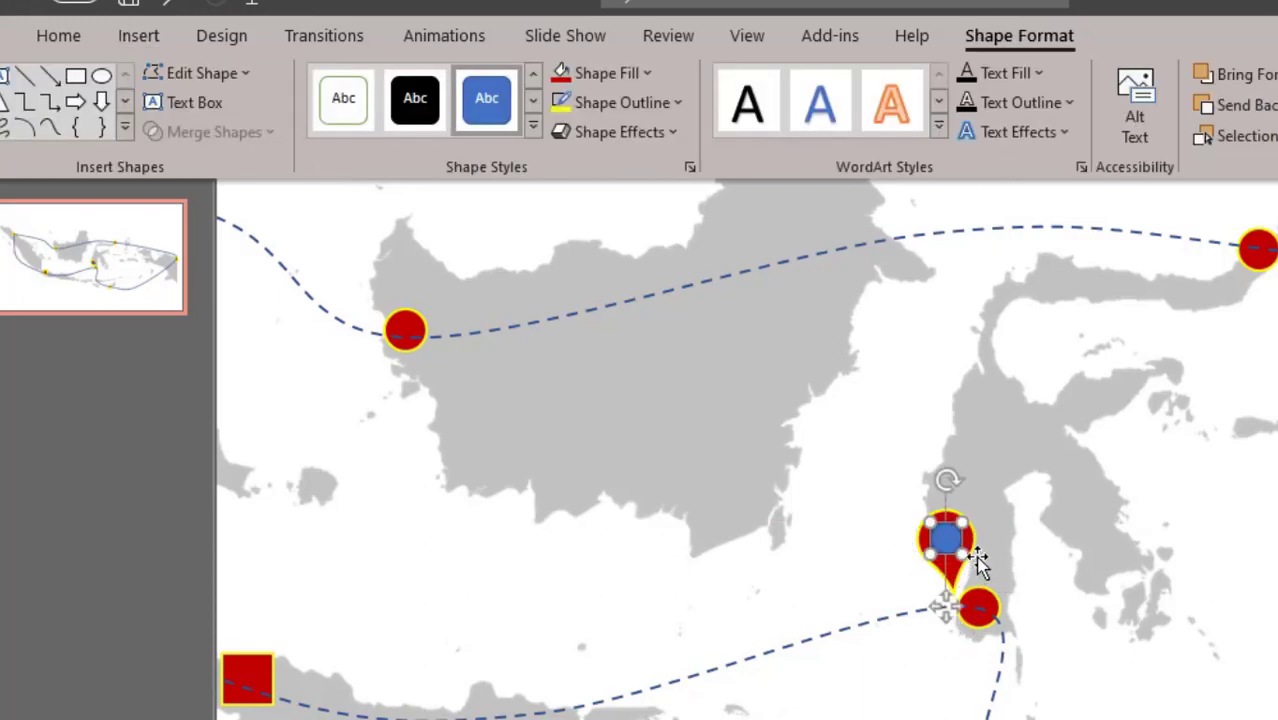
Enlarge the blue circle to nearly fill the pin's head and re-centre it there.
left_click_drag(965, 553, 974, 567)
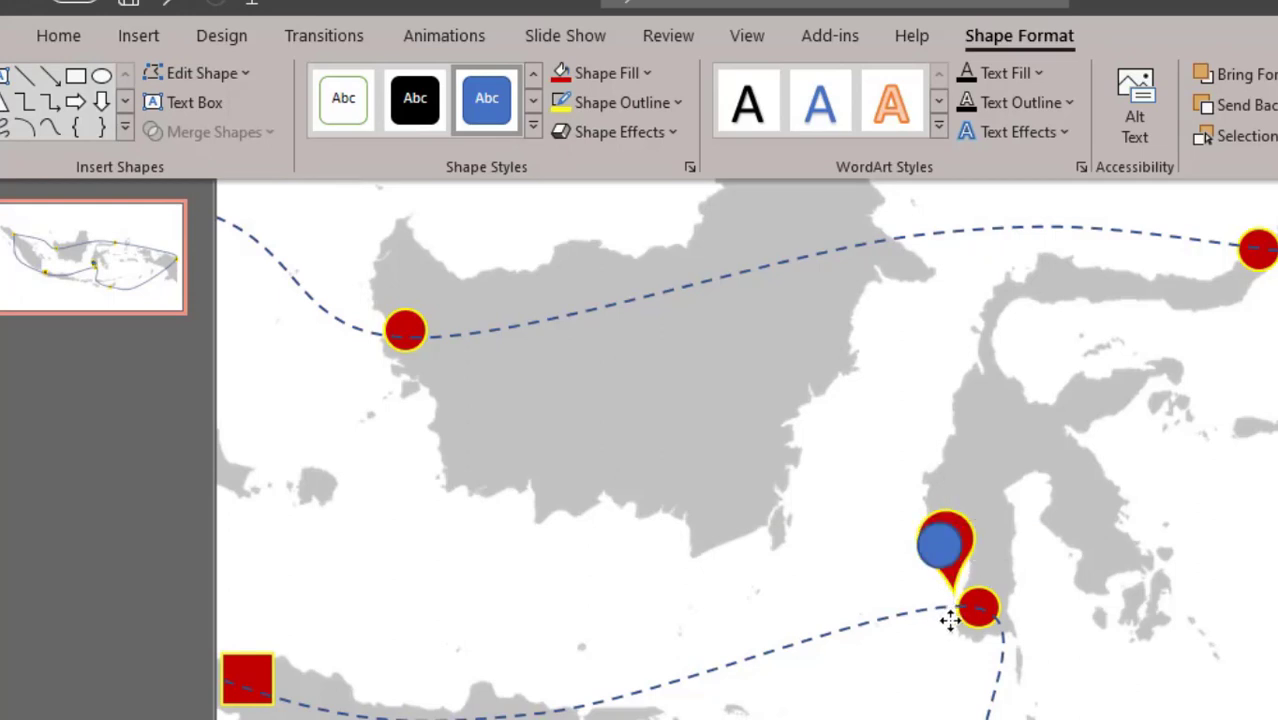
key("Right")
key("Right")
scroll(566, 198, "up", 2)
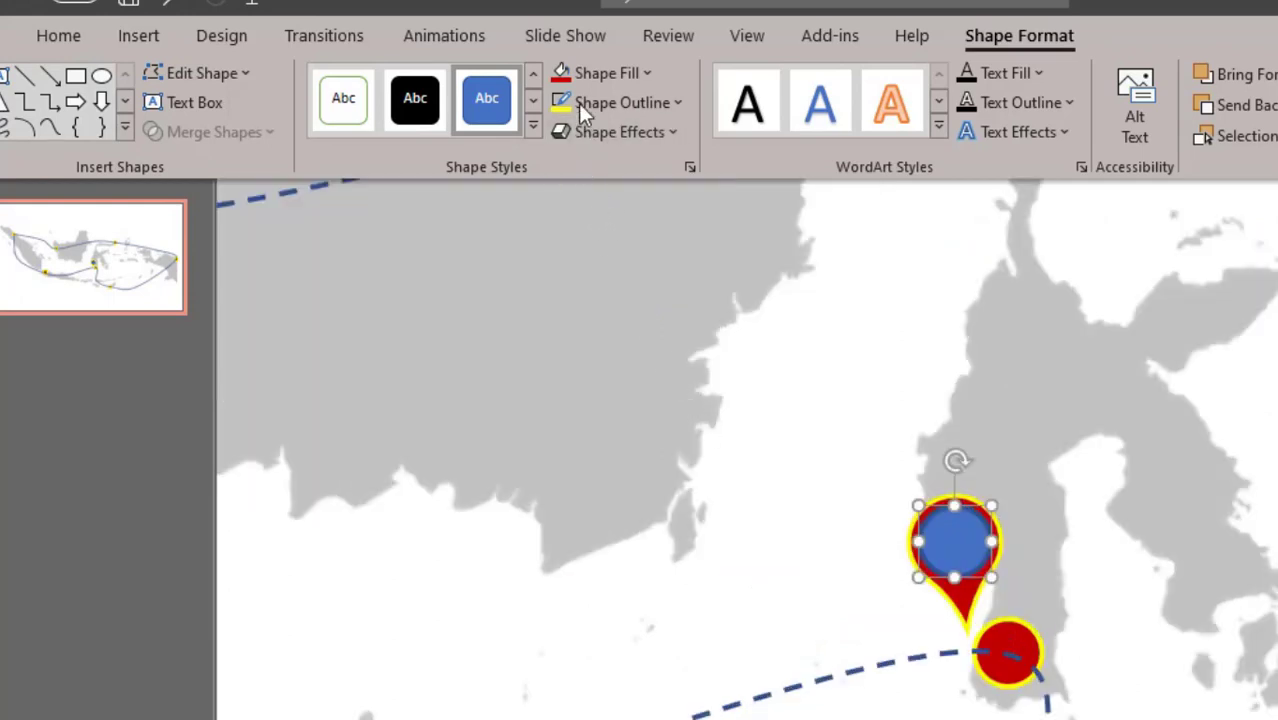
Fill the inner circle with yellow and remove its outline.
left_click(647, 74)
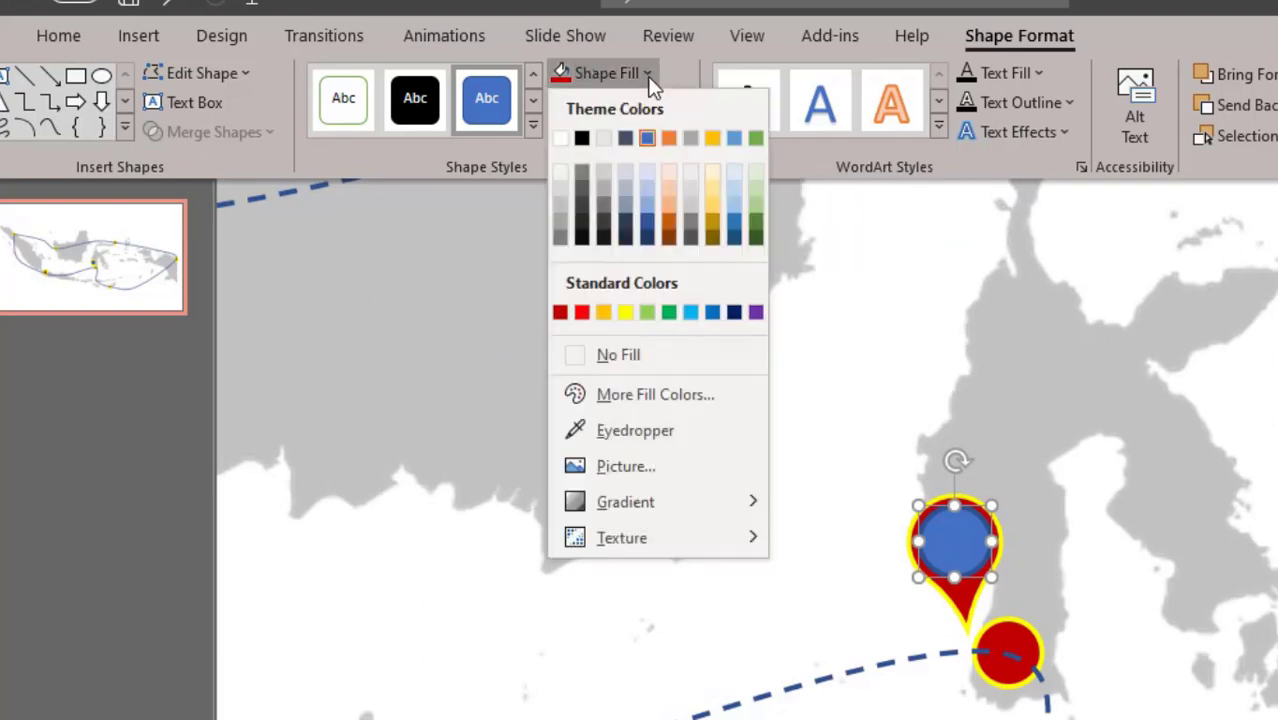
left_click(625, 314)
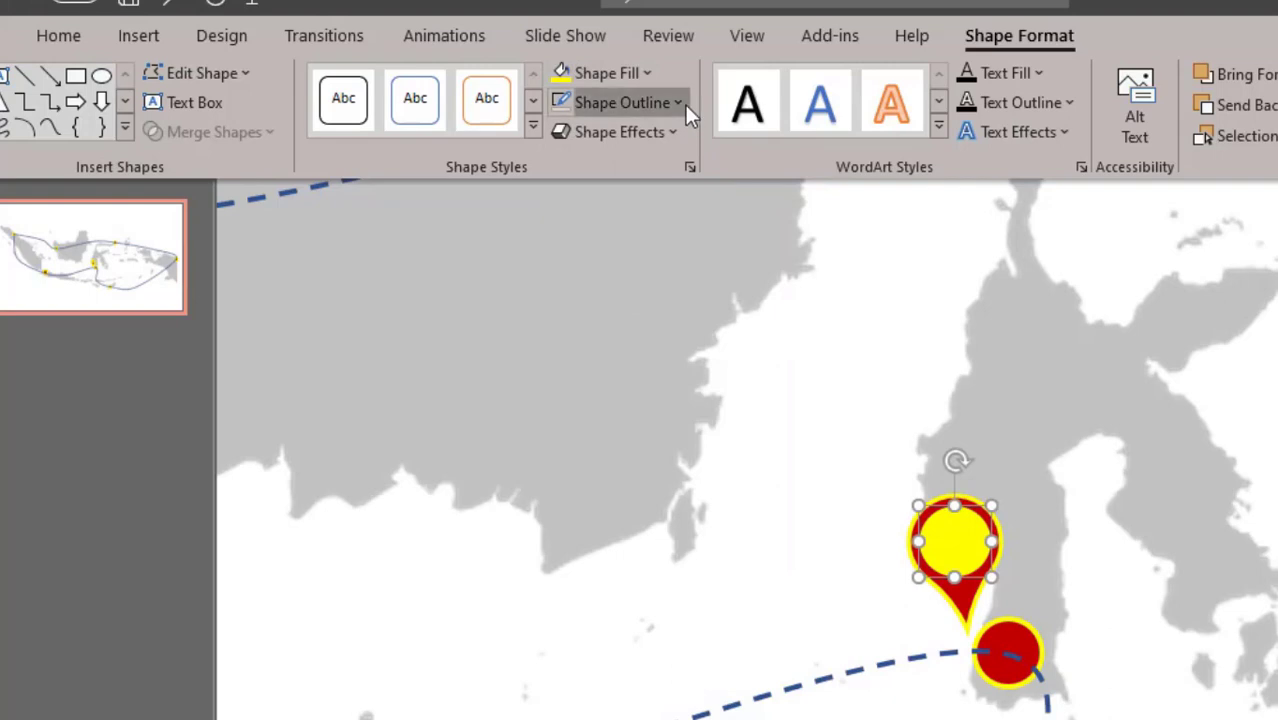
left_click(685, 105)
left_click(632, 380)
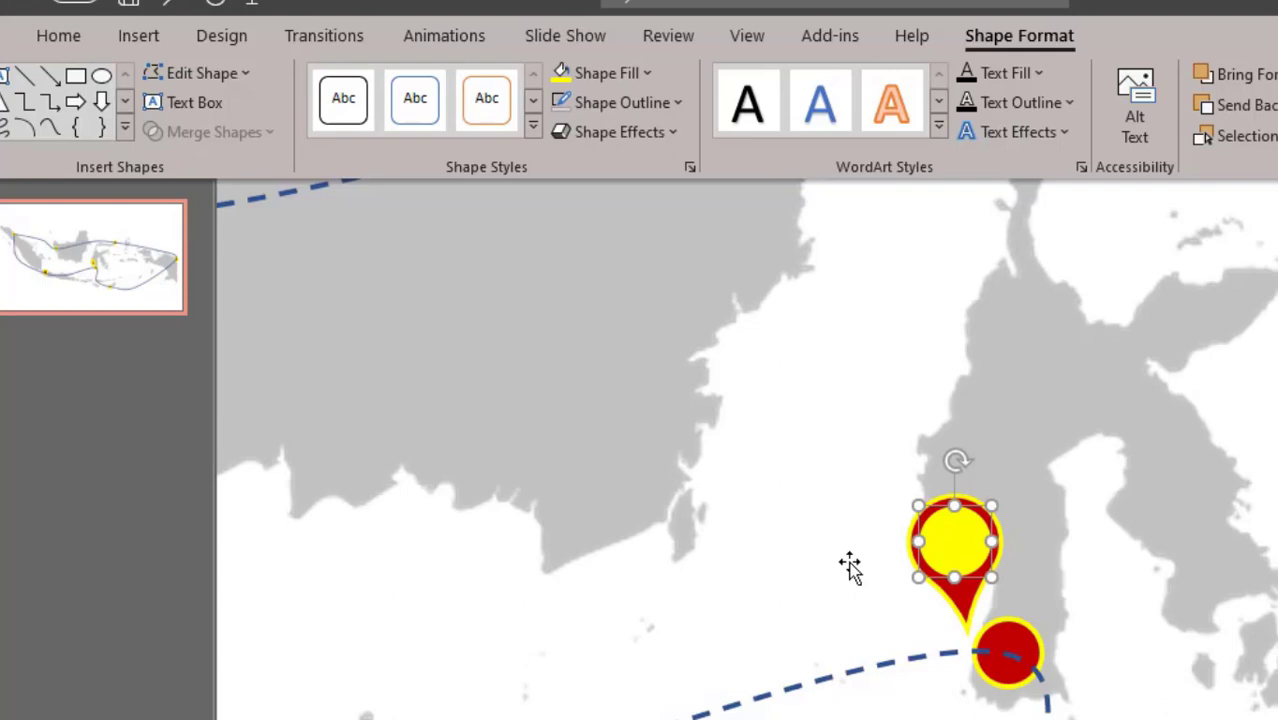
Group the yellow circle with the teardrop and place the pin's tip on the southern Sulawesi marker.
left_click(966, 607, "shift")
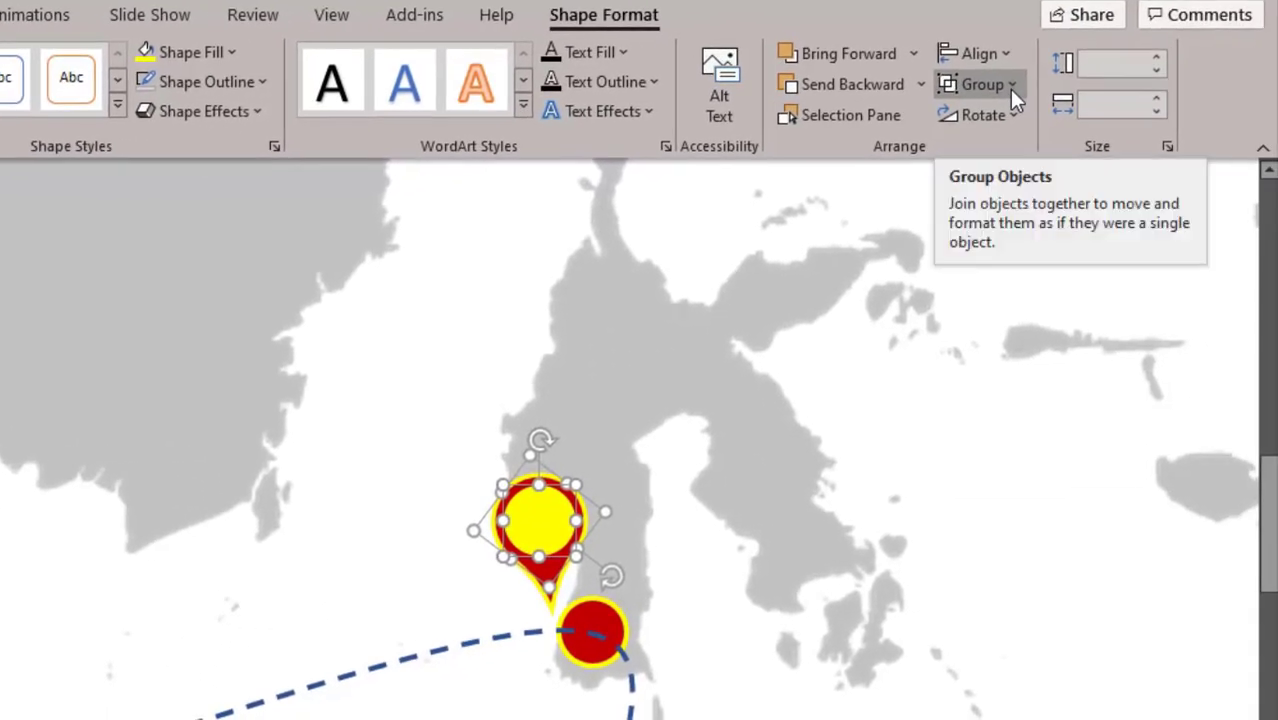
left_click(1009, 89)
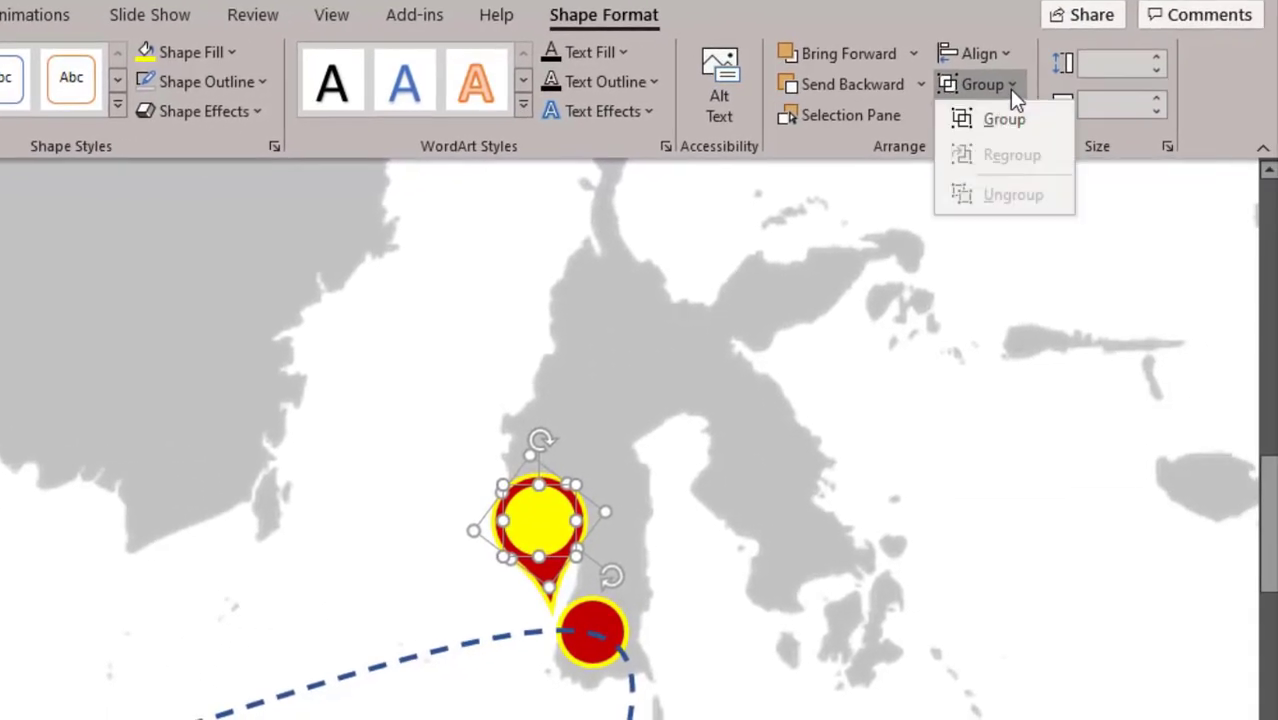
left_click(1010, 121)
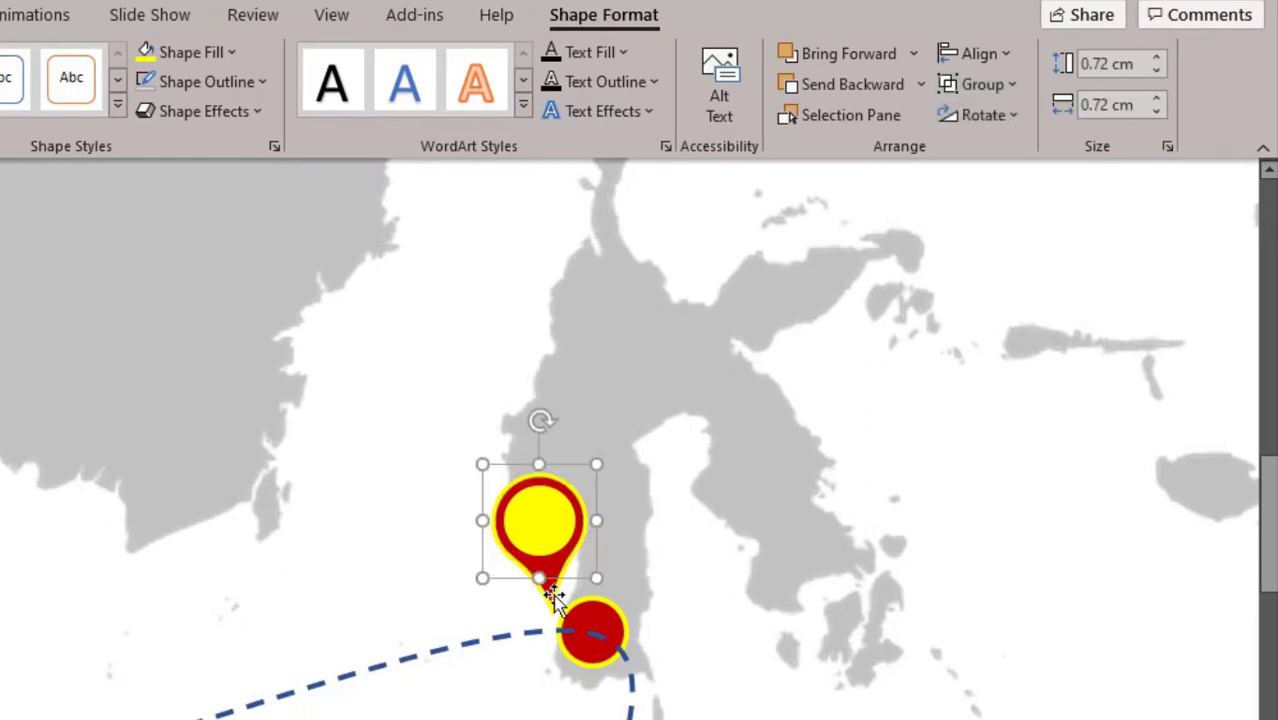
left_click_drag(553, 595, 593, 588)
scroll(593, 588, "down", 3)
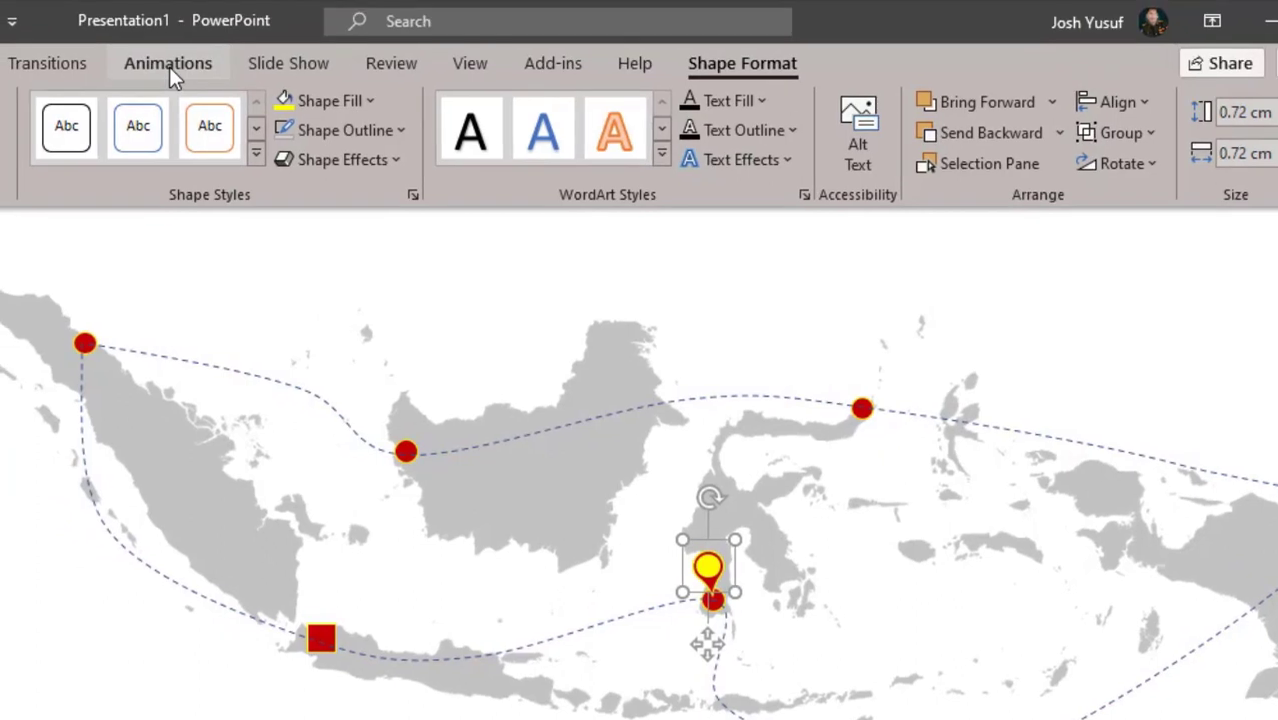
Add a Zoom entrance animation to the grouped map pin.
left_click(169, 67)
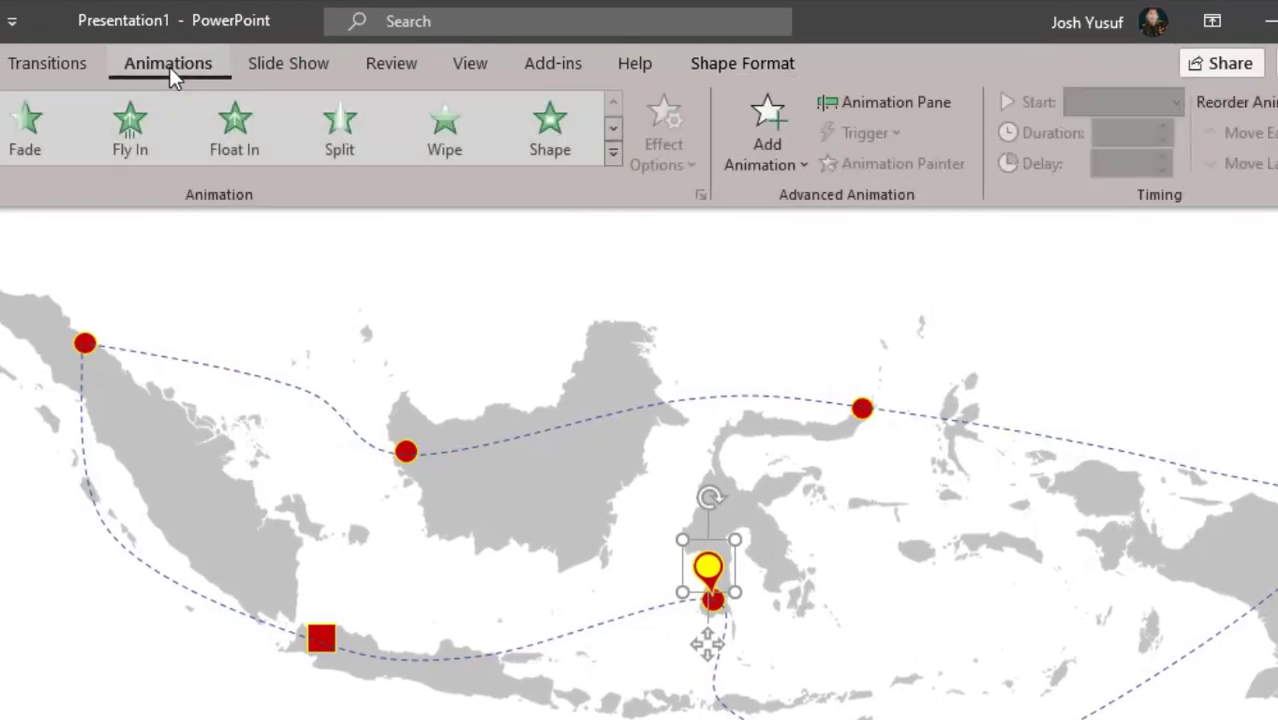
left_click(790, 160)
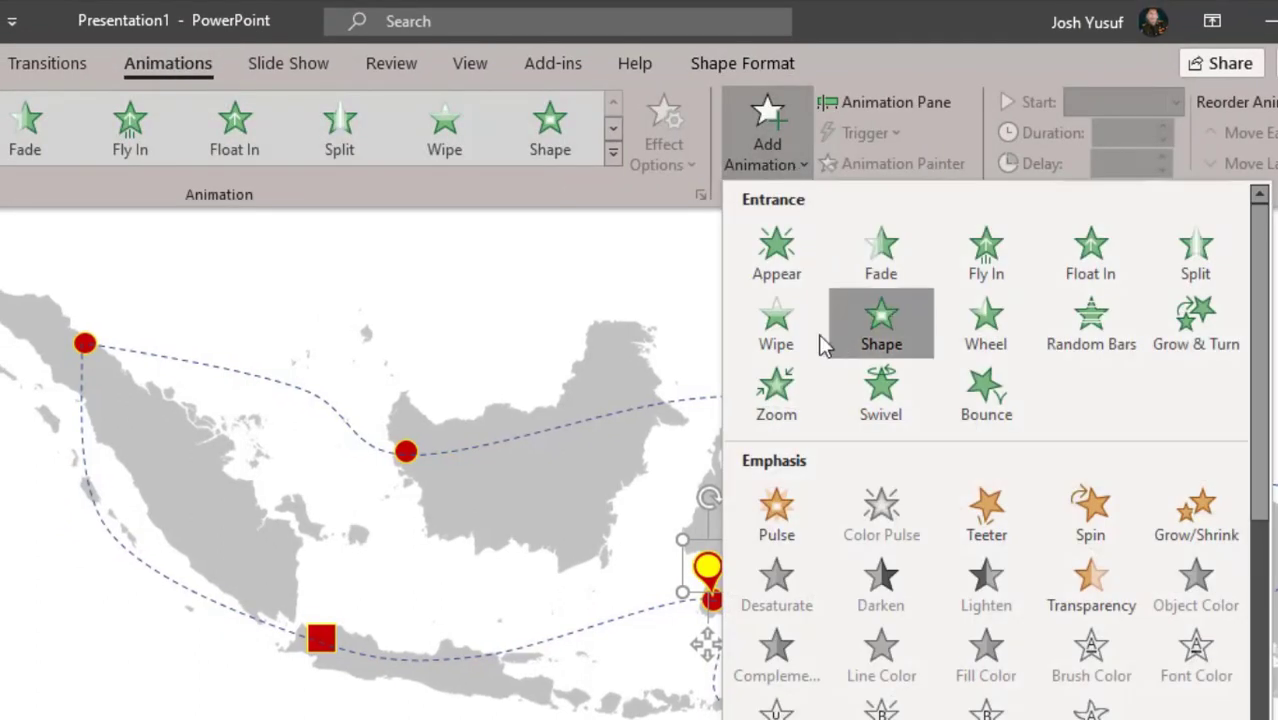
left_click(794, 386)
scroll(794, 398, "up", 1, "ctrl")
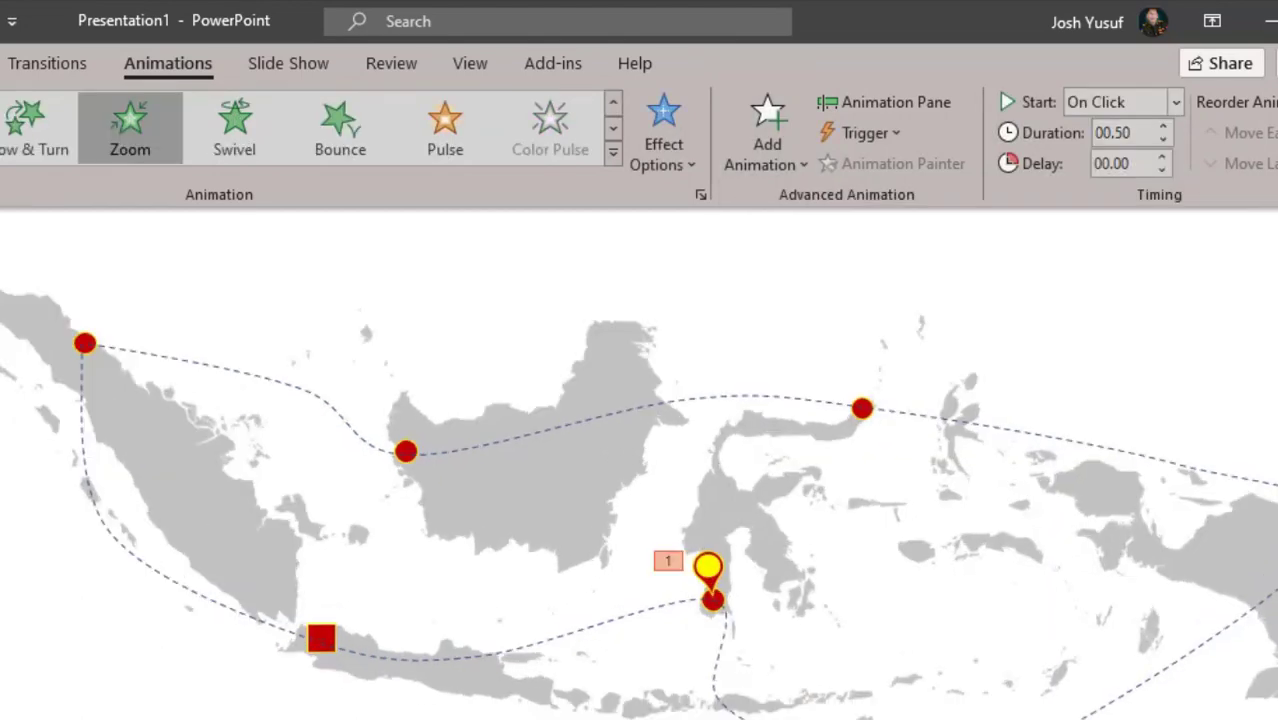
Add a custom motion path to the pin, following the dashed route from southern Sulawesi to the red square on Java.
left_click(776, 165)
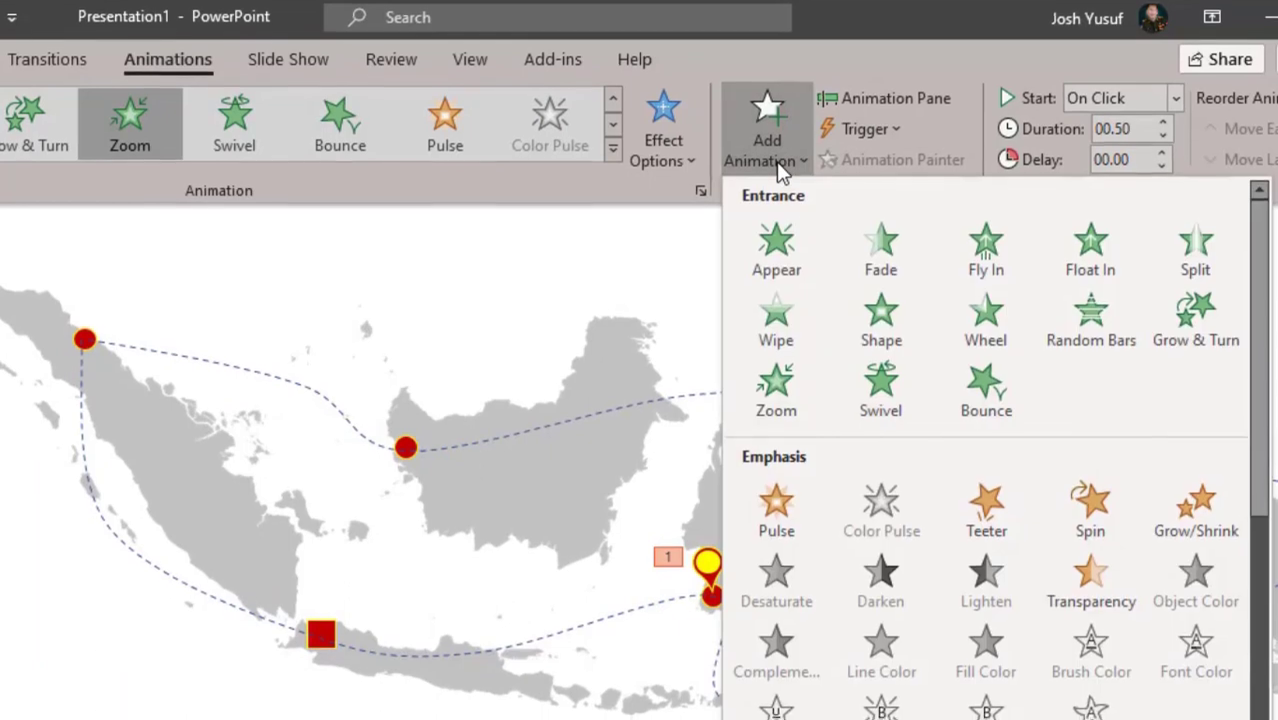
scroll(824, 680, "down", 4)
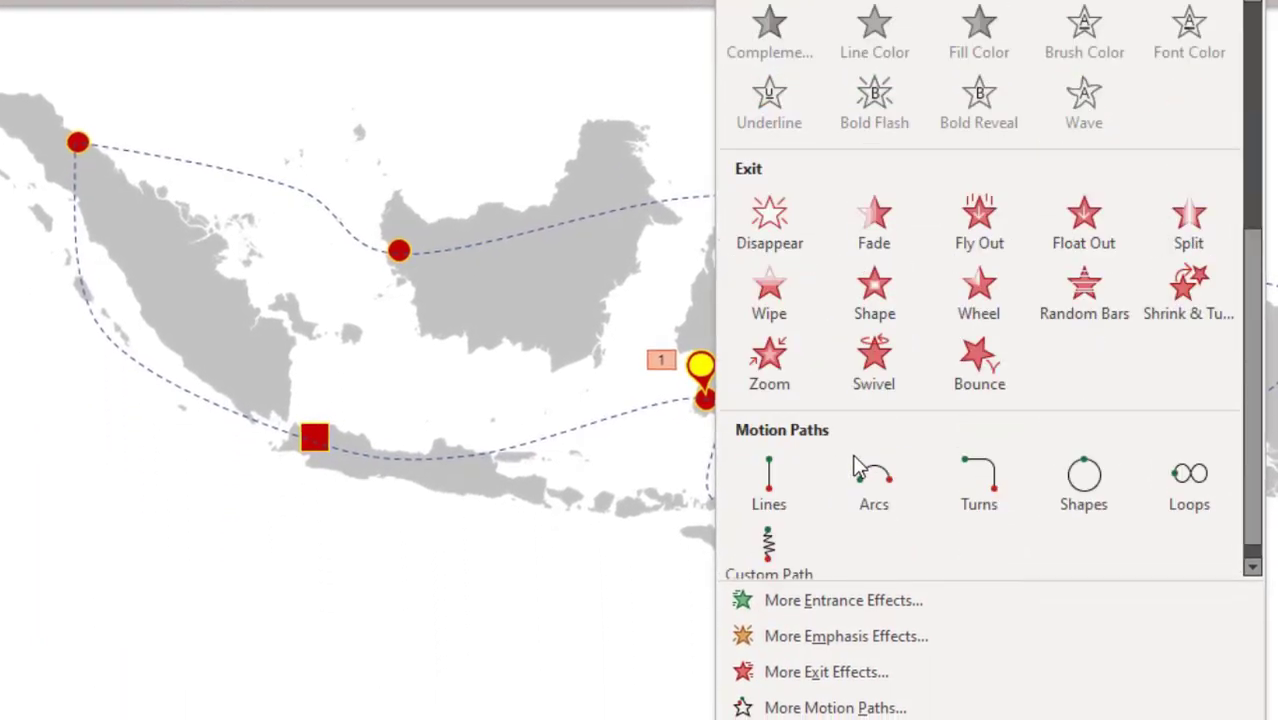
left_click(789, 553)
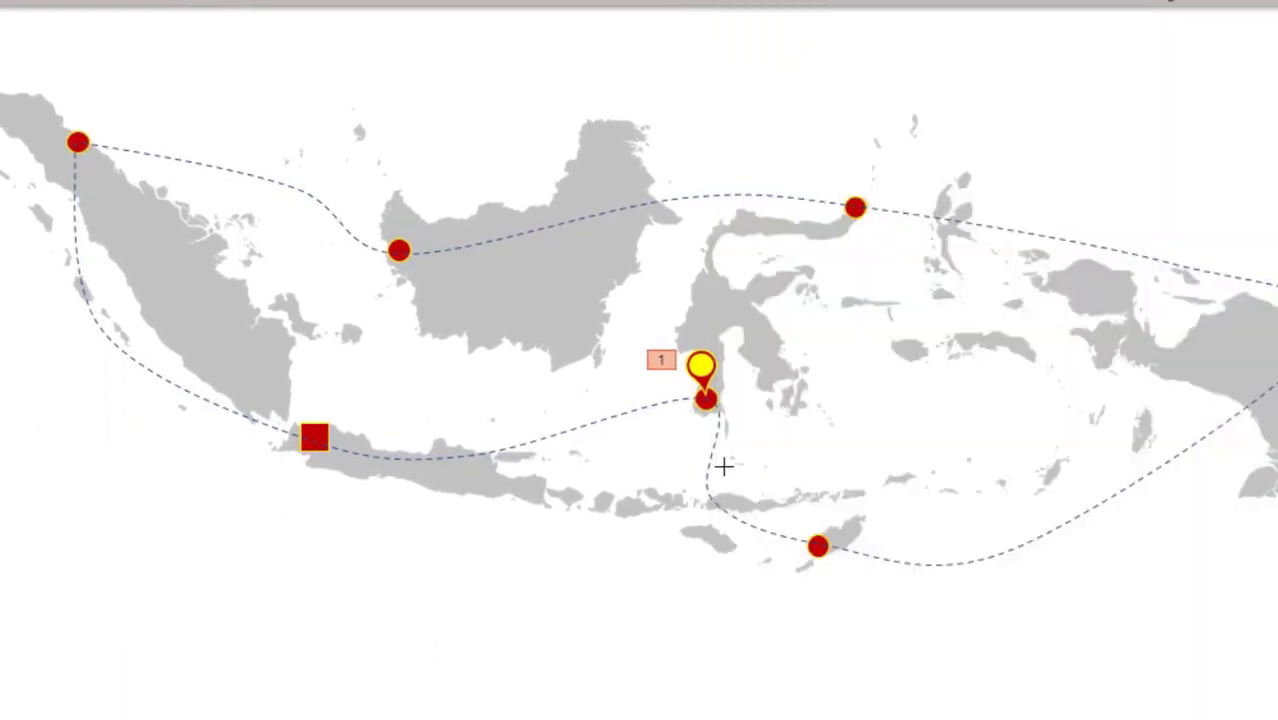
left_click(684, 374)
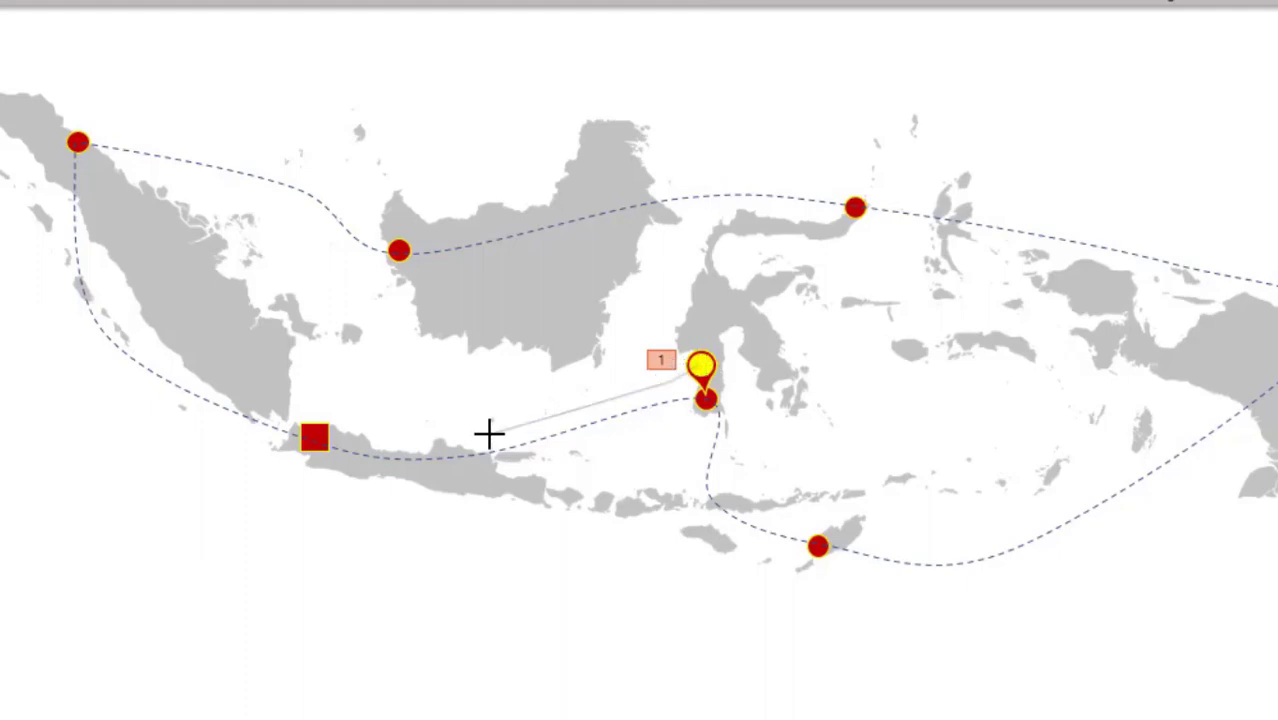
left_click(489, 433)
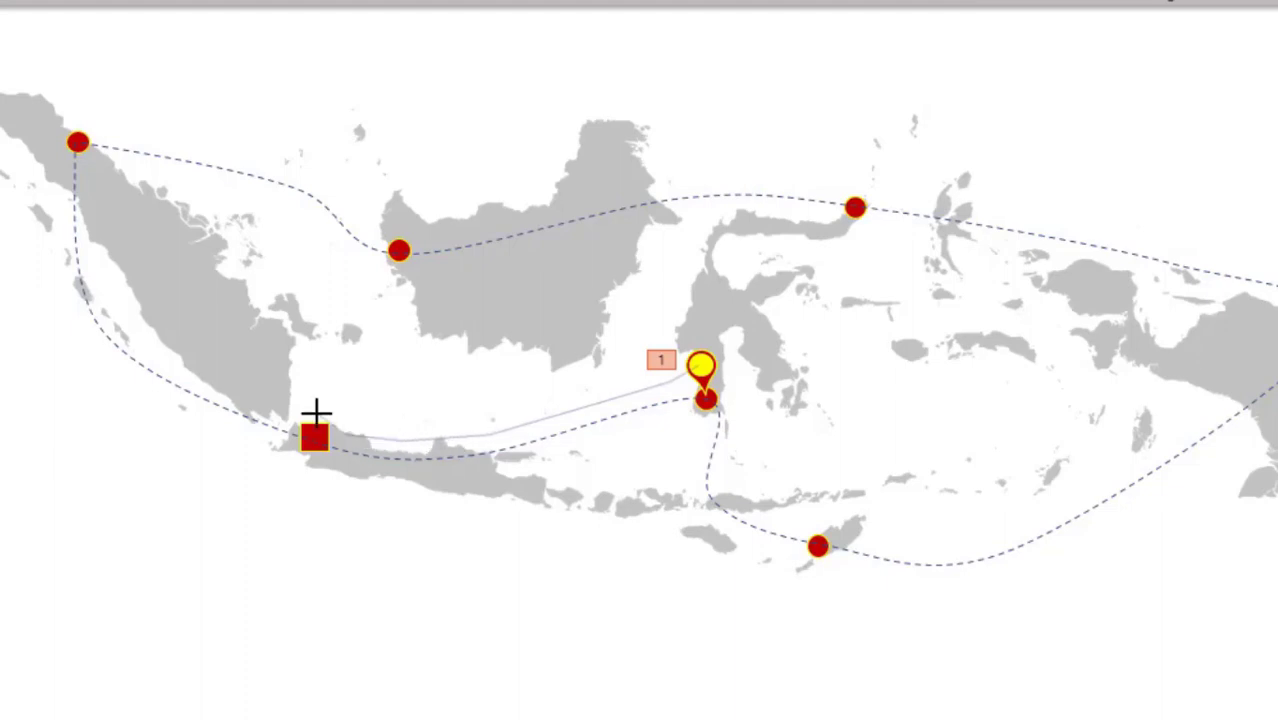
double_click(316, 413)
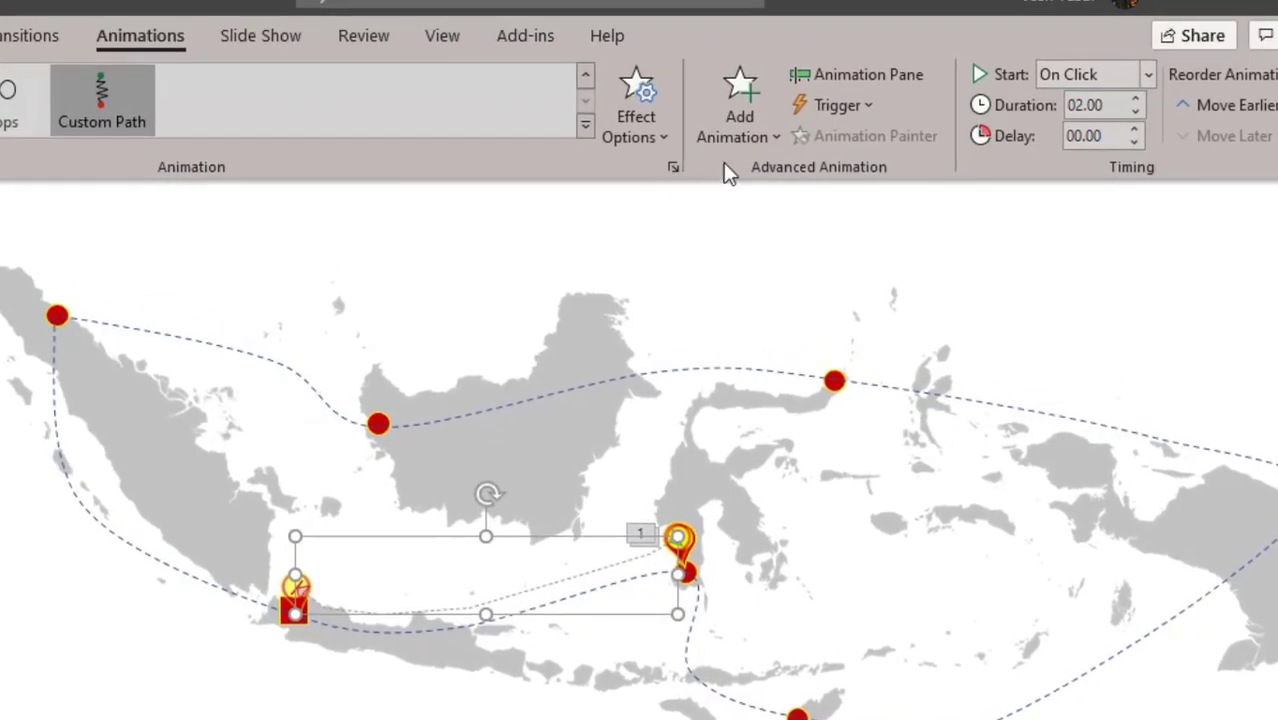
Add a second custom motion path to the pin, following the dashed route from the Java square to the northern Sumatra marker.
left_click(779, 138)
scroll(860, 610, "down", 5)
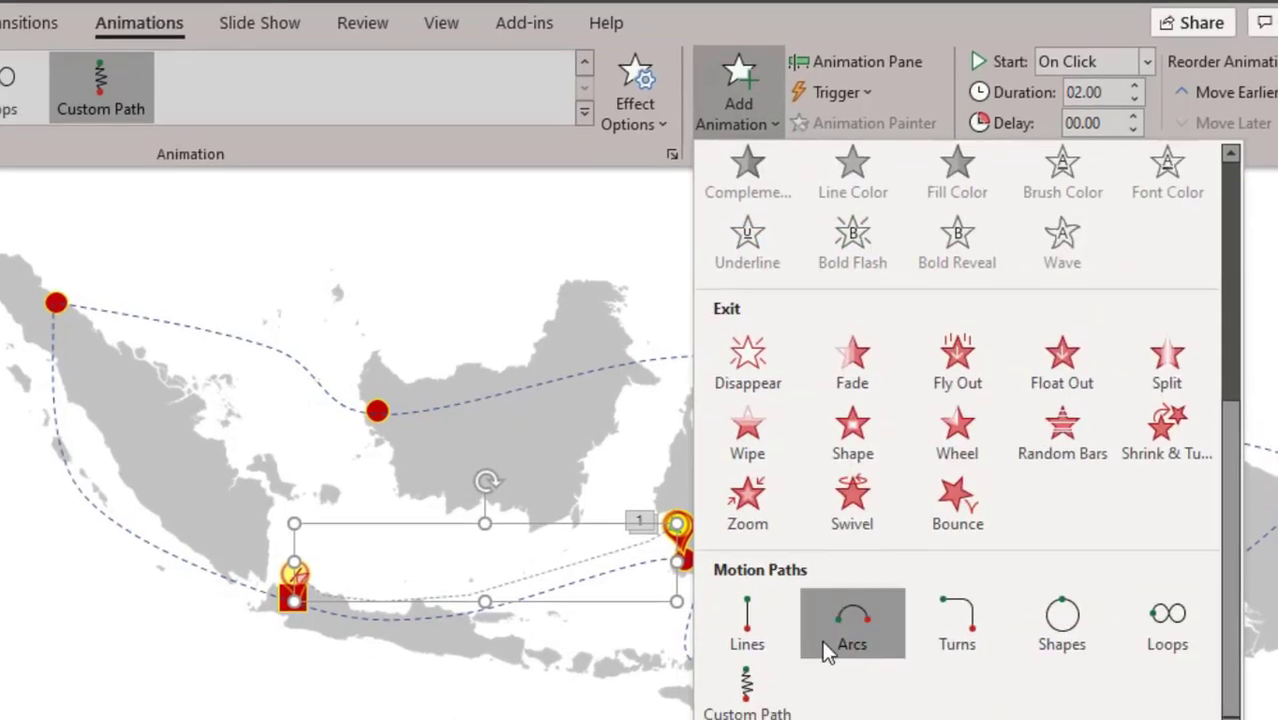
left_click(742, 622)
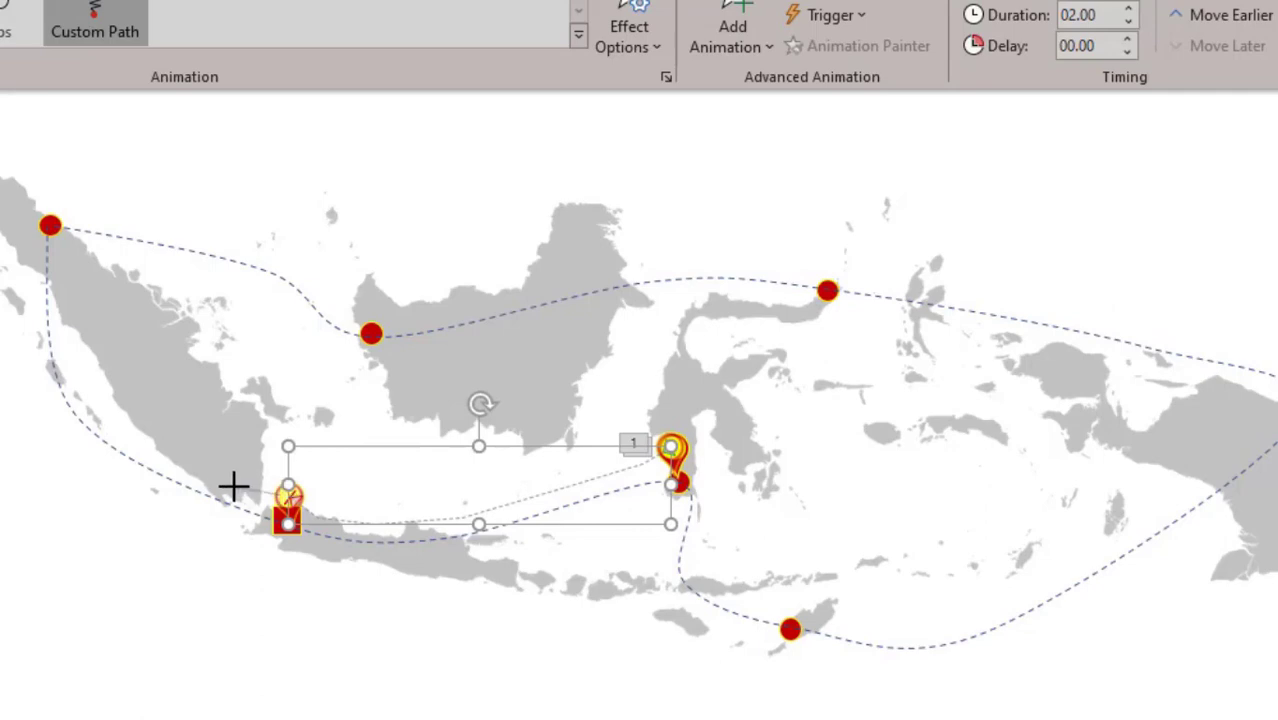
left_click(160, 457)
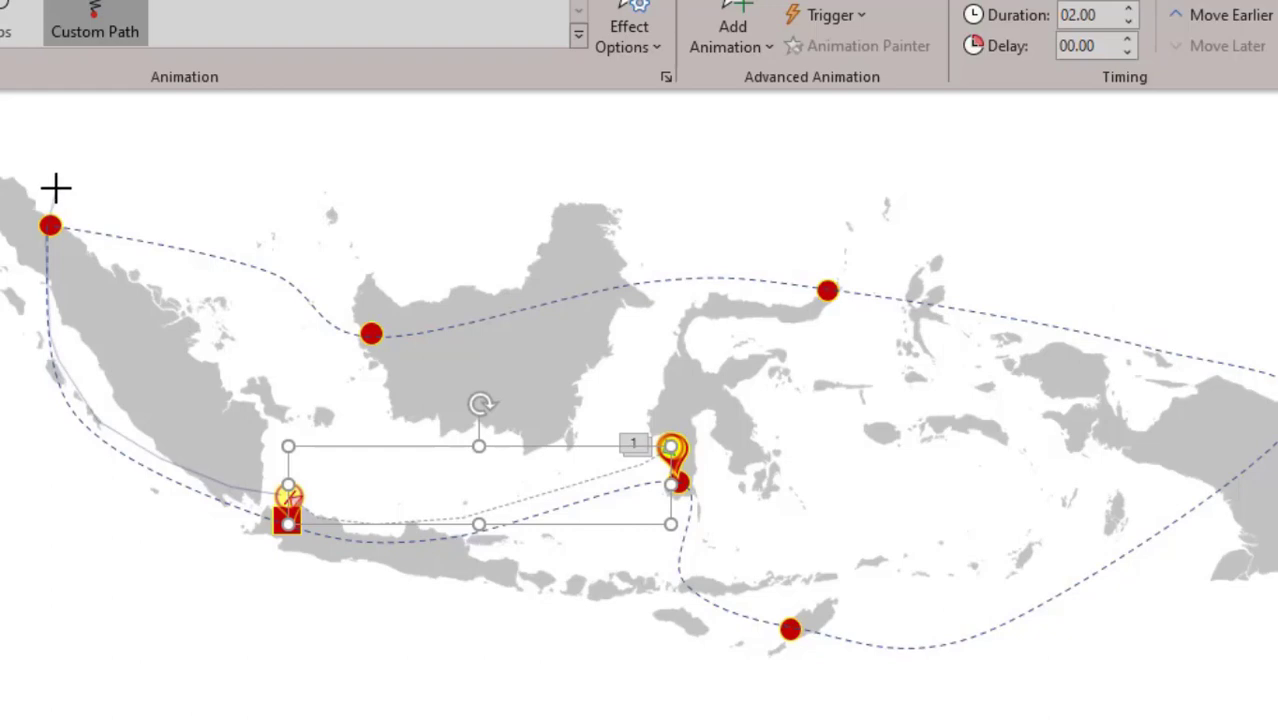
double_click(48, 188)
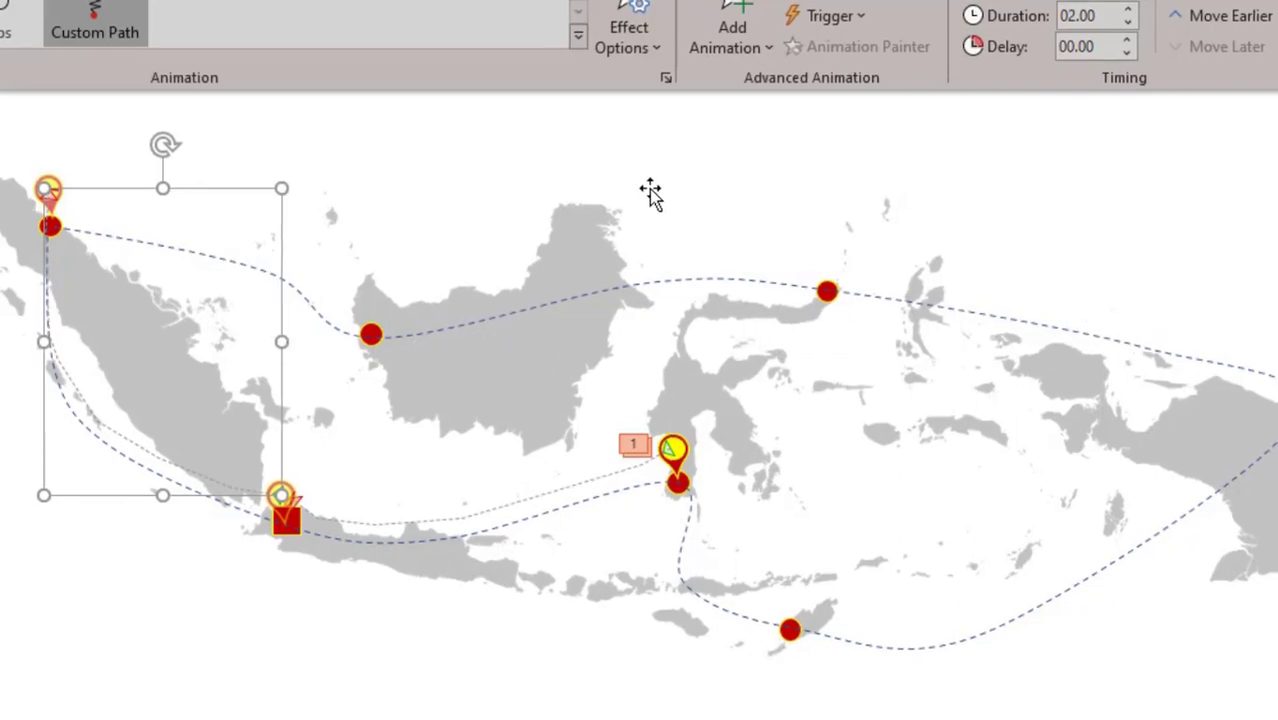
Add two more custom motion paths along the dashed route: northern Sumatra to the western Borneo marker, and from there to northern Sulawesi.
left_click(732, 20)
key("Escape")
left_click(55, 275)
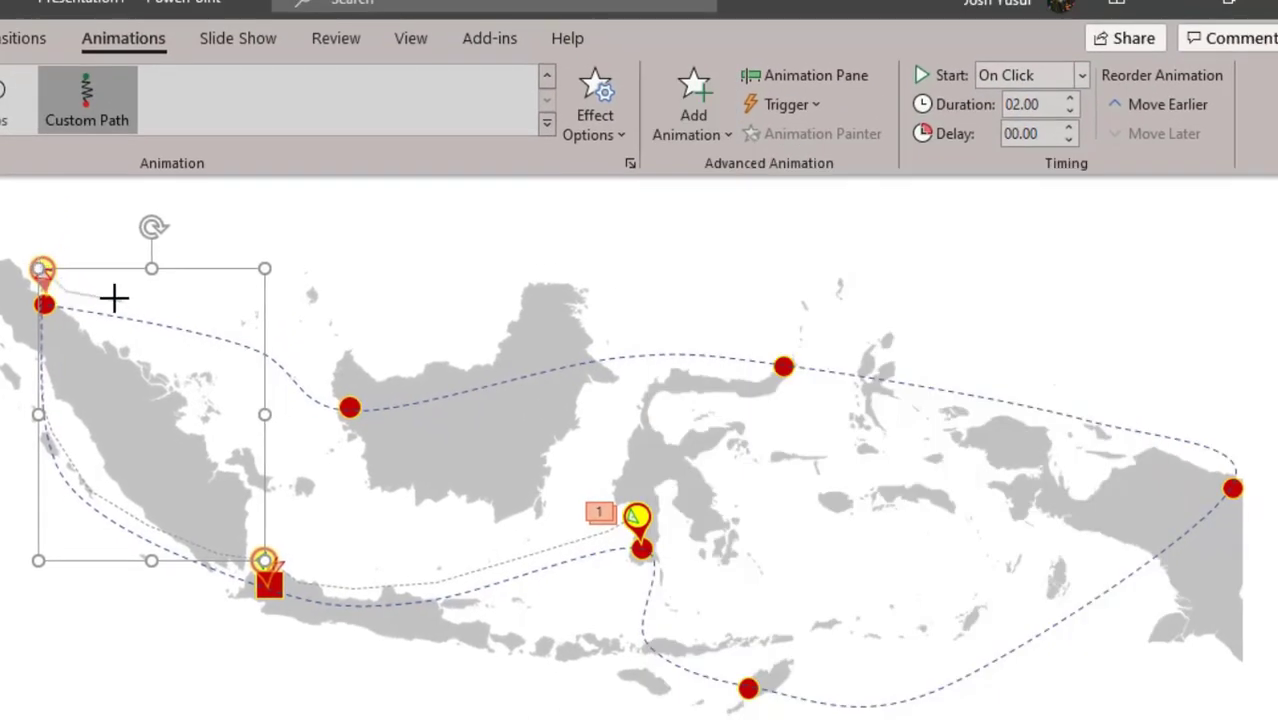
left_click(289, 342)
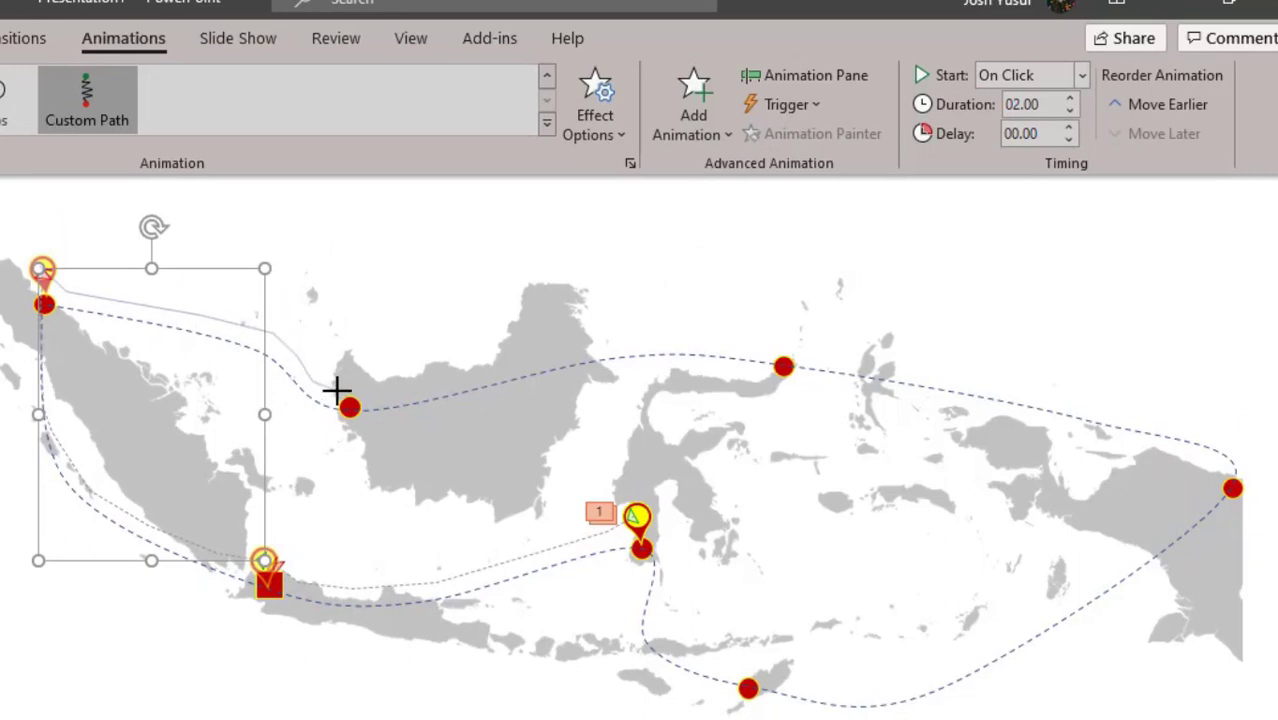
double_click(350, 382)
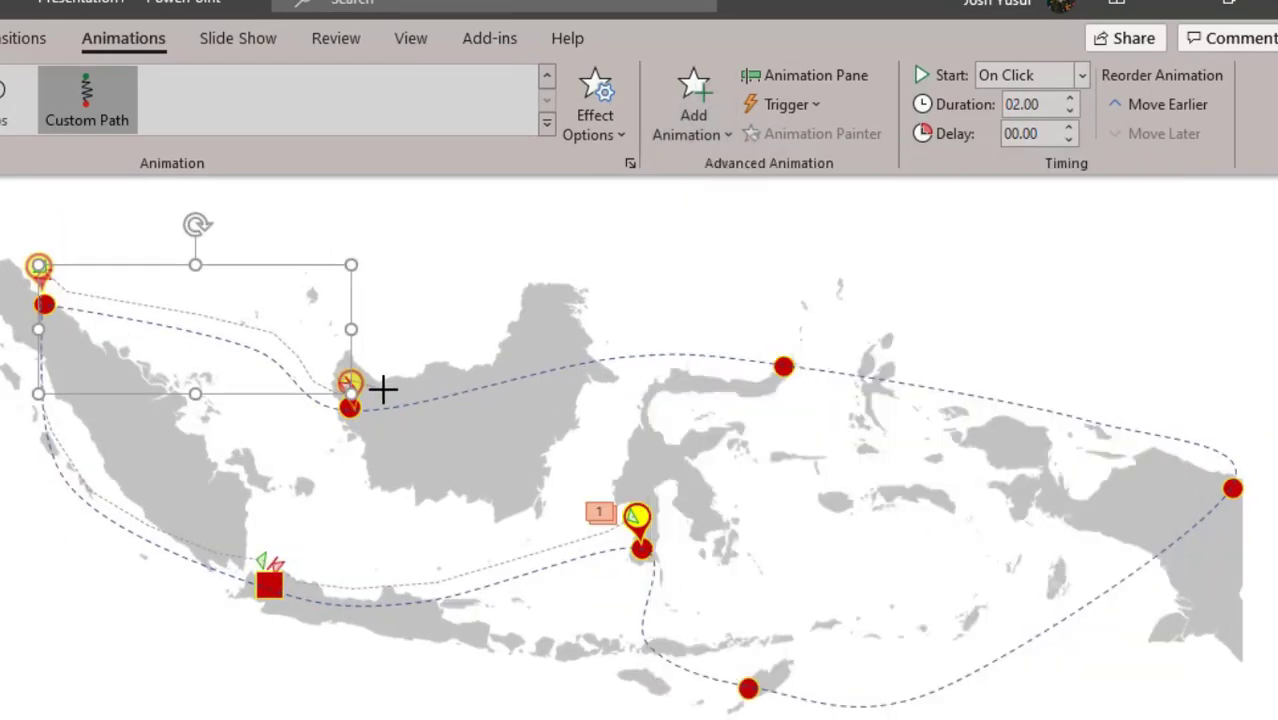
left_click(383, 390)
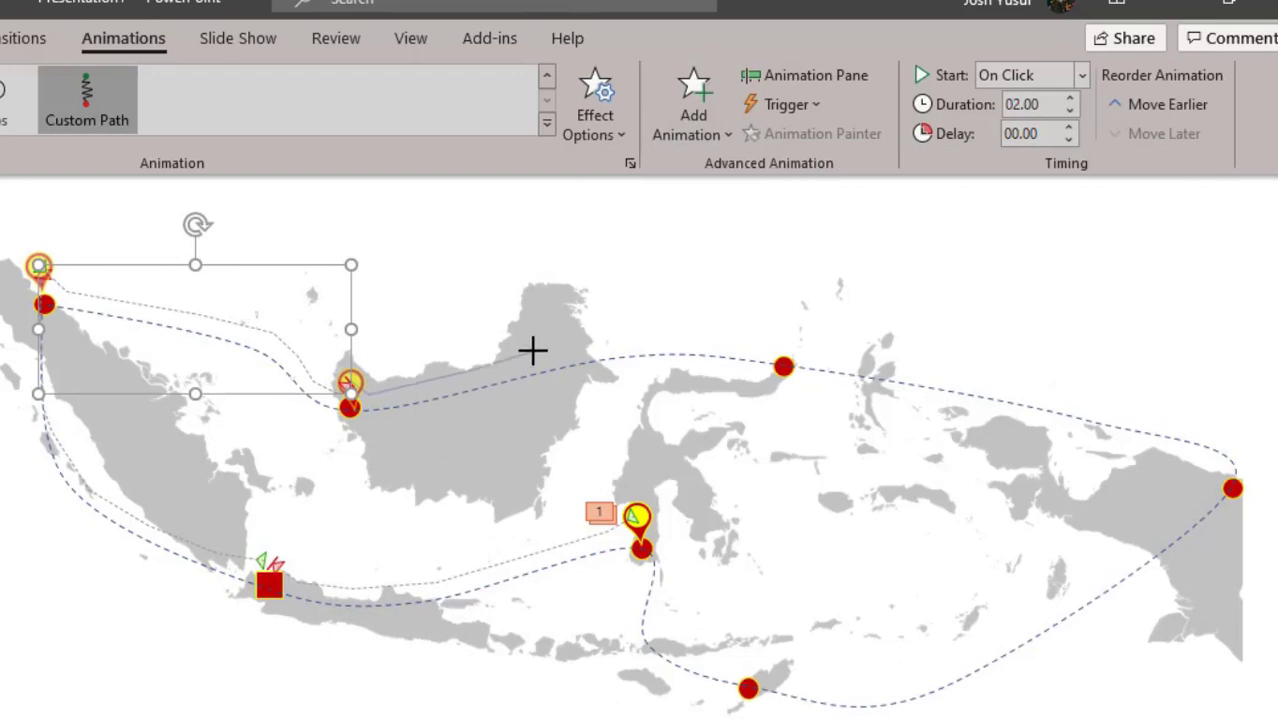
double_click(782, 354)
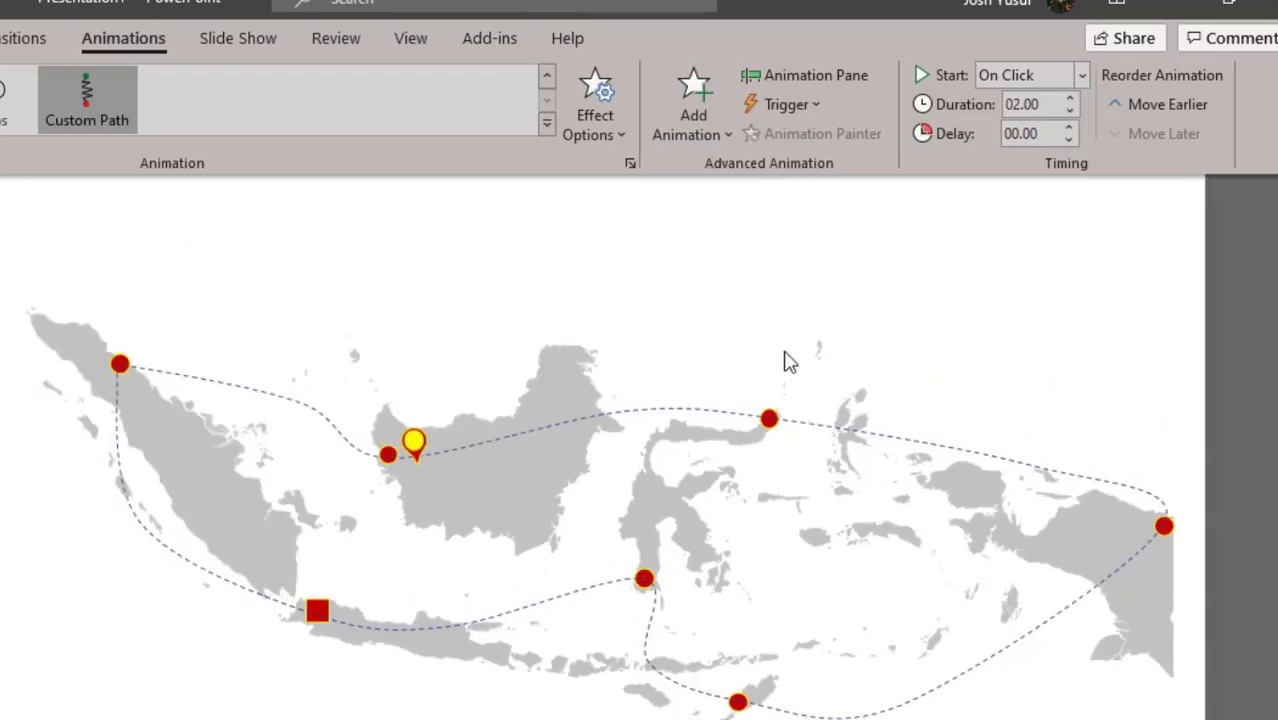
Add a custom motion path to the pin, following the dashed route from northern Sulawesi to the easternmost Papua marker.
left_click(705, 118)
left_click(722, 662)
left_click(786, 352)
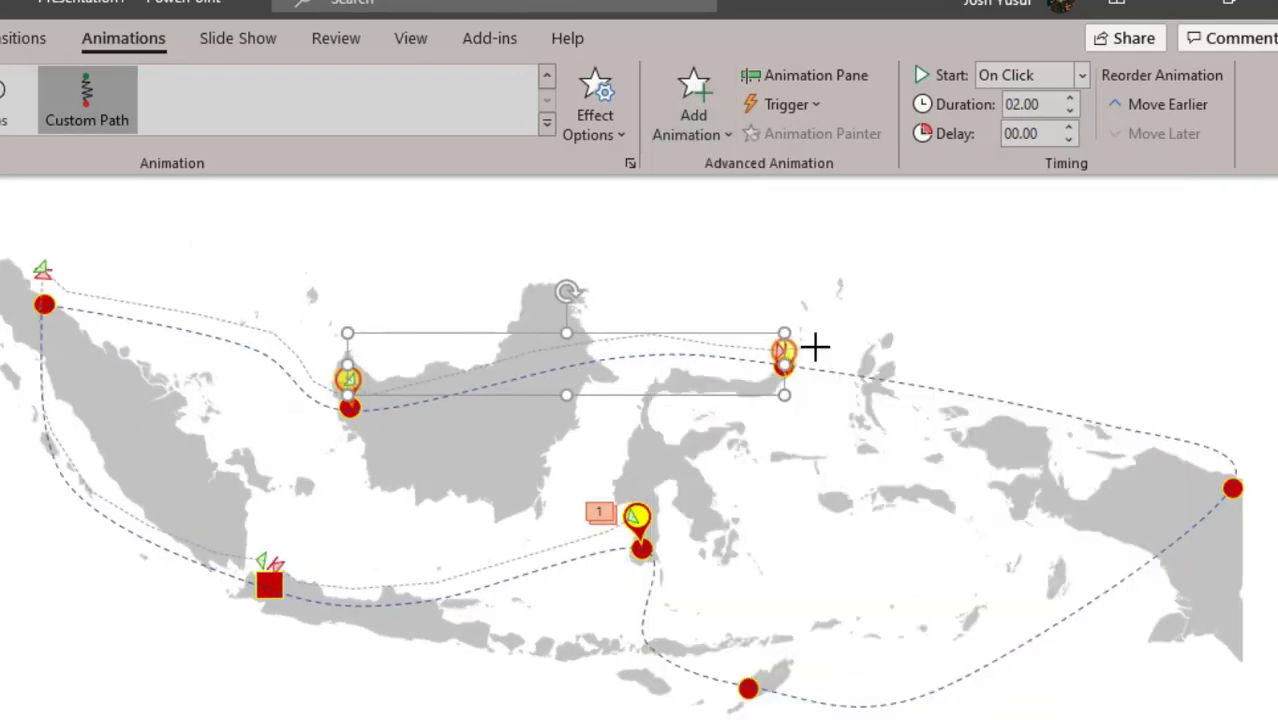
double_click(1236, 470)
Add two more custom motion paths along the dashed route: Papua to the southern Timor marker, and from there back to southern Sulawesi.
left_click(693, 100)
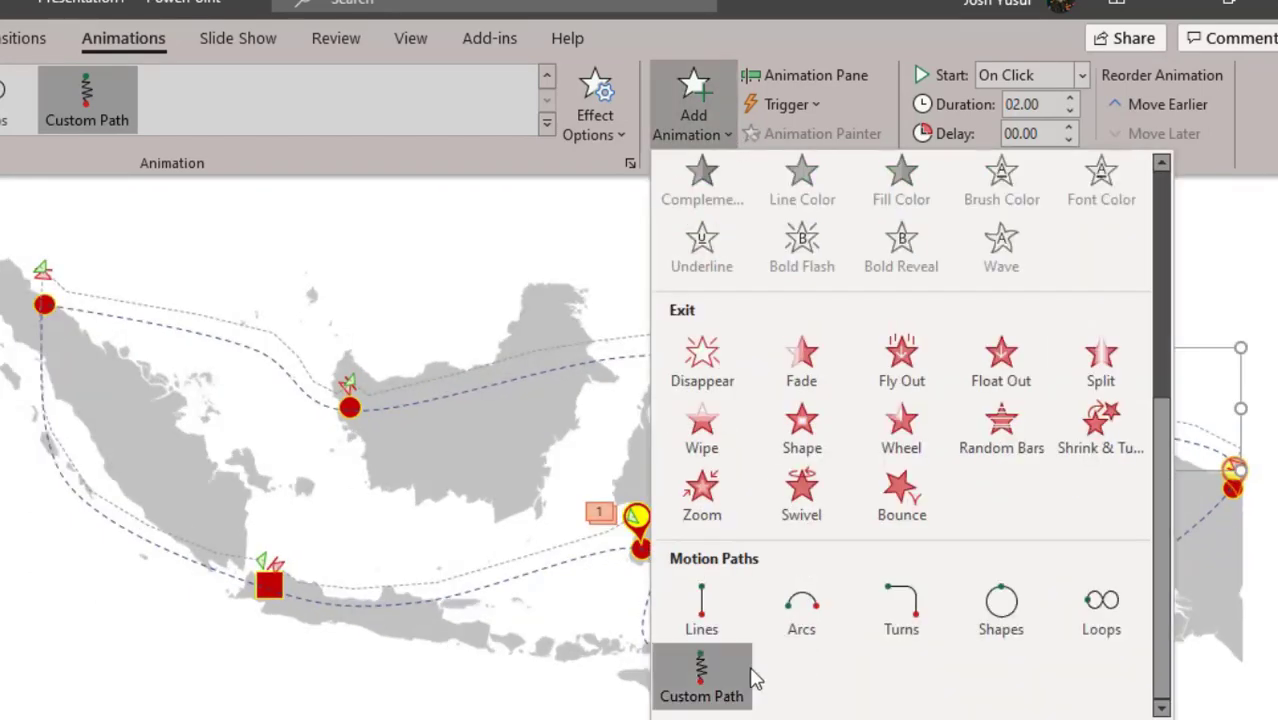
left_click(690, 668)
mouse_move(1190, 513)
left_mouse_down()
mouse_move(970, 645)
mouse_move(981, 656)
mouse_move(845, 688)
mouse_move(713, 668)
mouse_move(656, 633)
mouse_move(645, 616)
mouse_move(655, 553)
mouse_move(639, 518)
left_mouse_up()
double_click(750, 676)
left_click(693, 100)
left_click(700, 682)
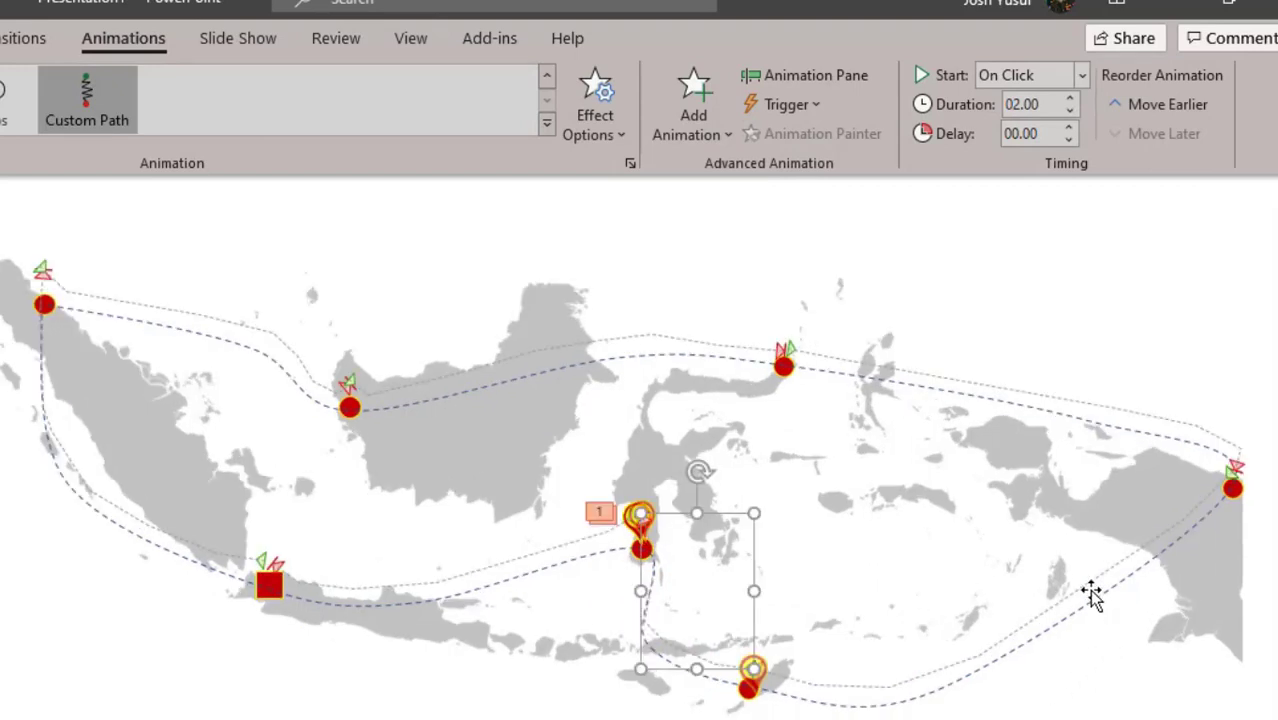
Show the animation list and set the pin's Zoom entrance to start After Previous with a duration of 1 second.
left_click(812, 78)
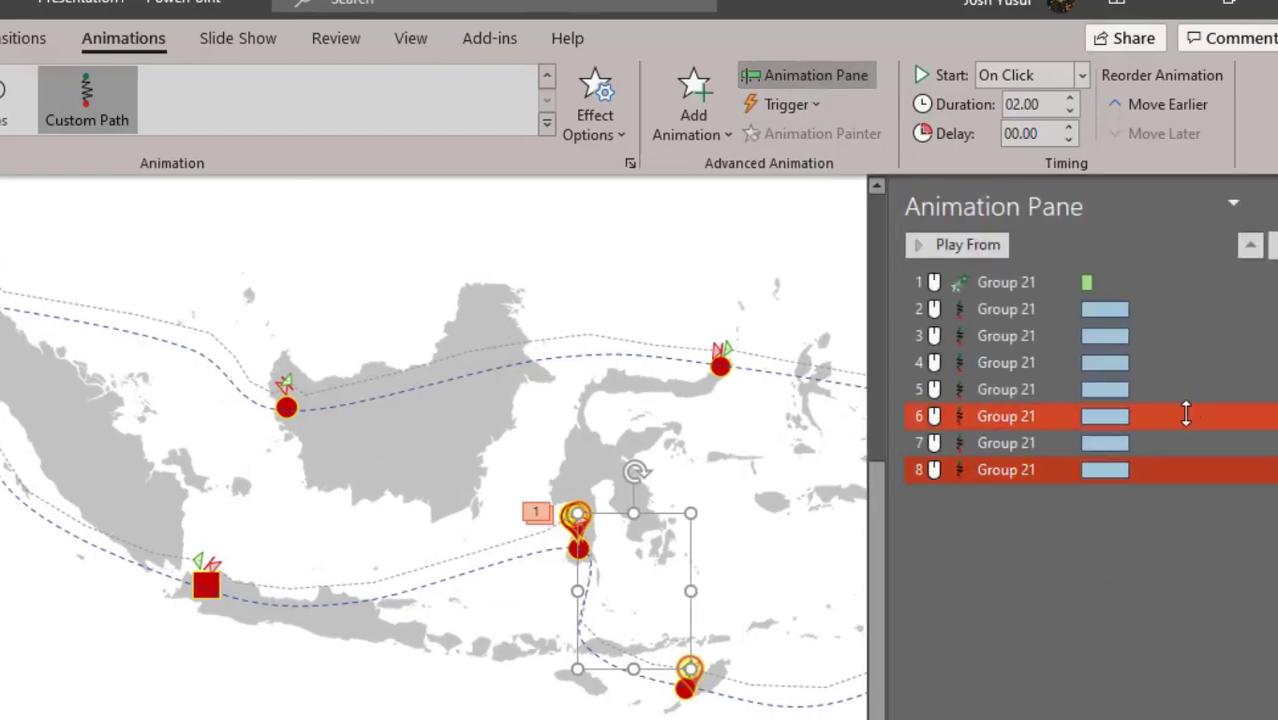
key("Escape")
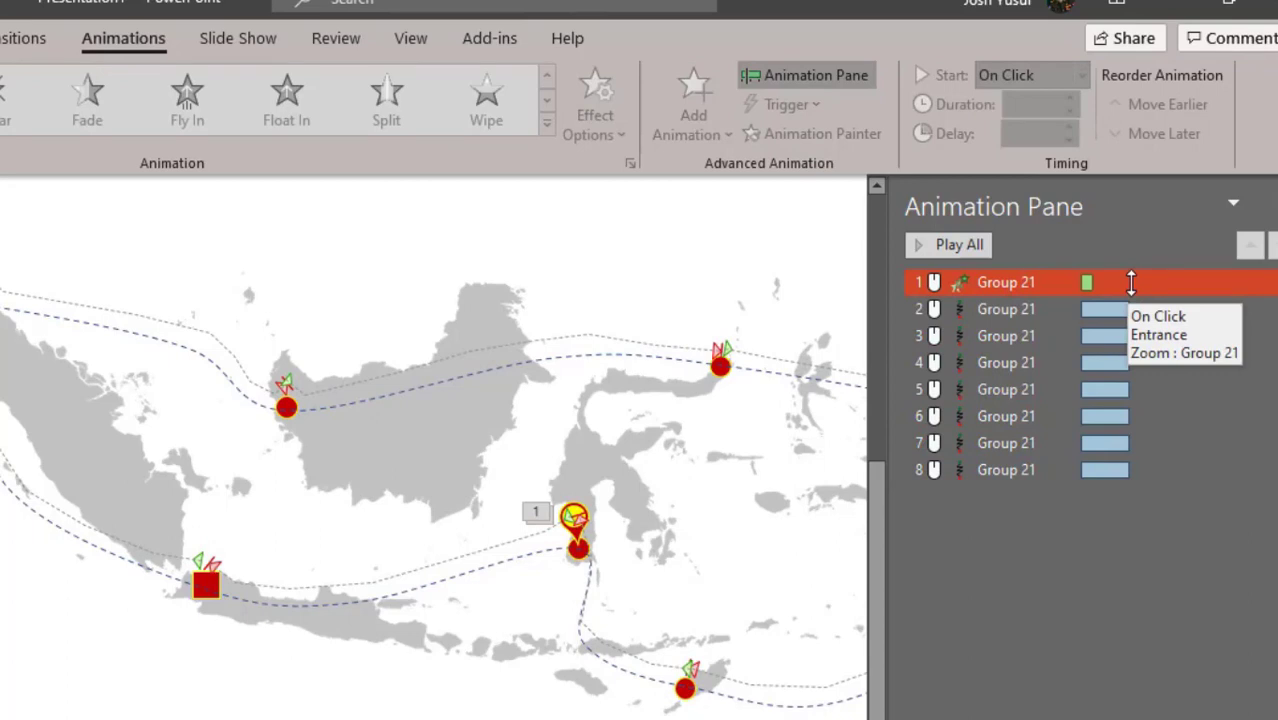
left_click(1131, 282)
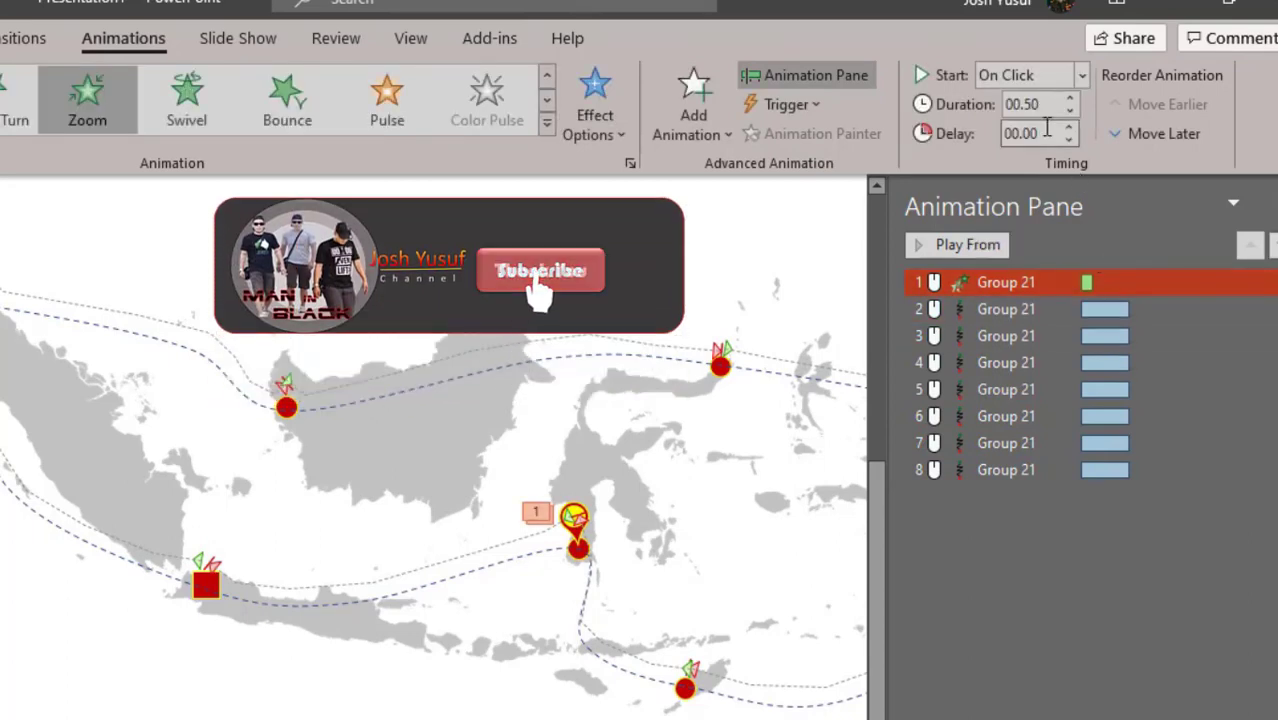
left_click(1082, 77)
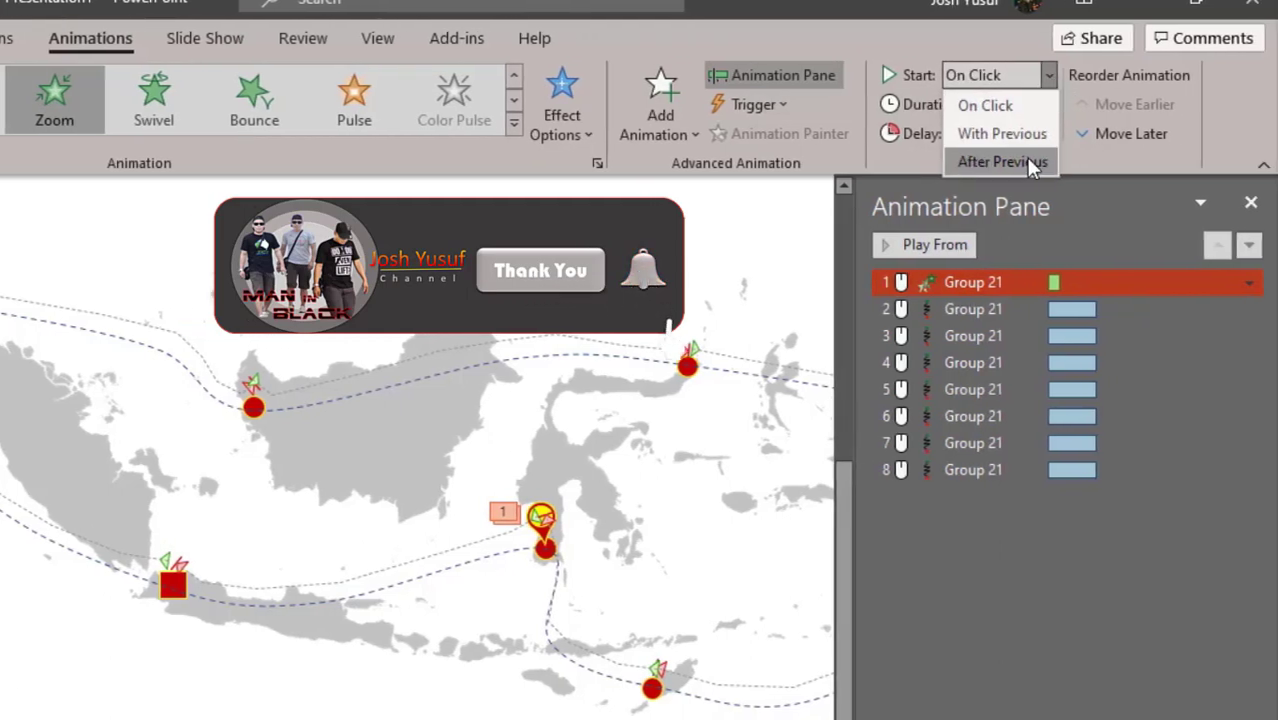
left_click(1053, 158)
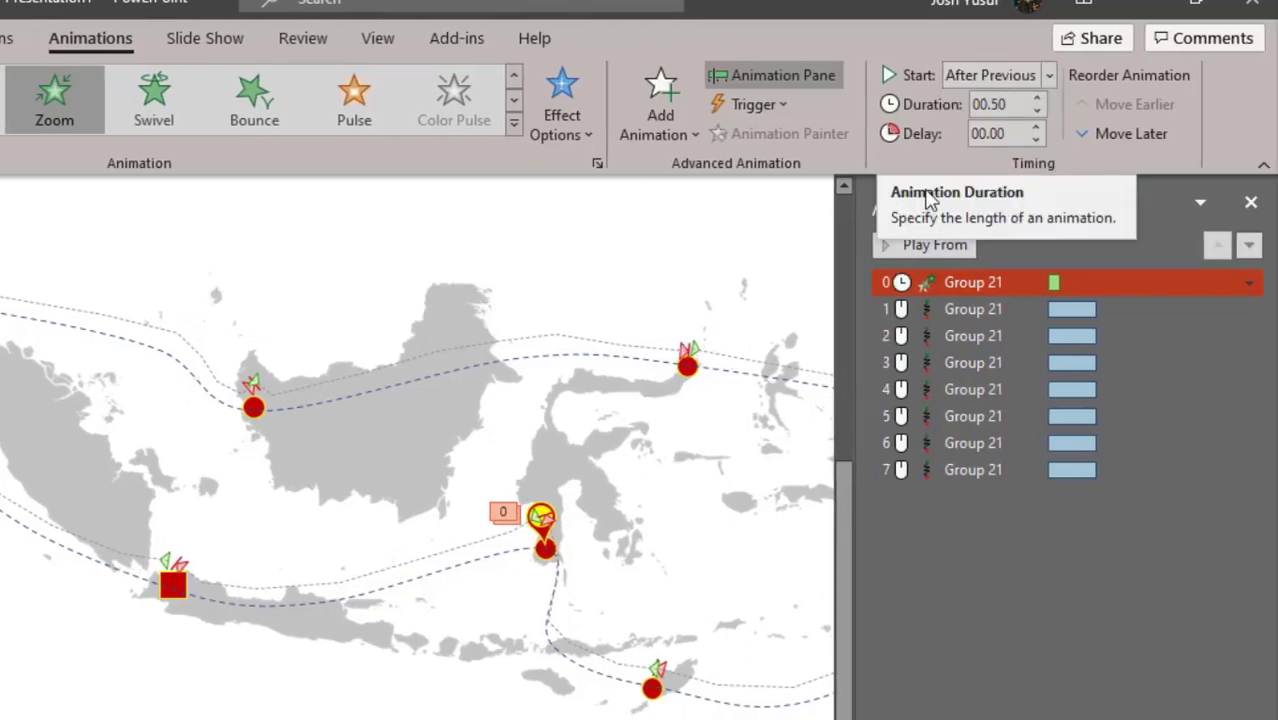
left_click(1036, 98)
left_click(1036, 98)
left_click(1036, 98)
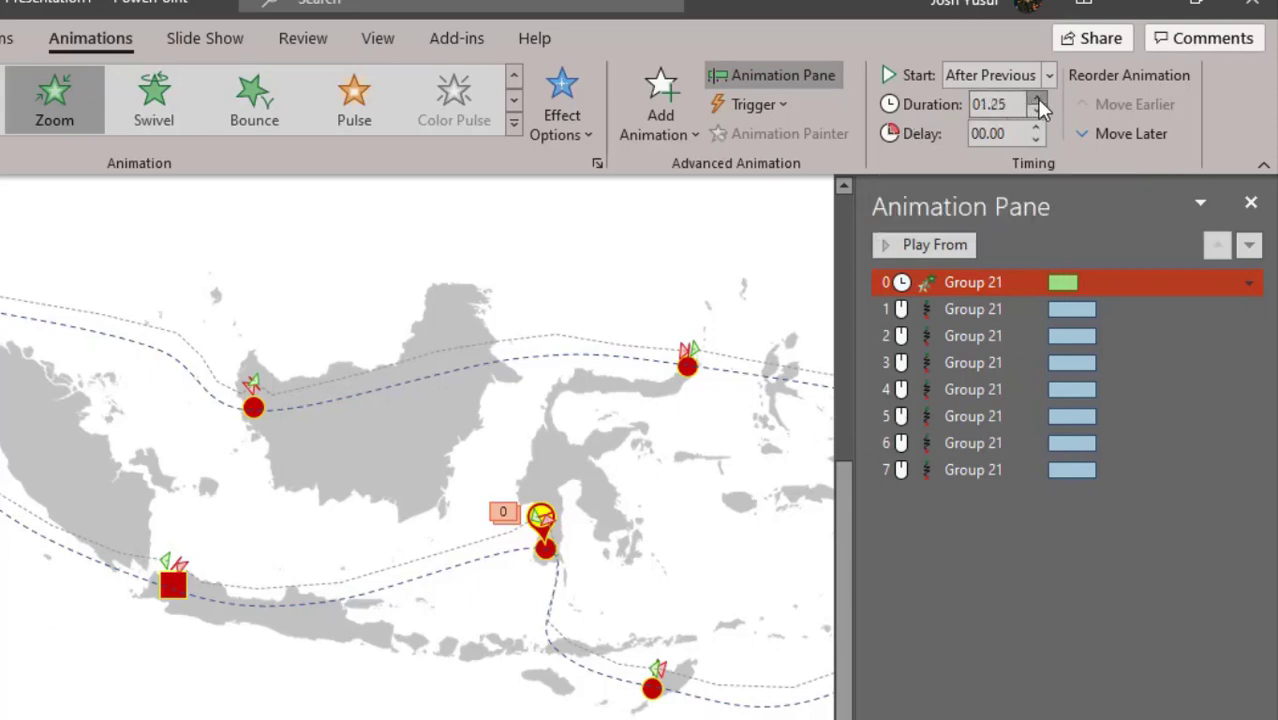
left_click(1035, 112)
Set all seven of the pin's motion paths to start After Previous with a duration of 5 seconds.
left_click(1124, 312)
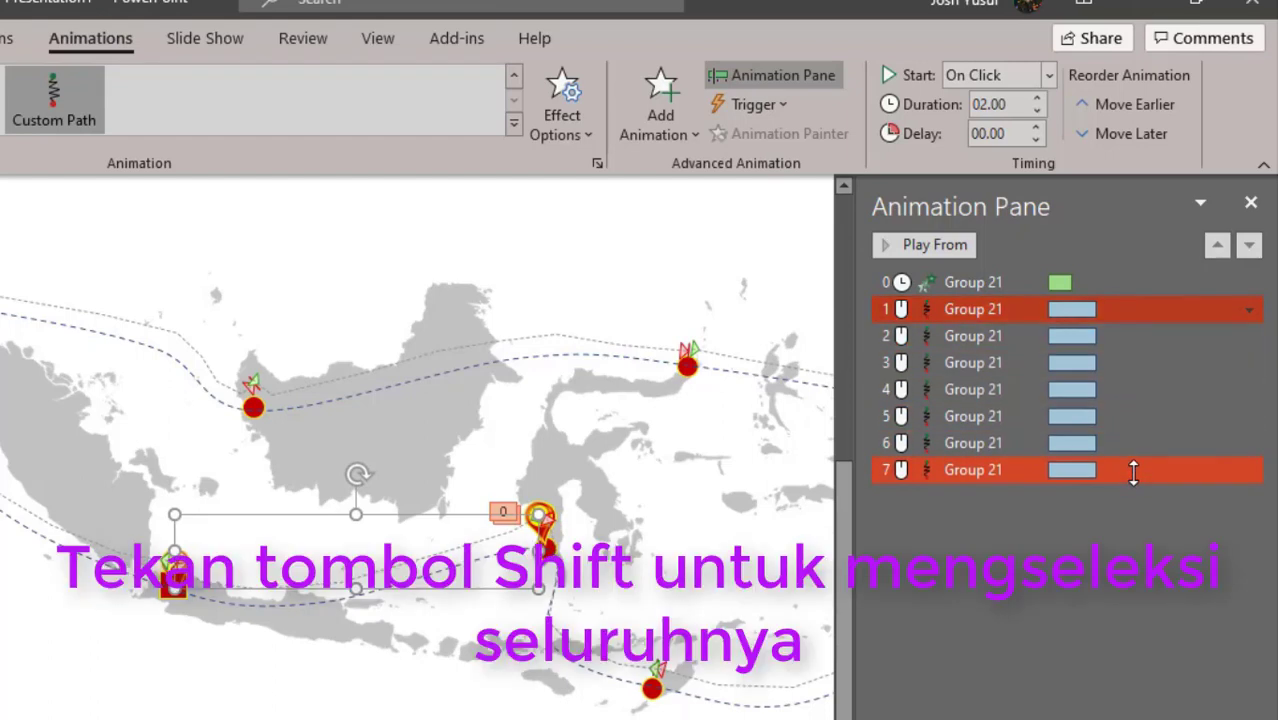
left_click(1133, 472, "shift")
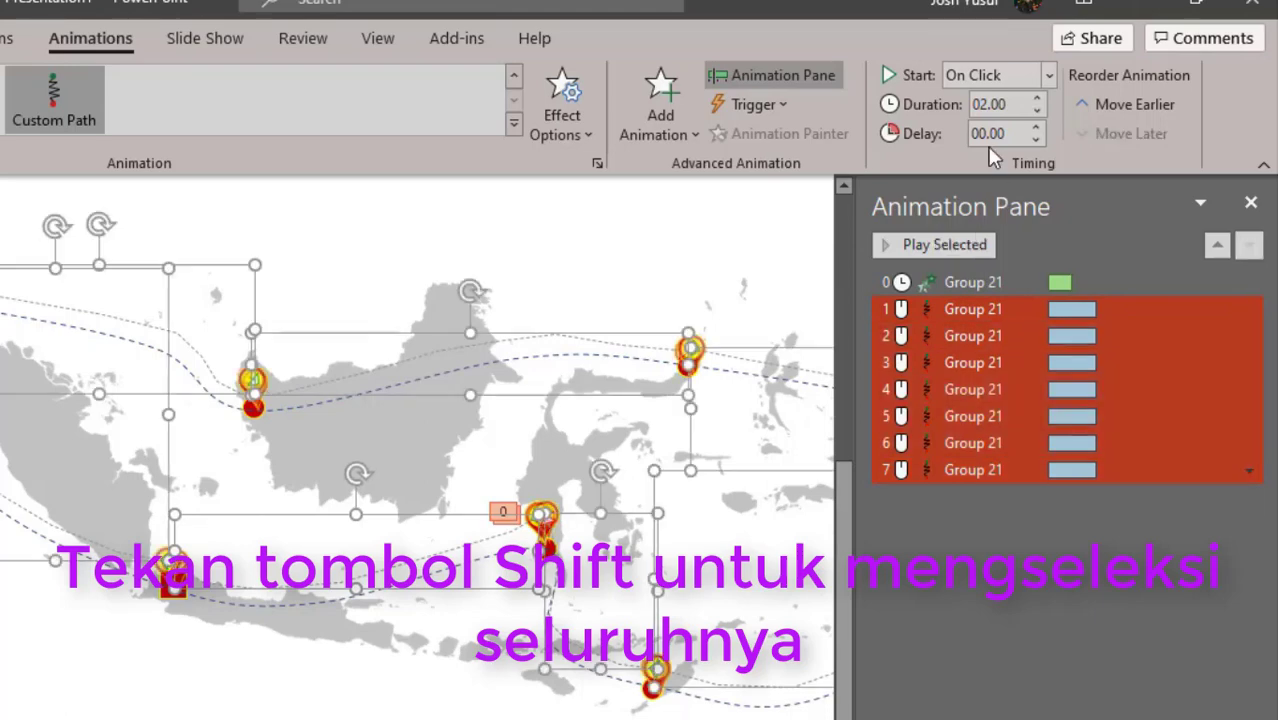
left_click(1050, 77)
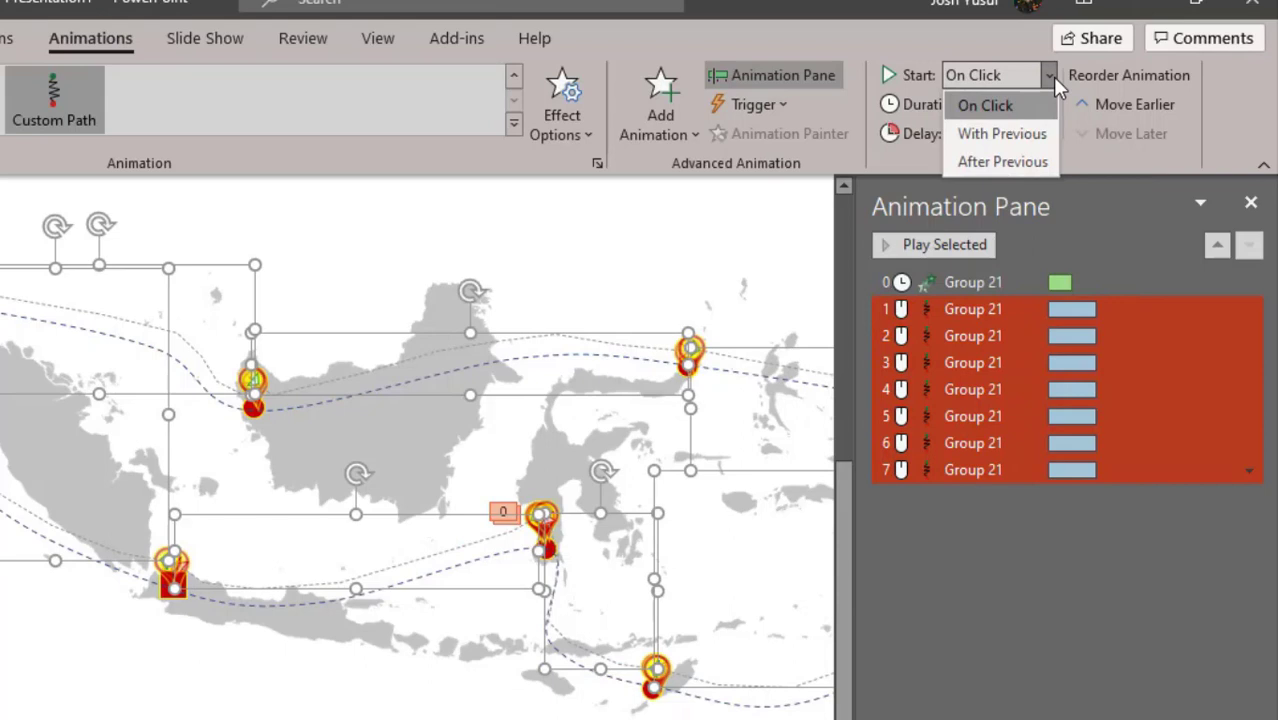
left_click(987, 163)
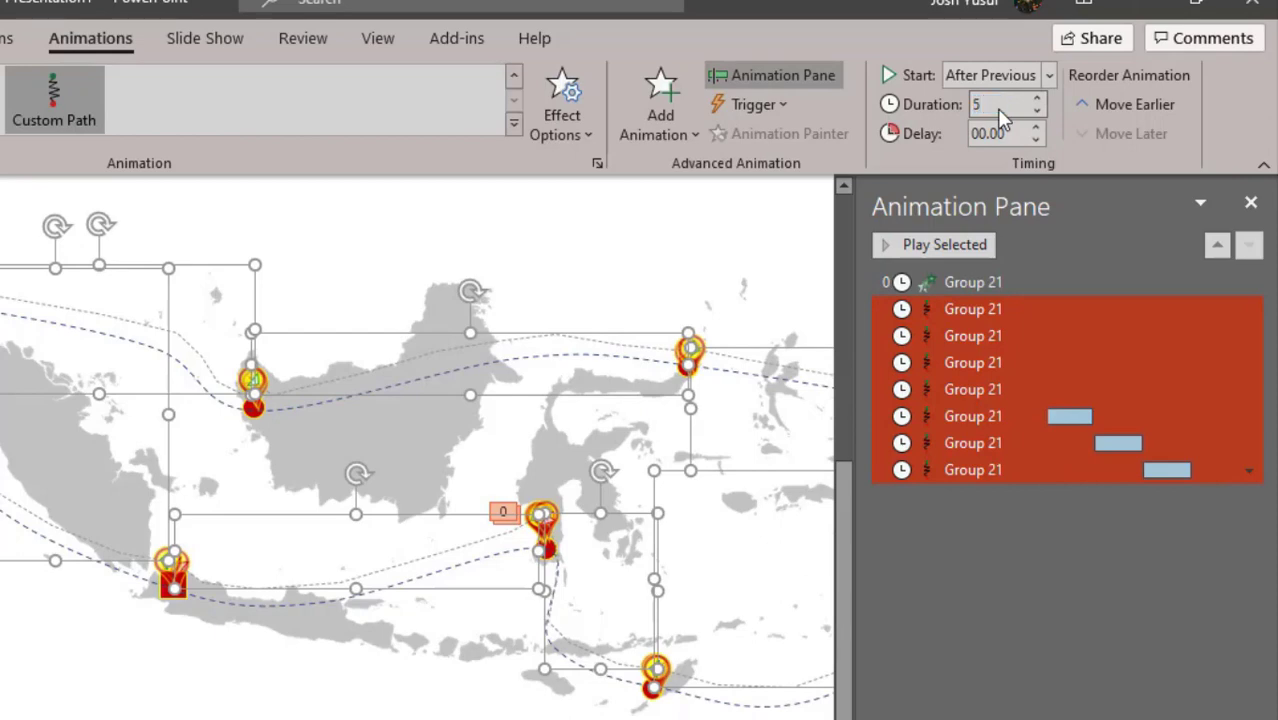
left_click(1036, 603)
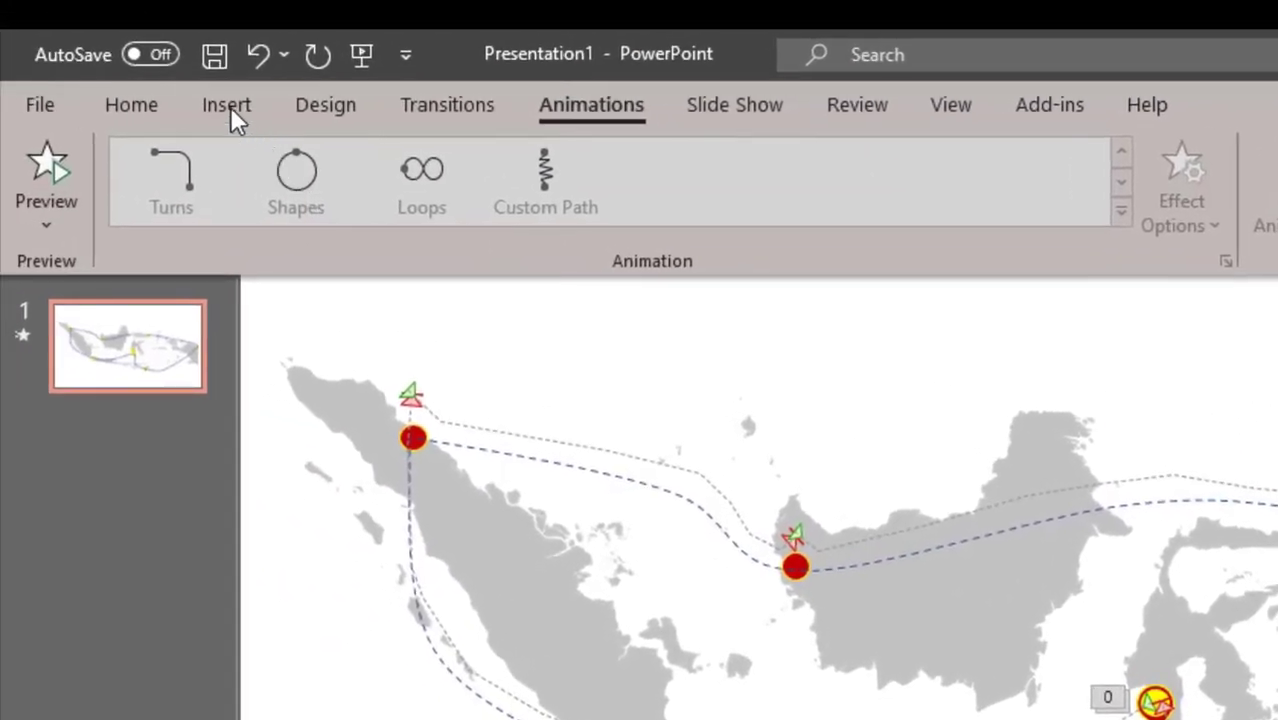
Insert WordArt in the plain black style with the text START.
left_click(228, 106)
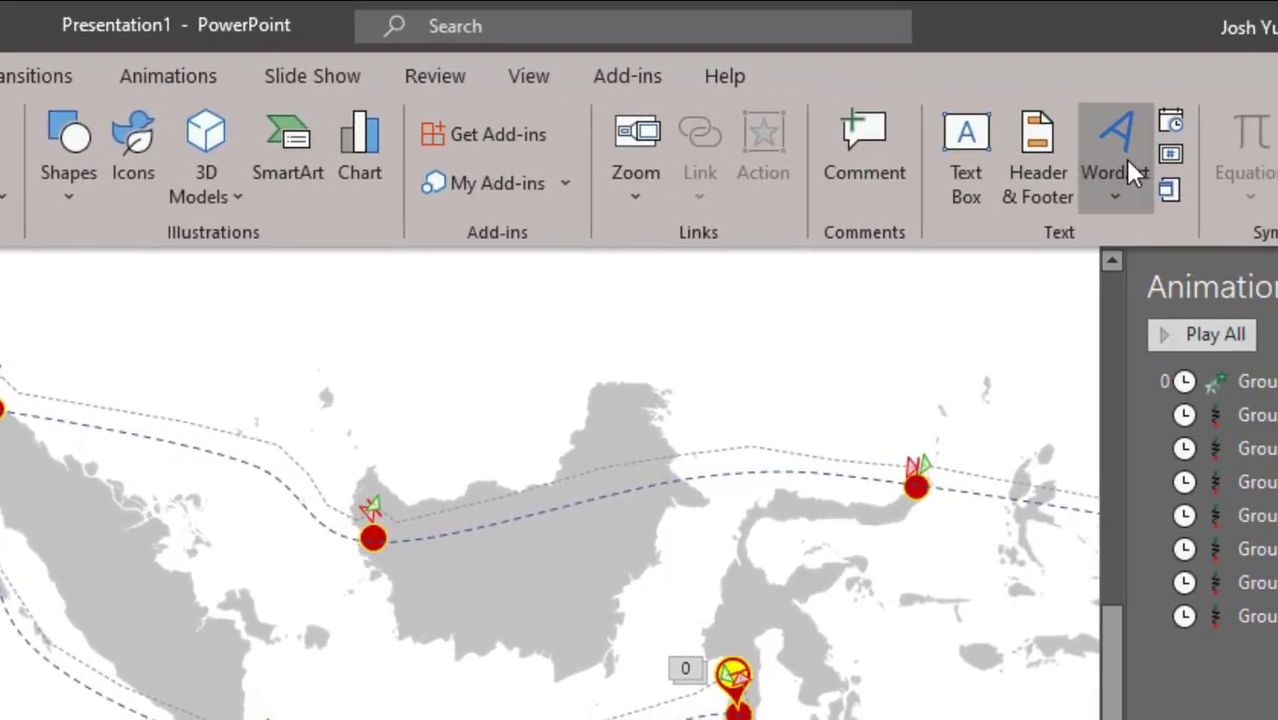
left_click(1120, 153)
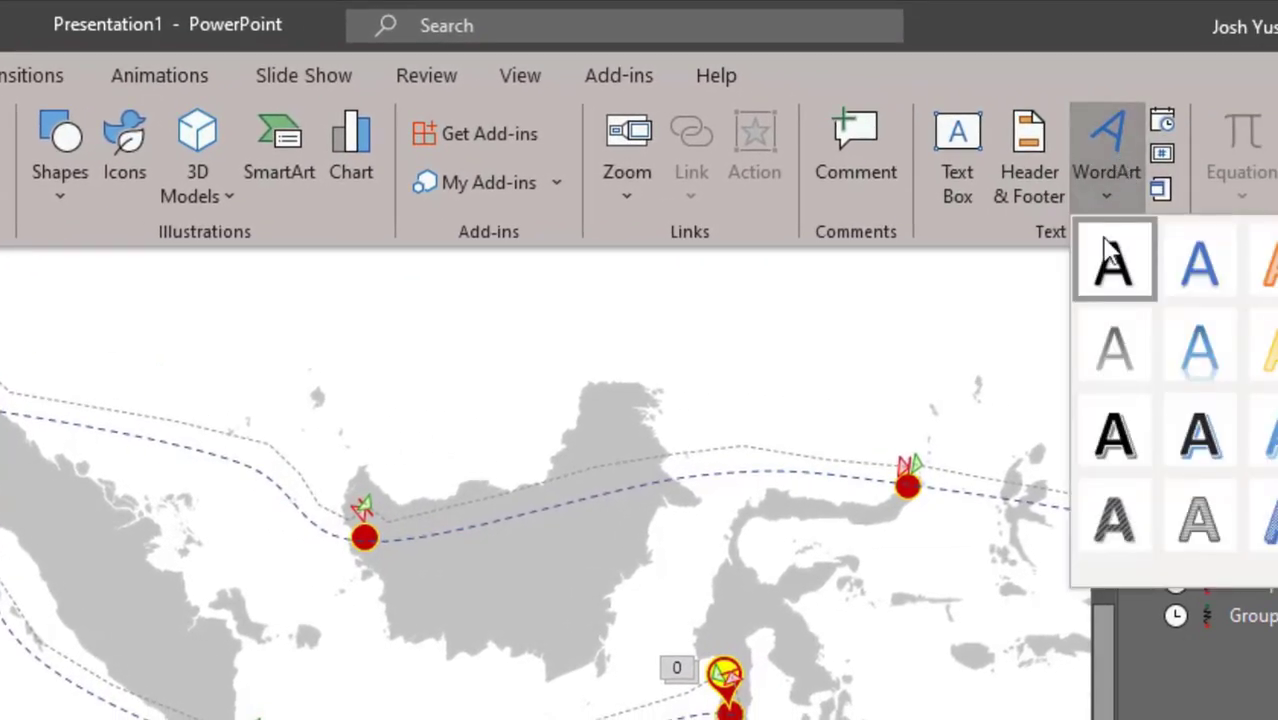
left_click(1115, 265)
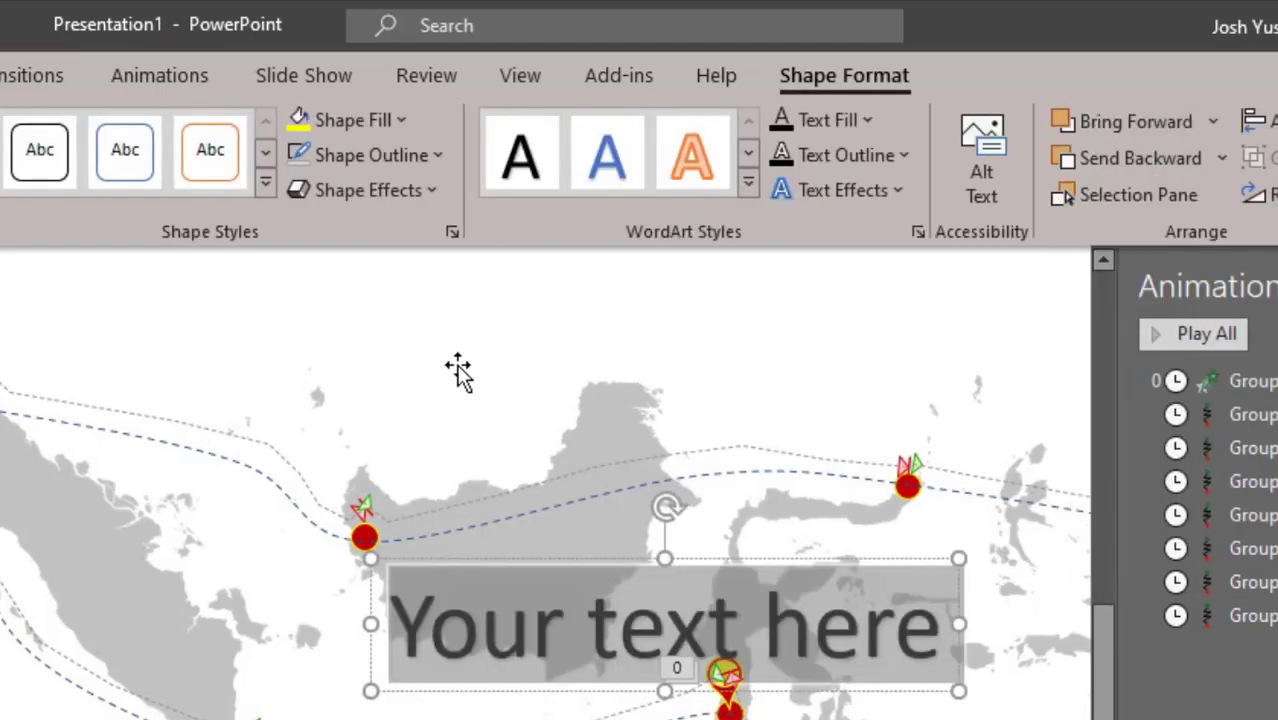
type("START")
Format the START text in the ACETONE font at size 28.
key("ctrl+a")
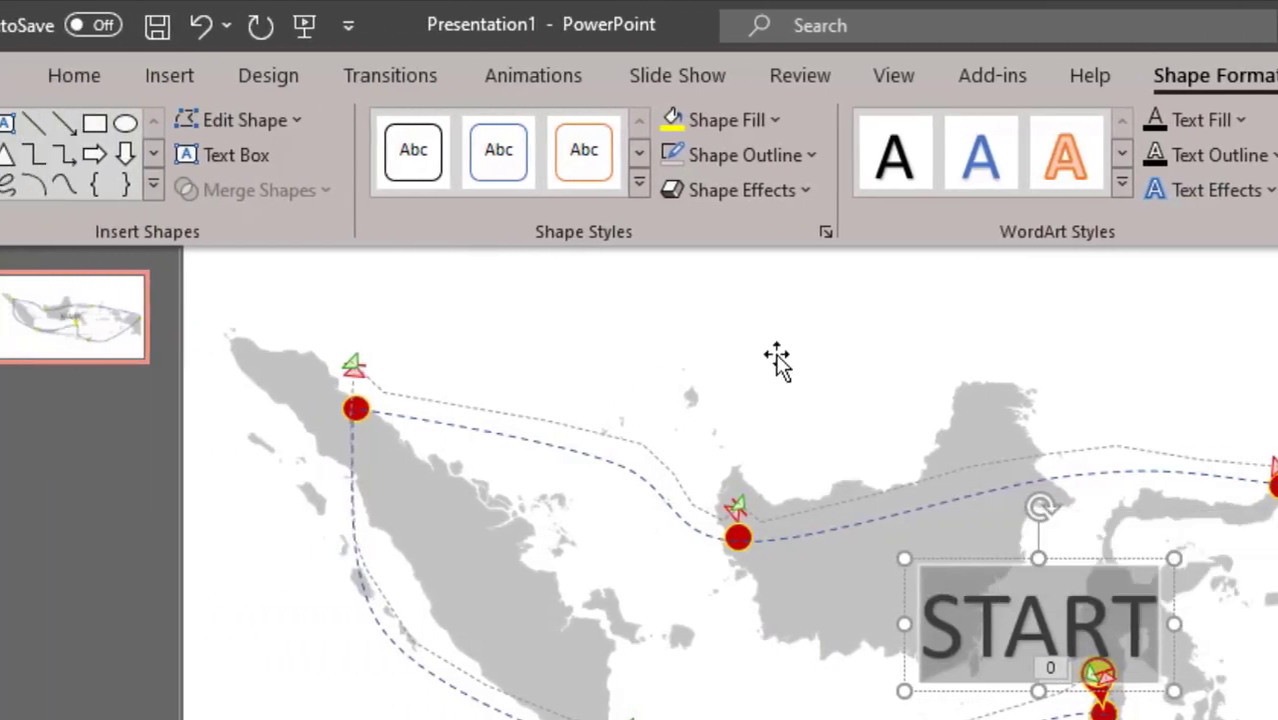
left_click(86, 75)
left_click(518, 133)
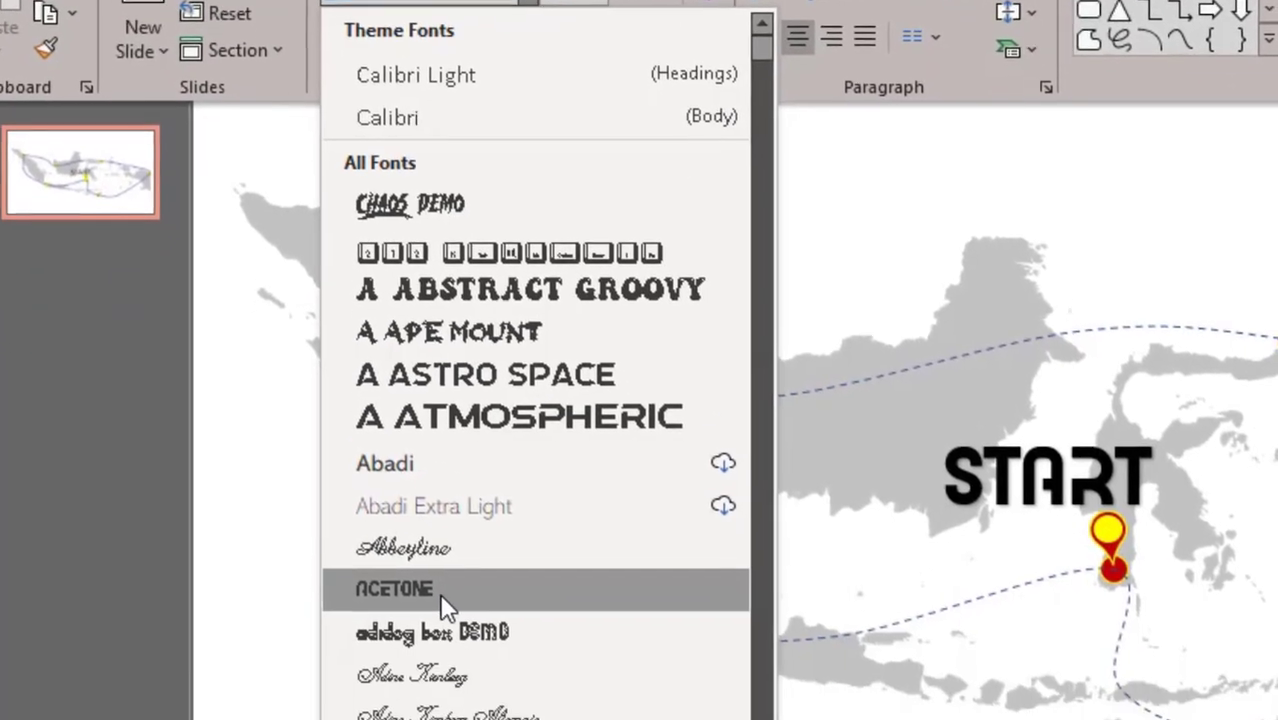
left_click(439, 590)
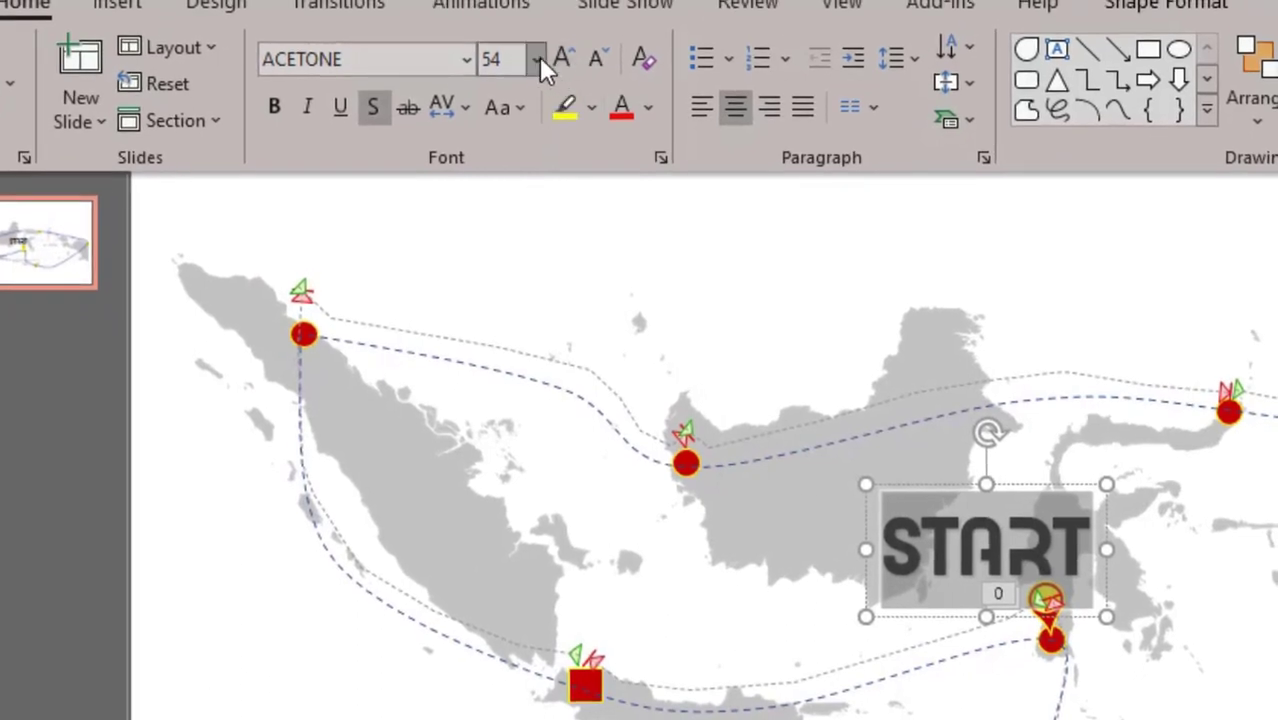
left_click(539, 56)
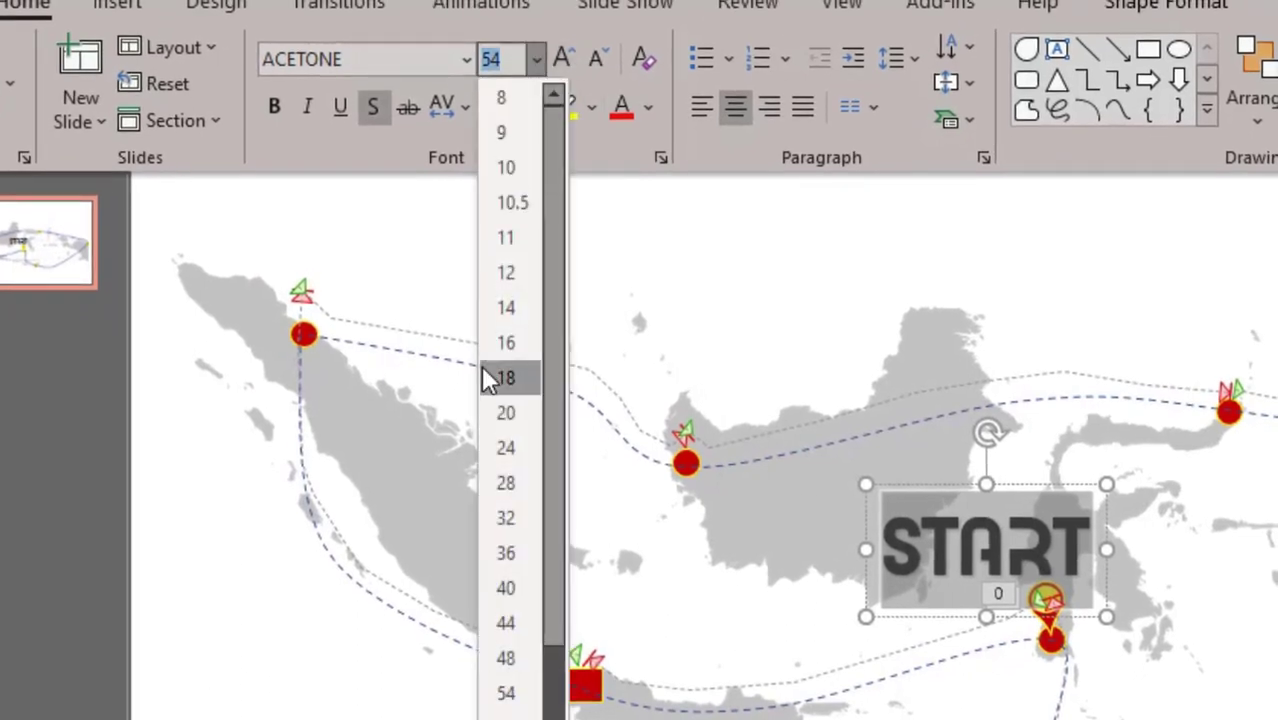
left_click(518, 482)
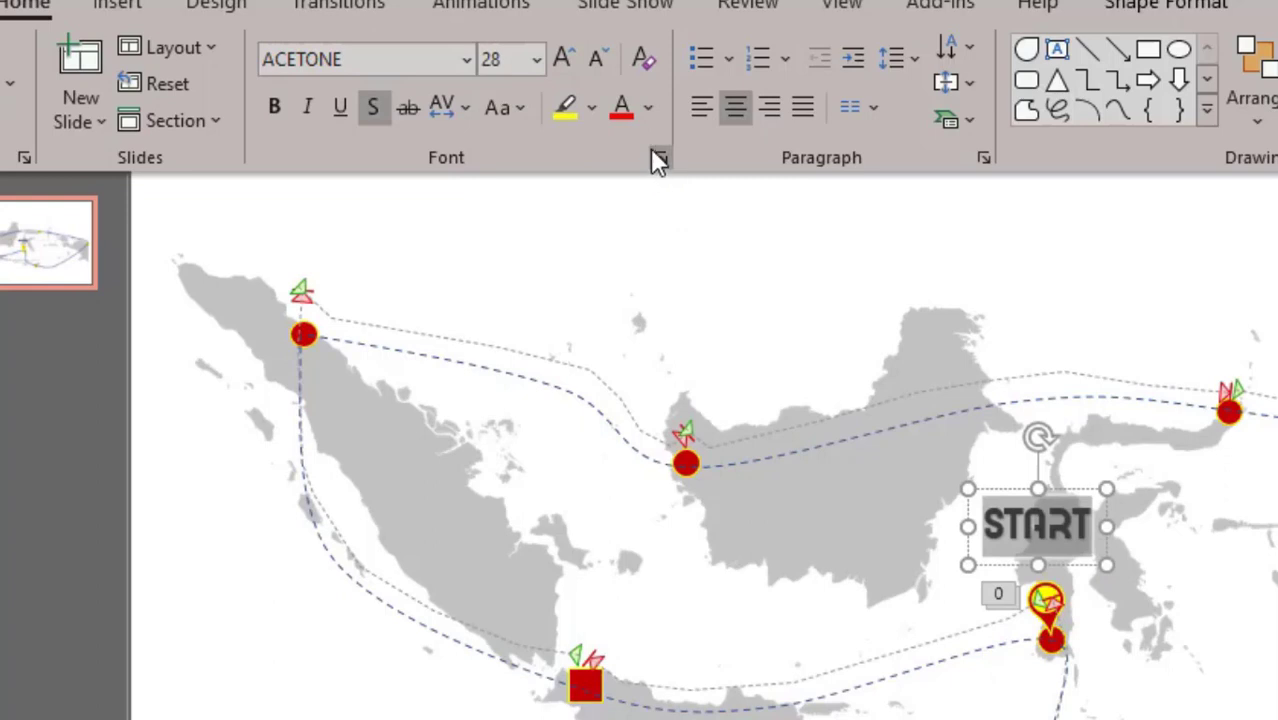
Colour the START text in the darkest theme green and place it just above the map pin on southern Sulawesi.
left_click(655, 108)
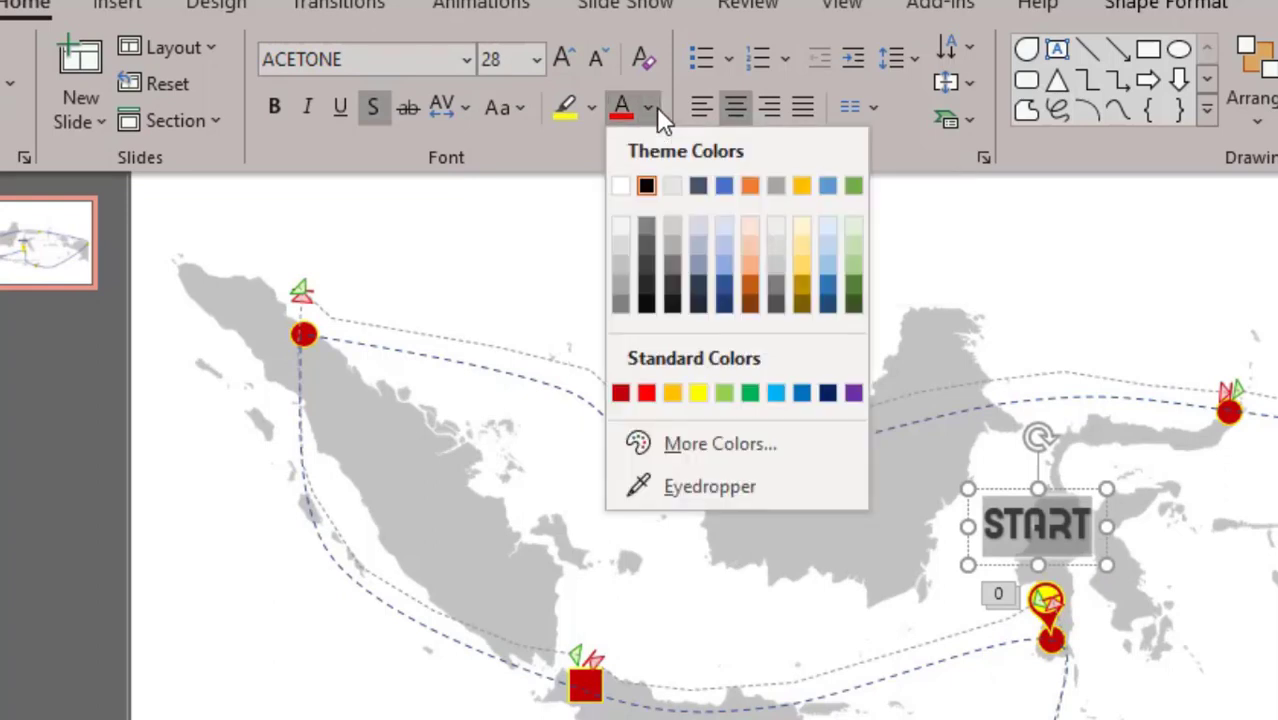
left_click(853, 305)
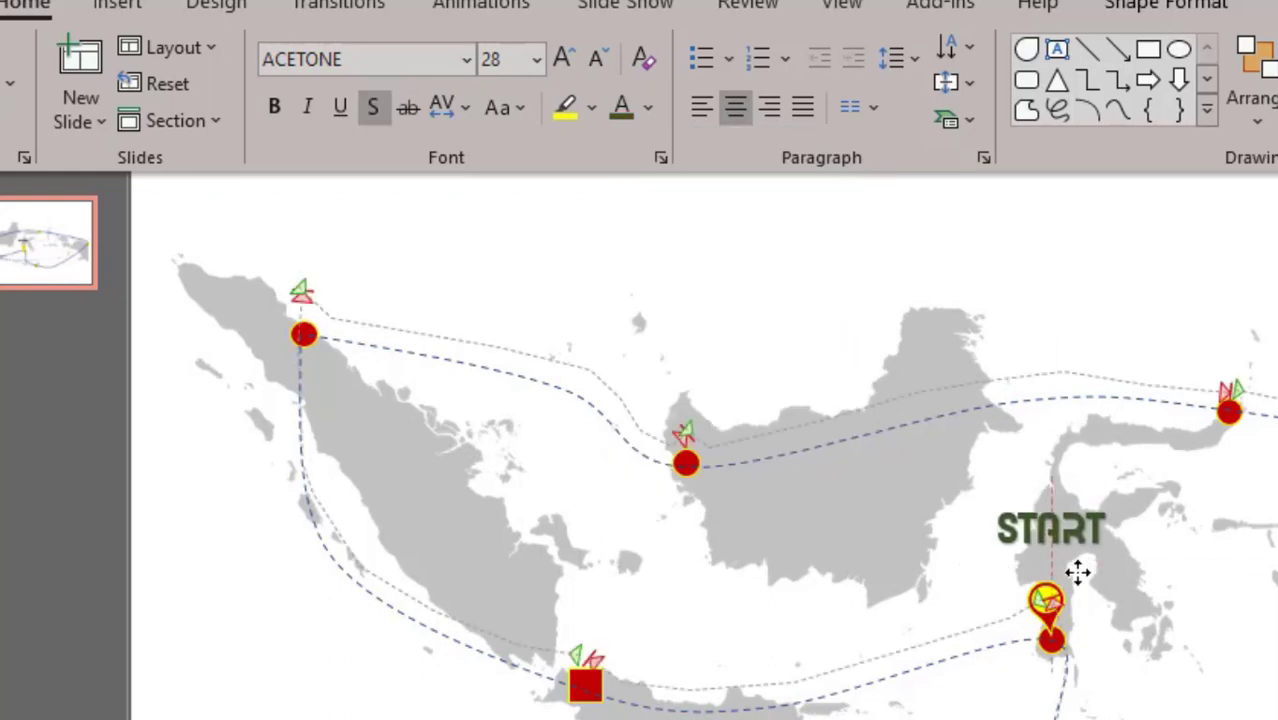
left_click_drag(1077, 572, 1082, 604)
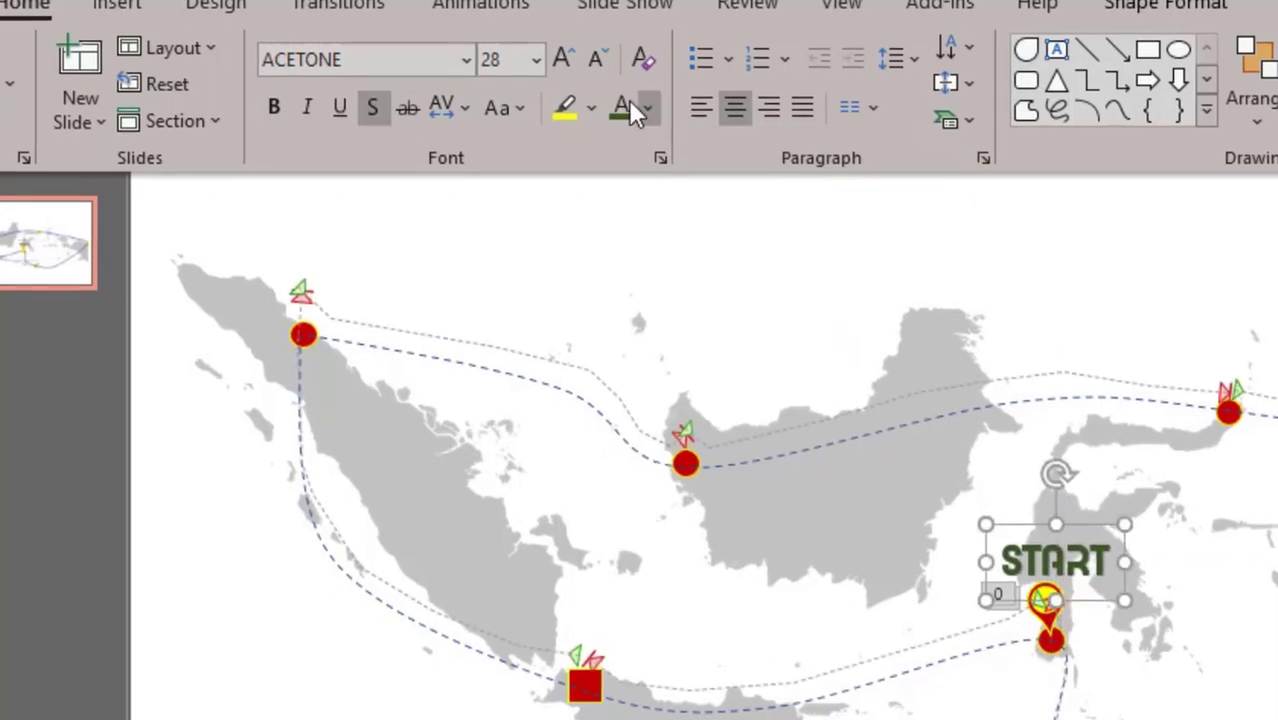
Add a Zoom entrance and a Zoom exit animation to the START text.
left_click(457, 48)
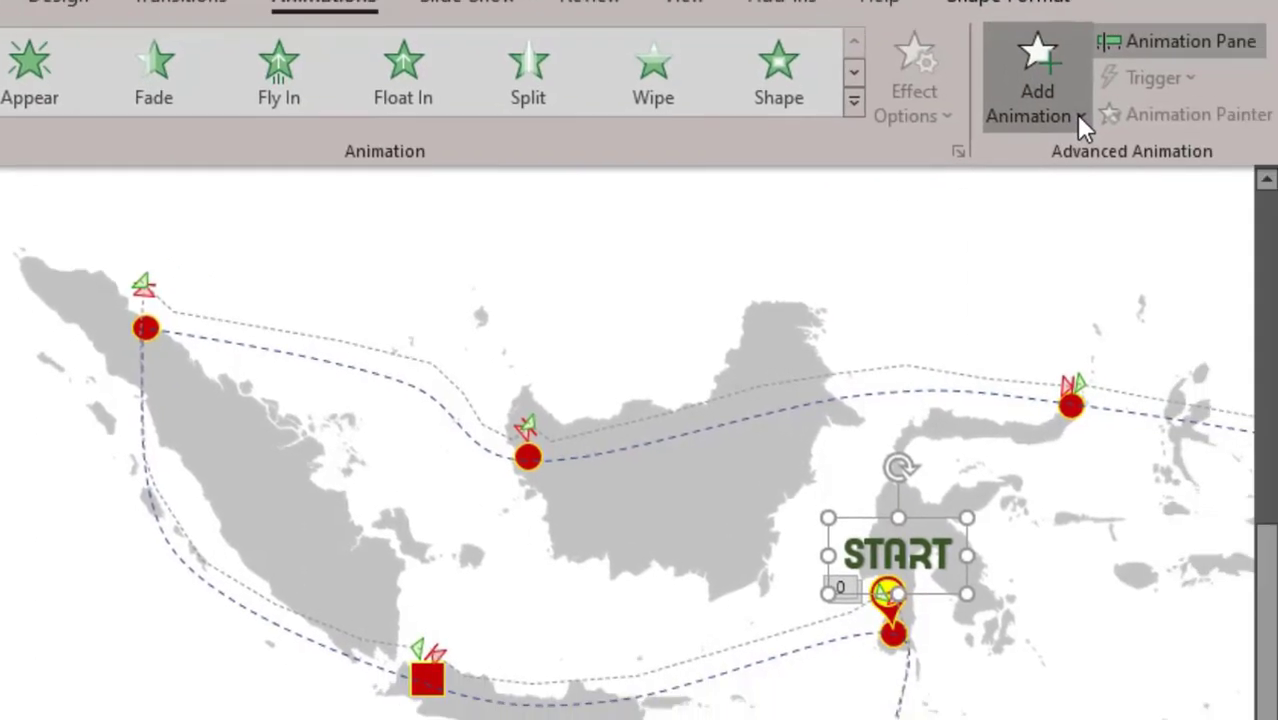
left_click(1180, 155)
left_click(533, 172)
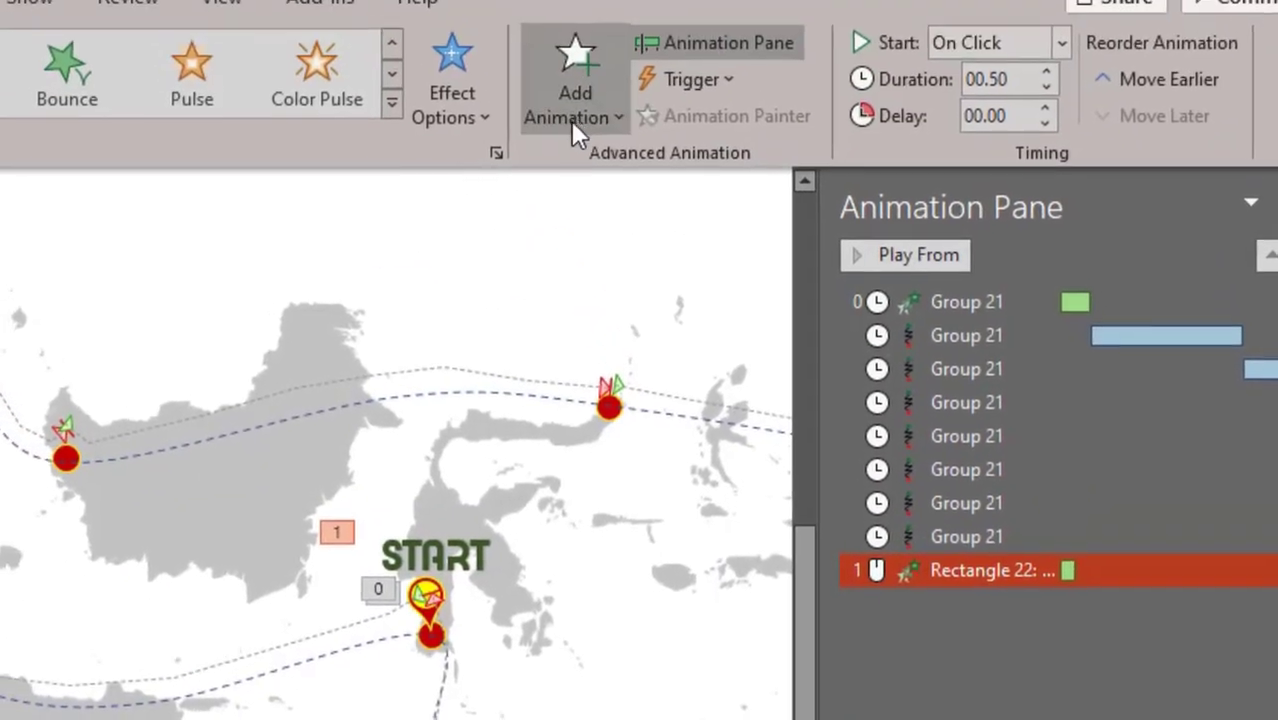
left_click(590, 118)
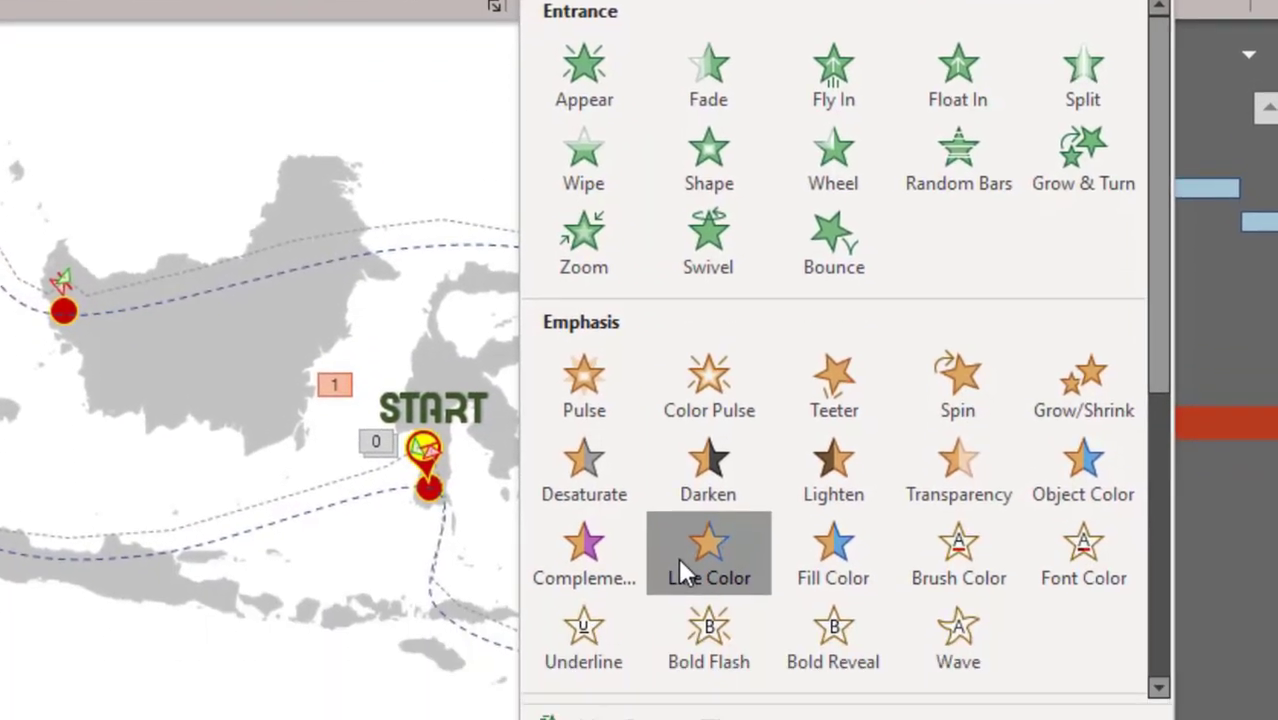
scroll(690, 675, "down", 5)
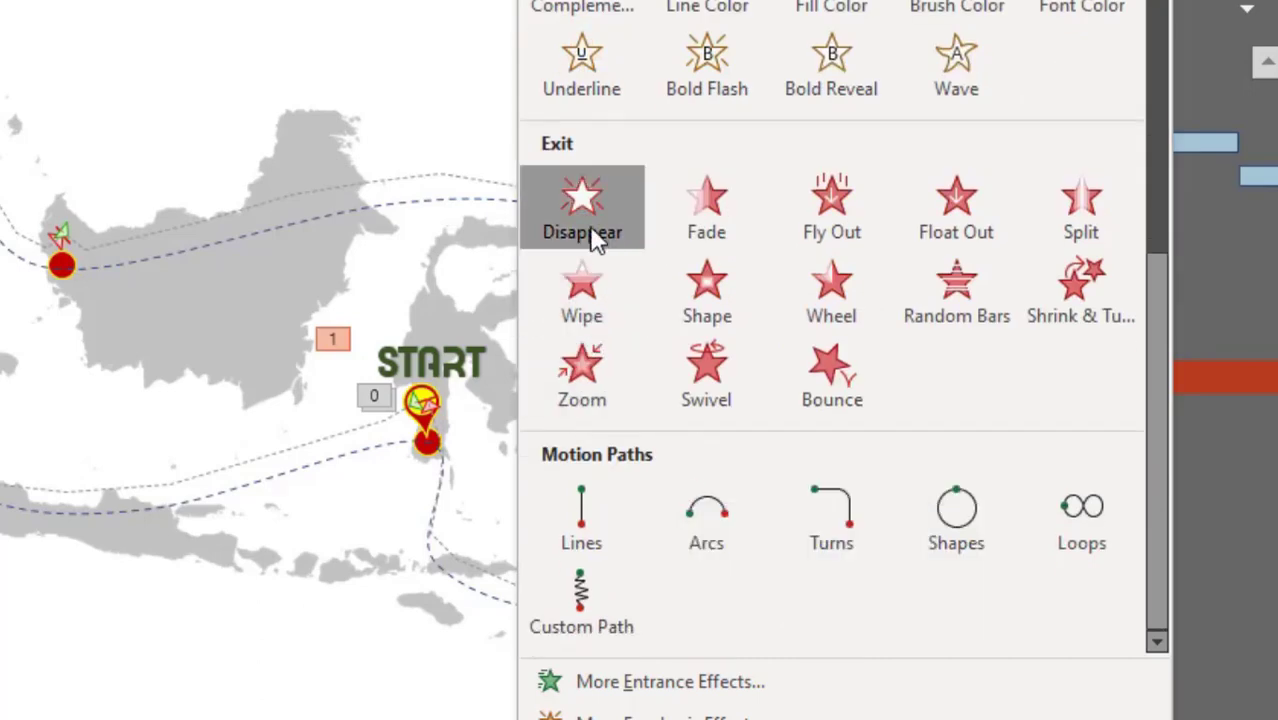
left_click(582, 370)
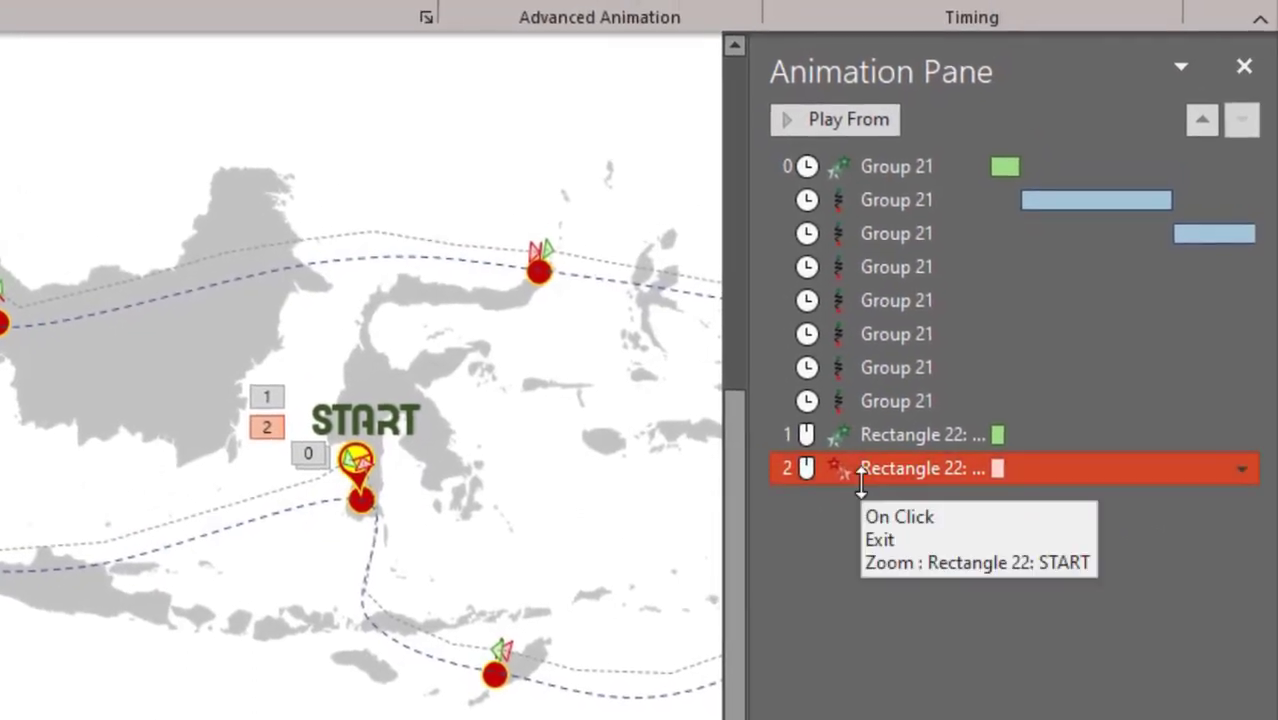
Move both START text animations up in the animation order, directly after the pin's Zoom entrance and before its motion paths.
left_click(916, 437, "shift")
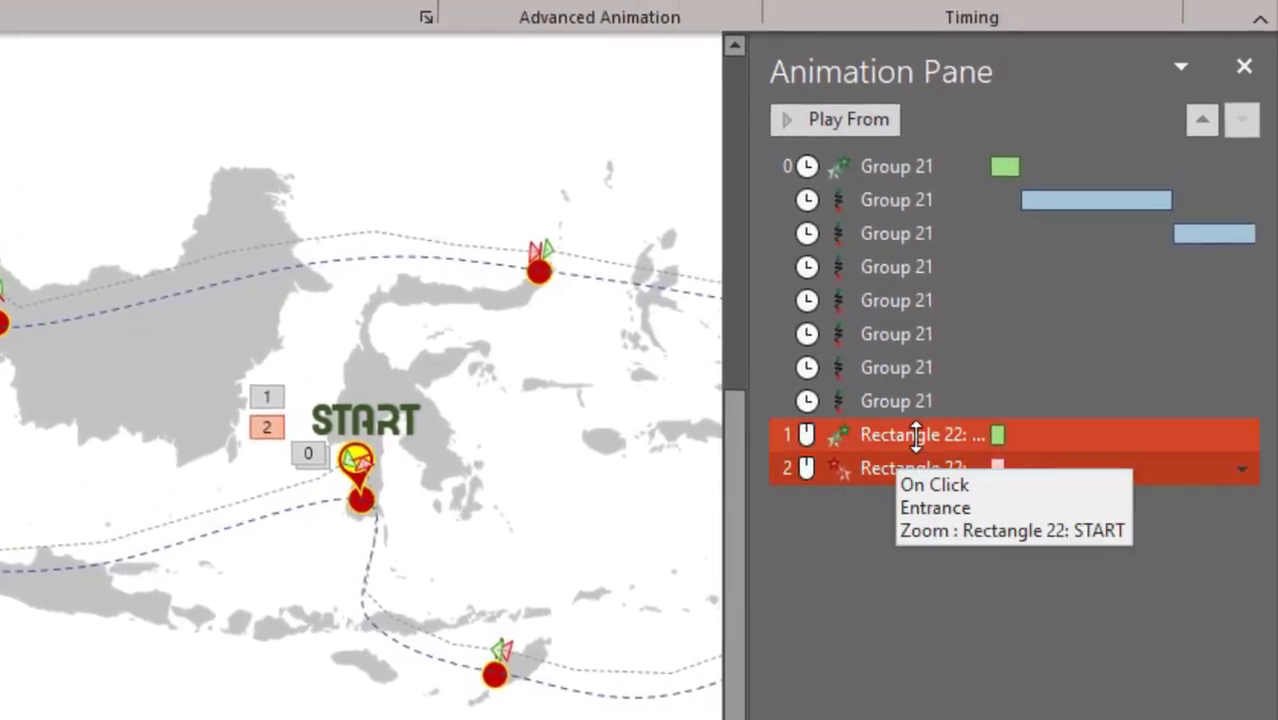
left_click(1070, 440, "ctrl")
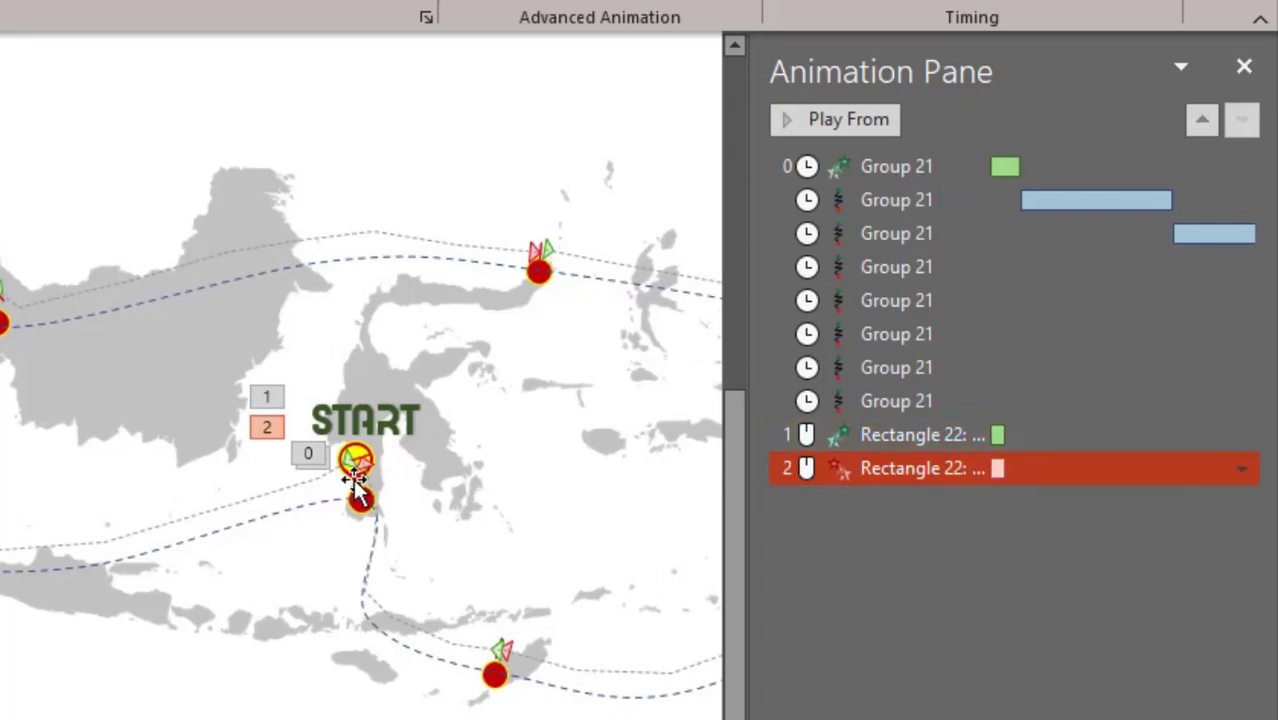
left_click(1030, 428, "ctrl")
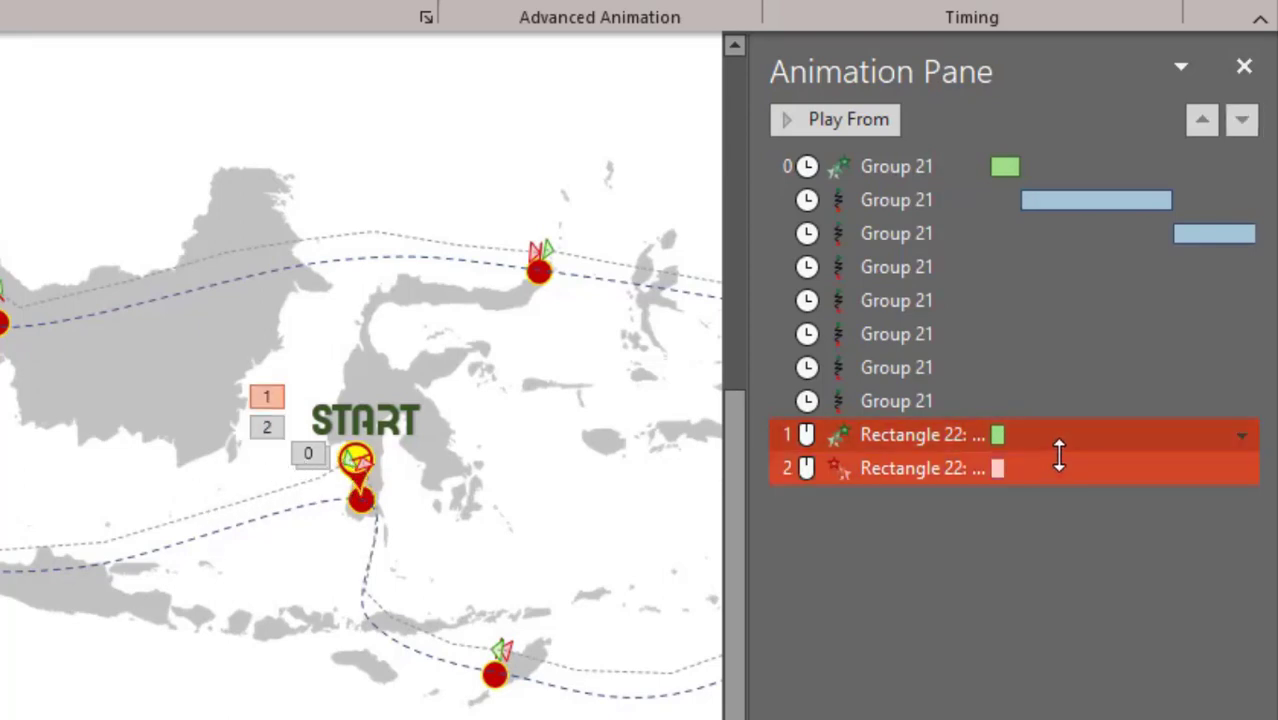
left_click(1051, 468, "ctrl")
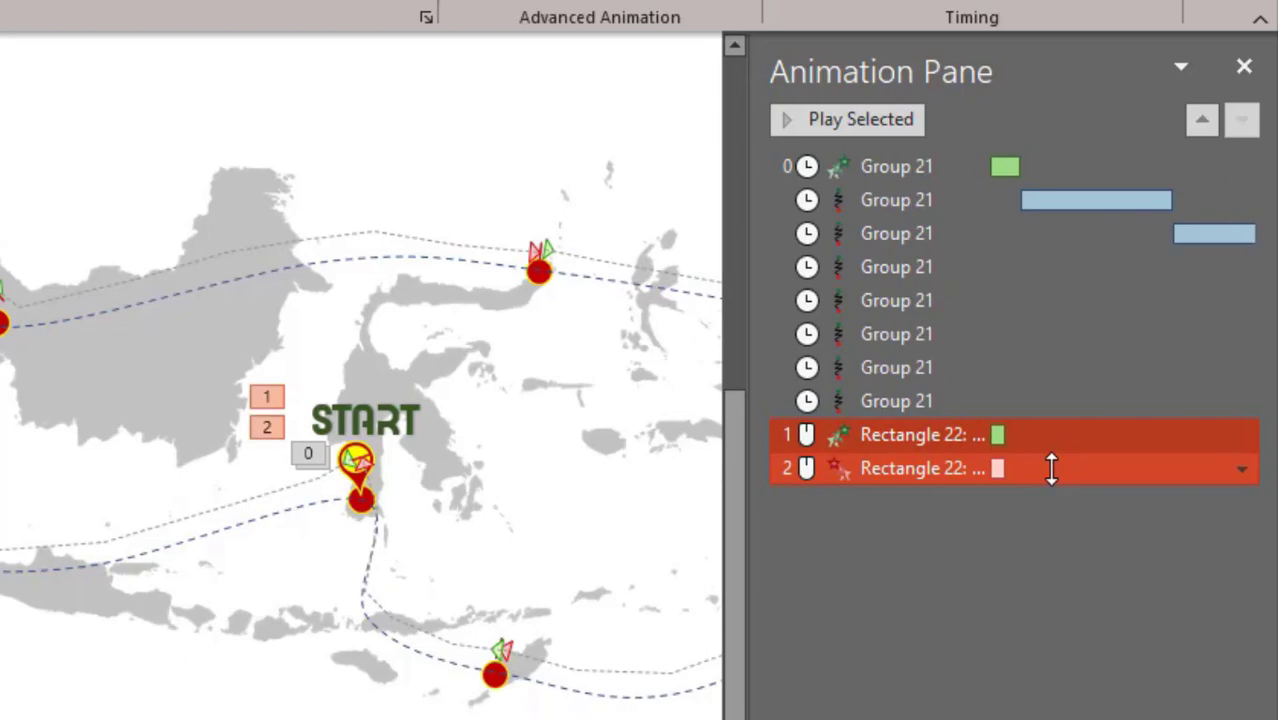
left_click_drag(1051, 468, 1044, 373)
left_click_drag(947, 193, 941, 183)
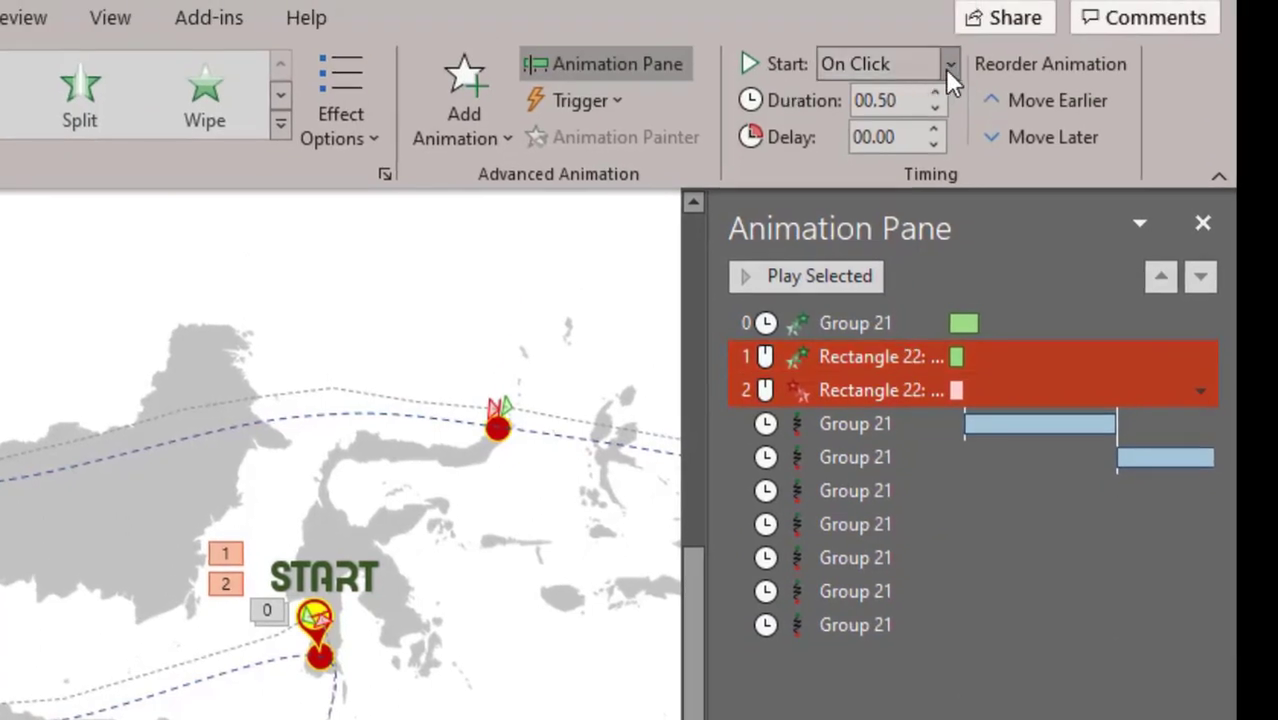
Set both START text animations to start After Previous and delay its Zoom exit by 3 seconds.
left_click(951, 66)
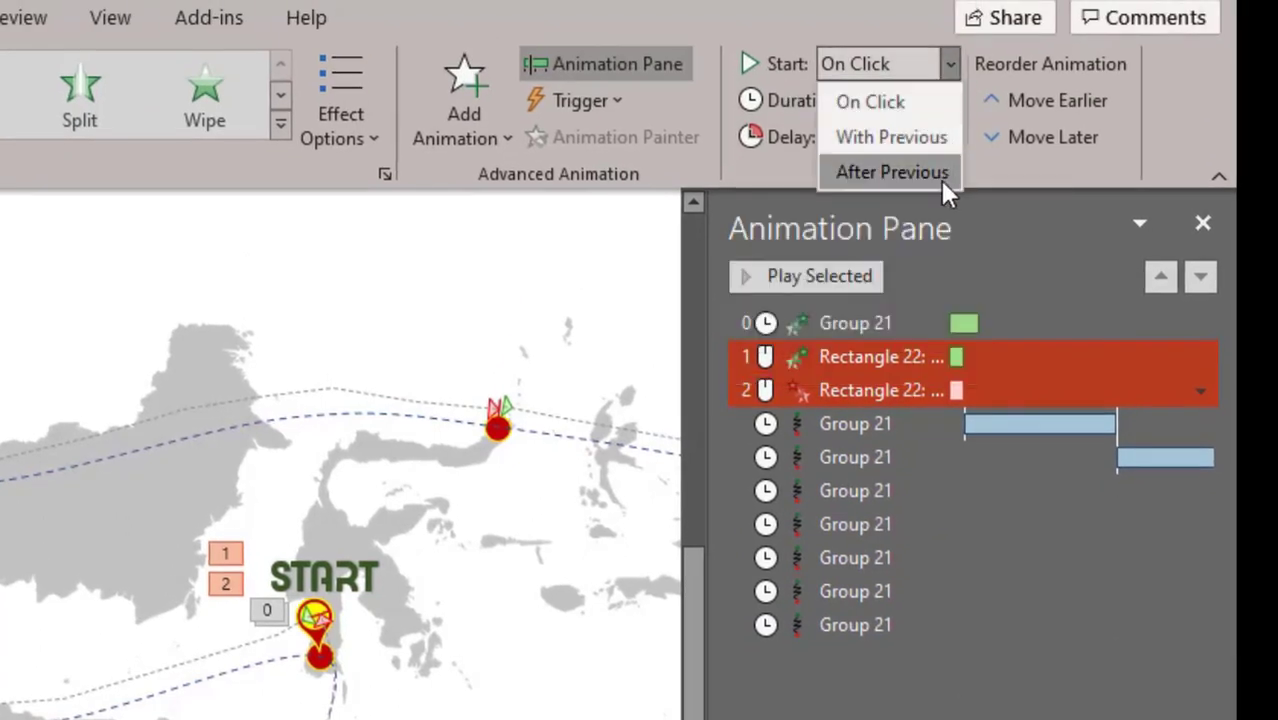
left_click(941, 180)
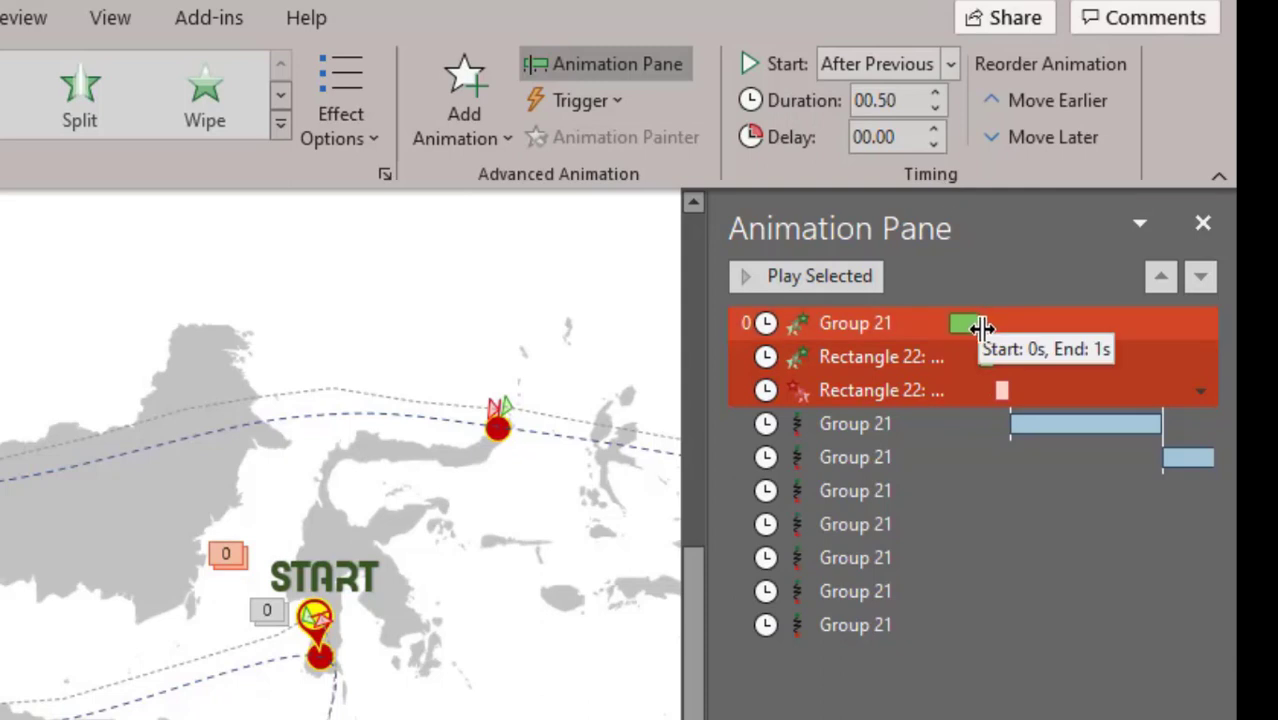
left_click(970, 392)
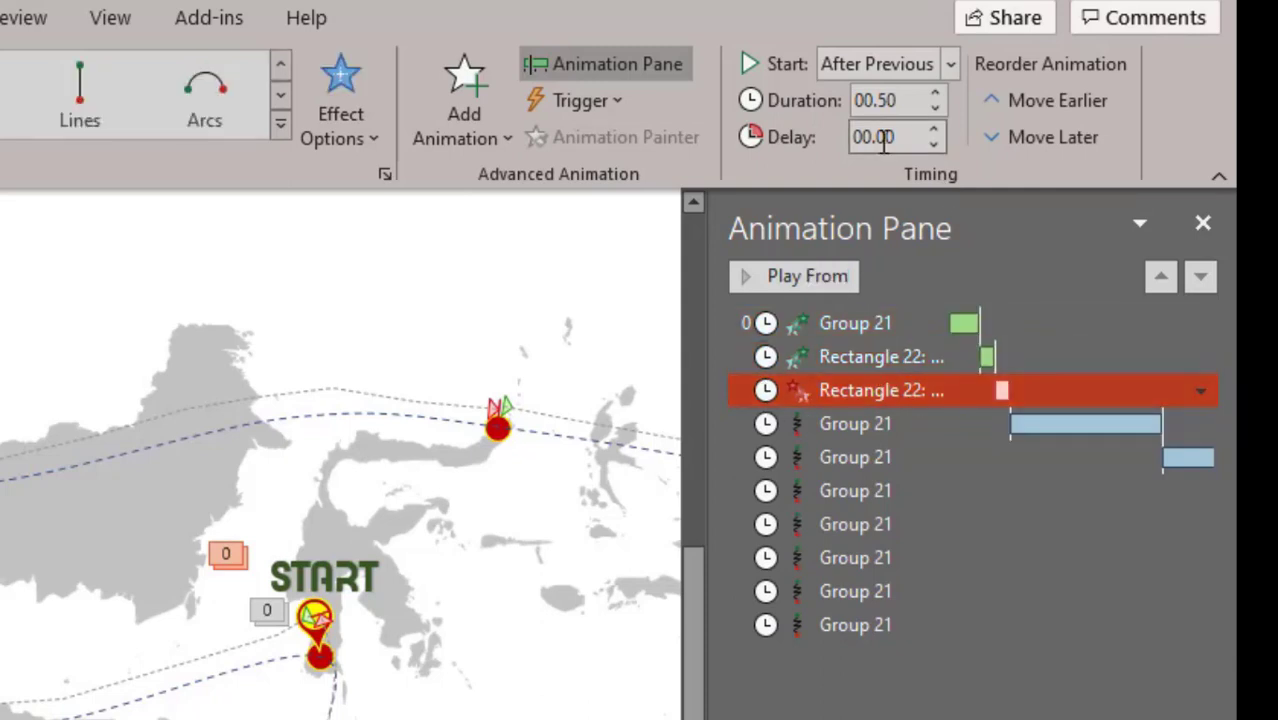
type("3")
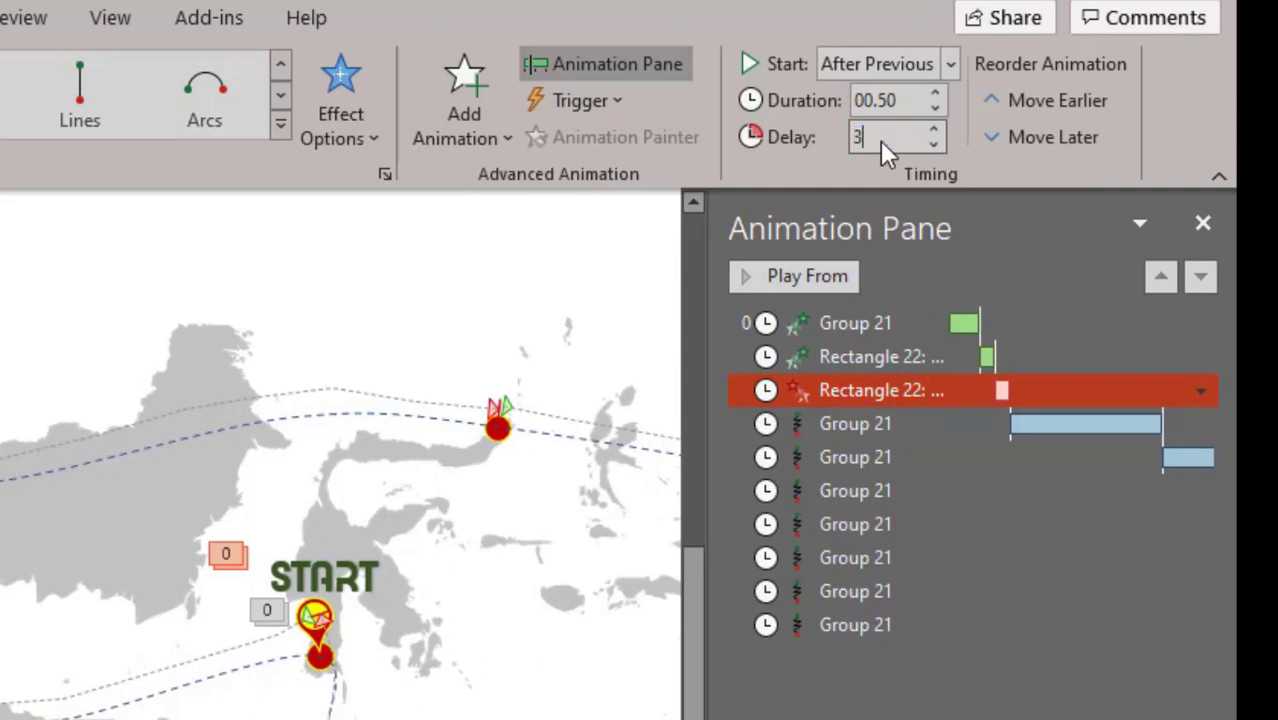
left_click(937, 716)
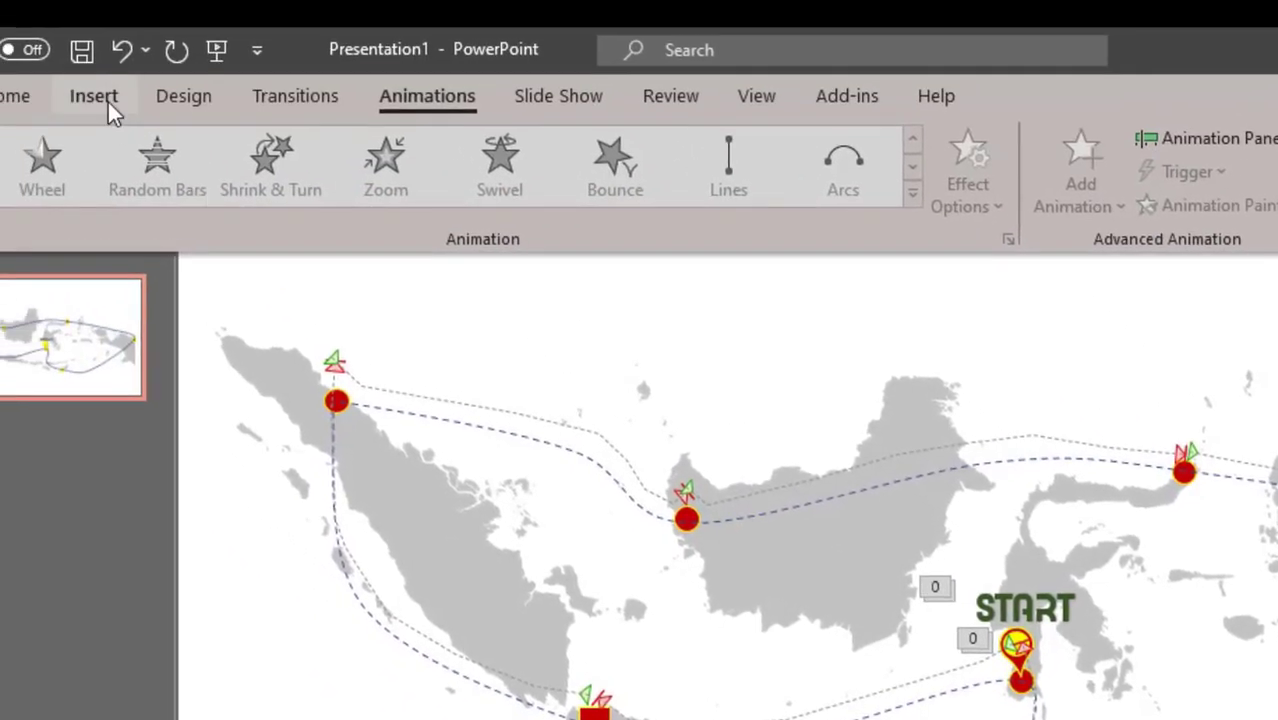
Draw an oval about 5.1 cm high and 4.7 cm wide just below the map pin on southern Sulawesi.
left_click(108, 102)
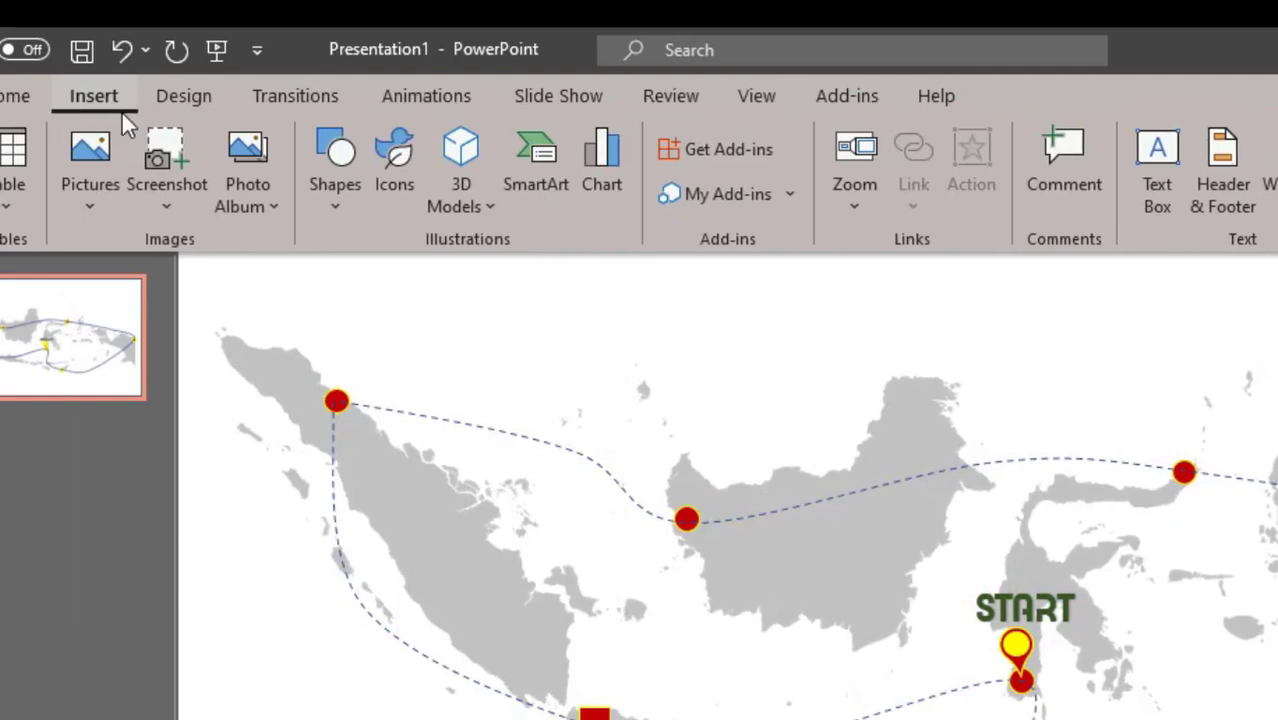
left_click(346, 196)
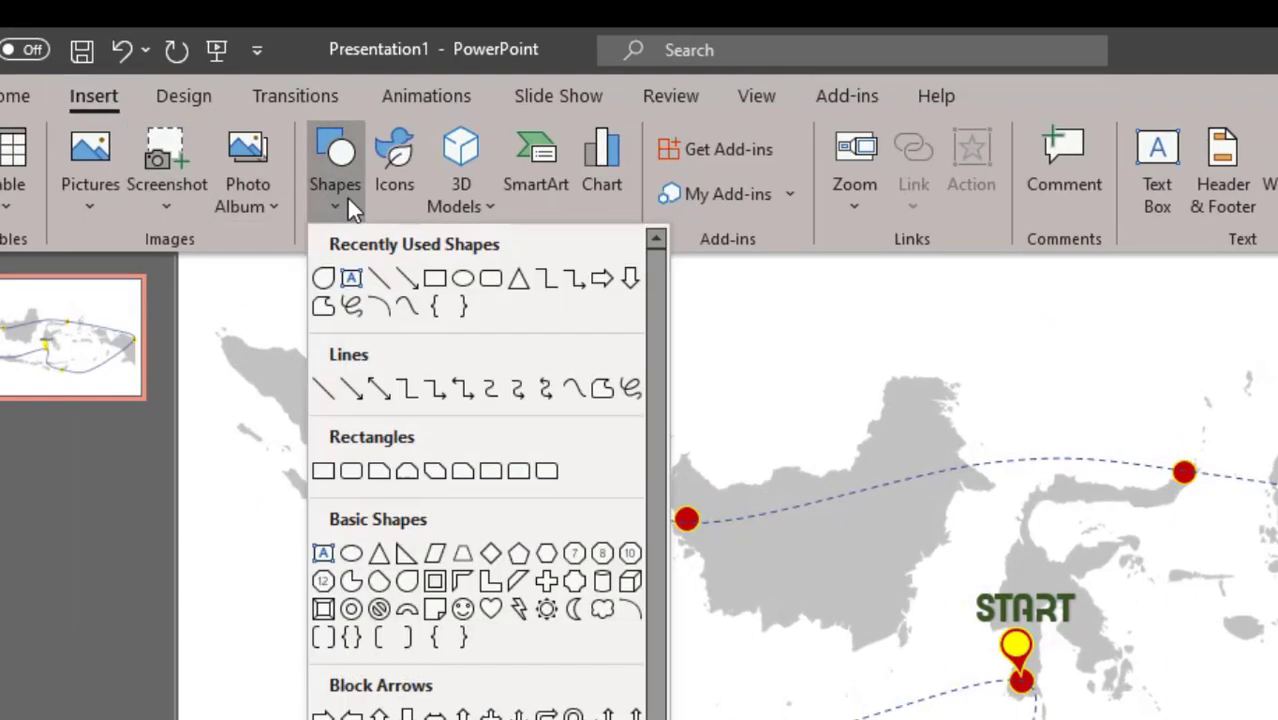
left_click(464, 282)
left_click_drag(913, 674, 996, 719)
left_click_drag(872, 576, 990, 643)
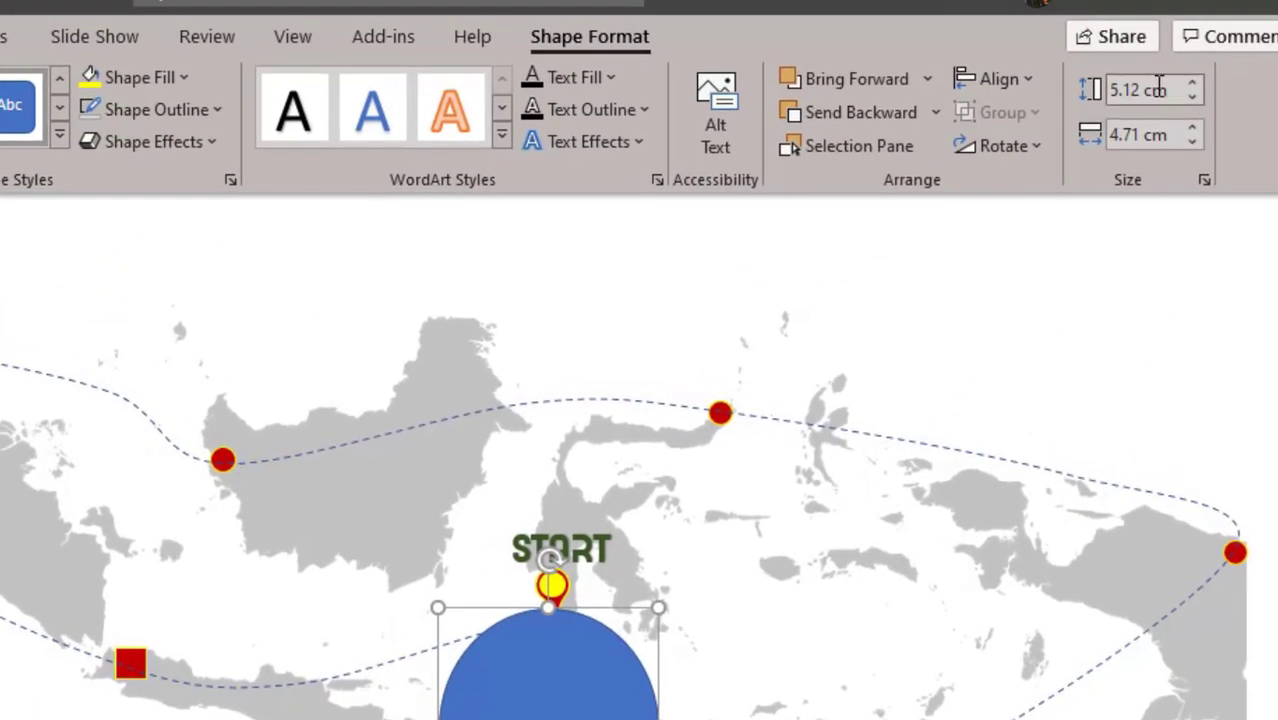
Set the oval's height and width to 5 cm and place it just below the southern Sulawesi marker.
left_click(1139, 89)
left_click(1124, 134)
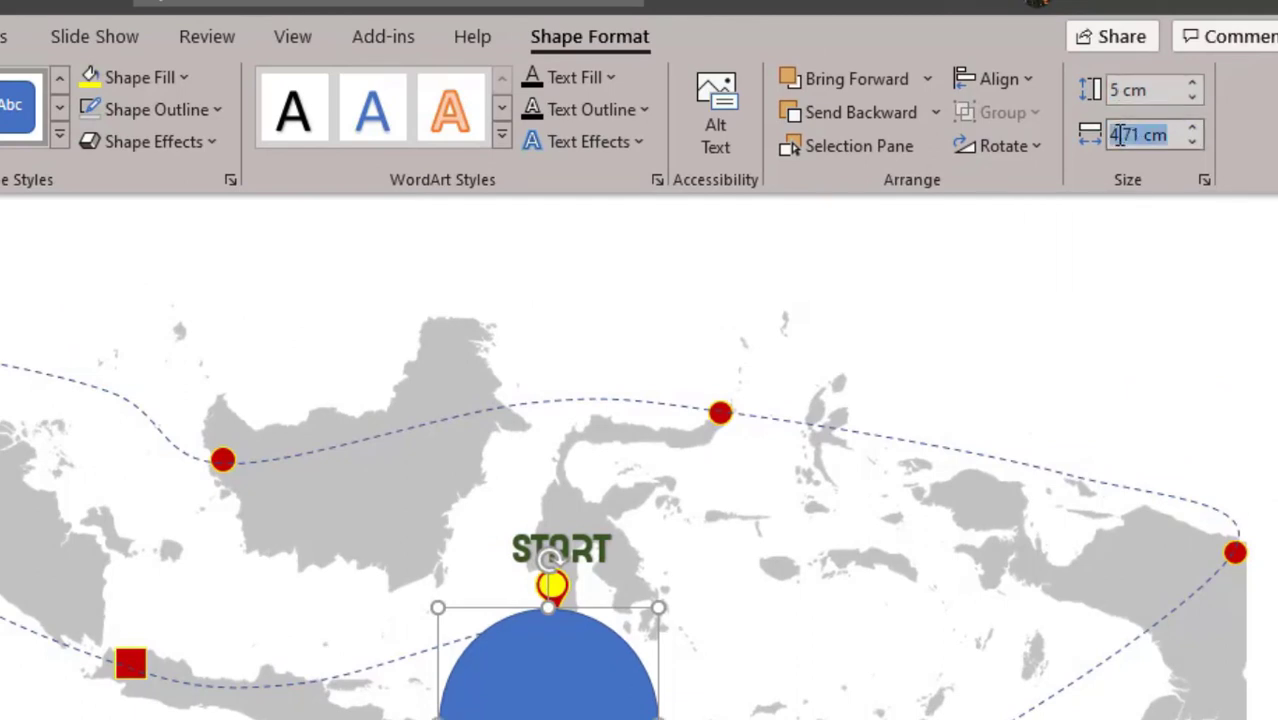
type("5")
left_click_drag(436, 698, 653, 574)
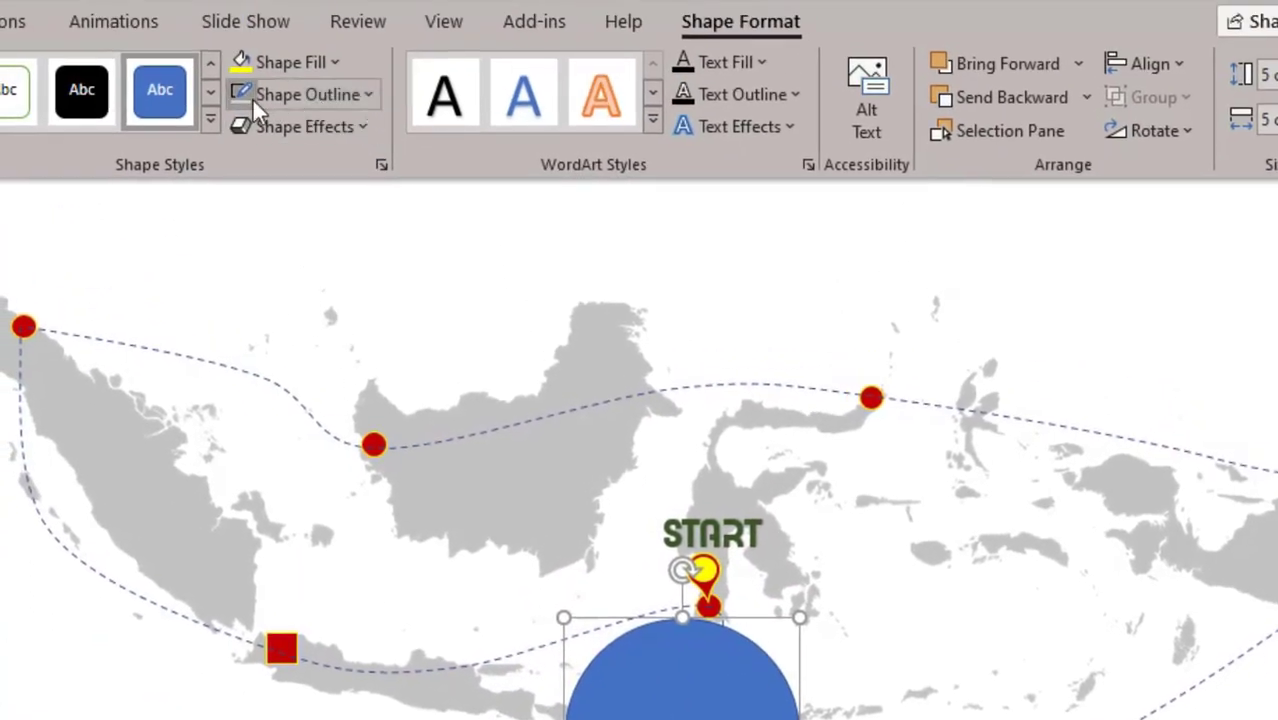
Remove the circle's outline and give it an outer shadow offset to the bottom left.
left_click(365, 94)
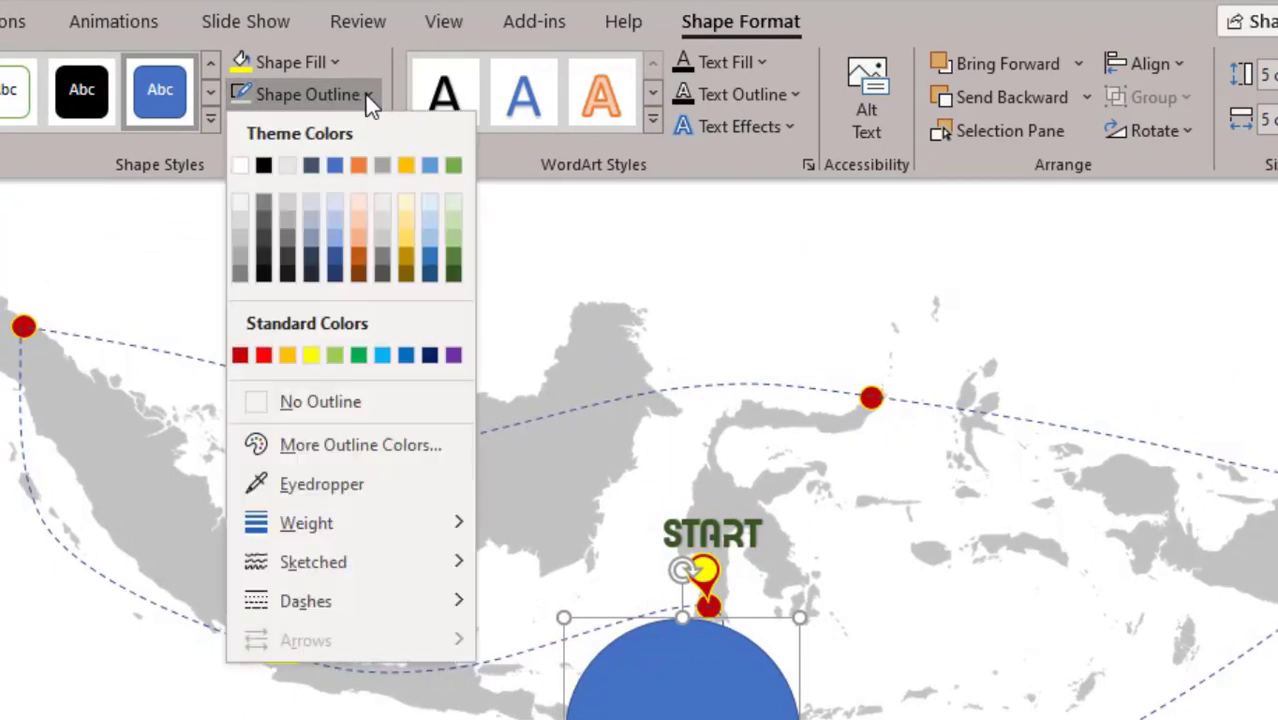
left_click(383, 408)
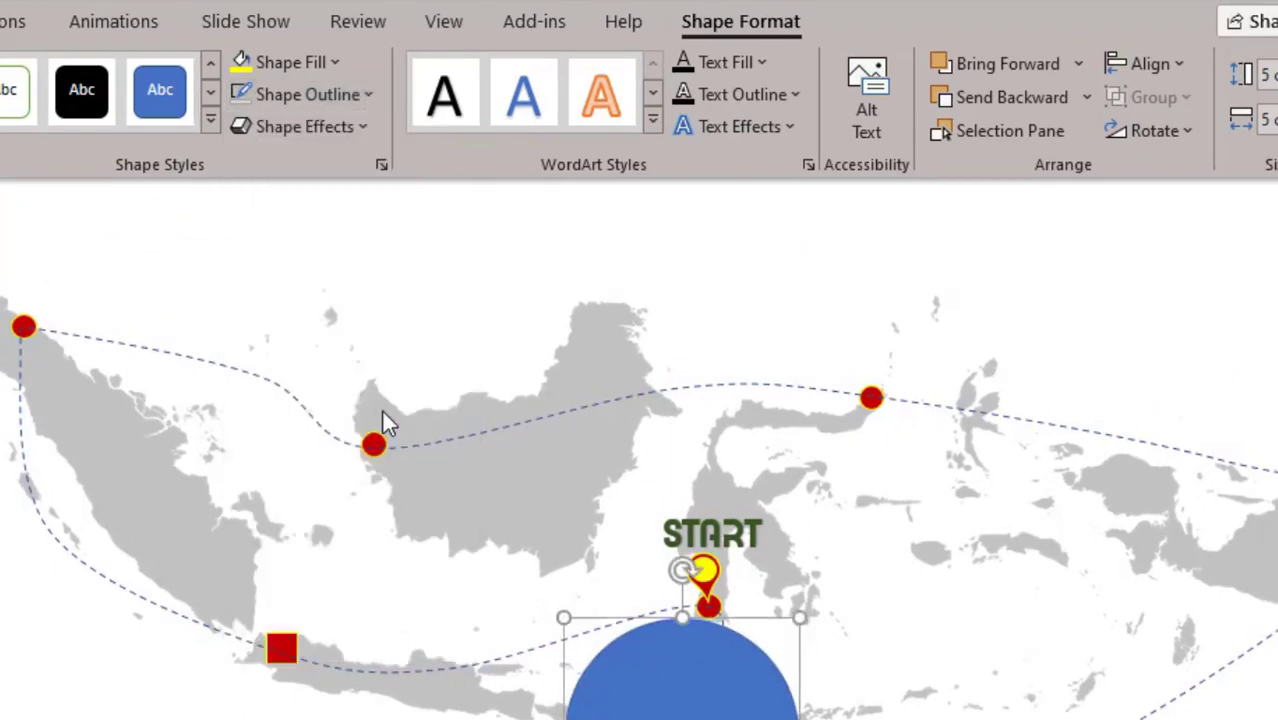
left_click(371, 128)
mouse_move(297, 245)
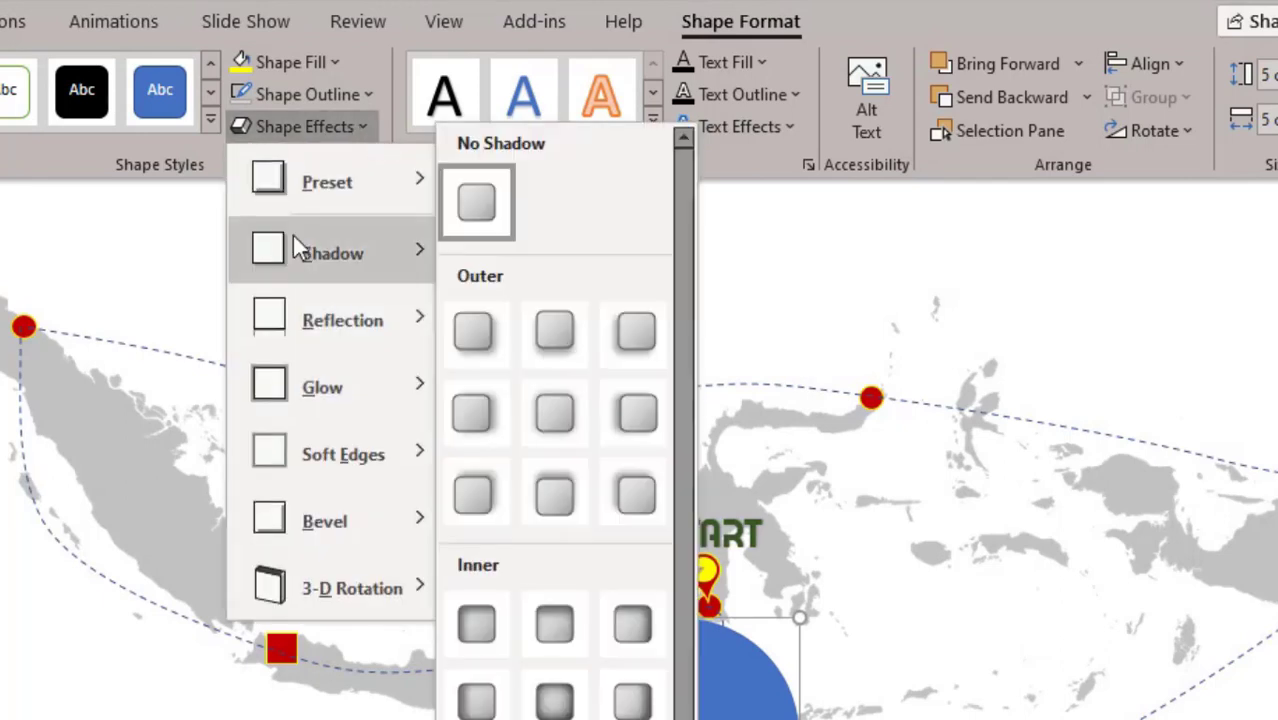
left_click(631, 340)
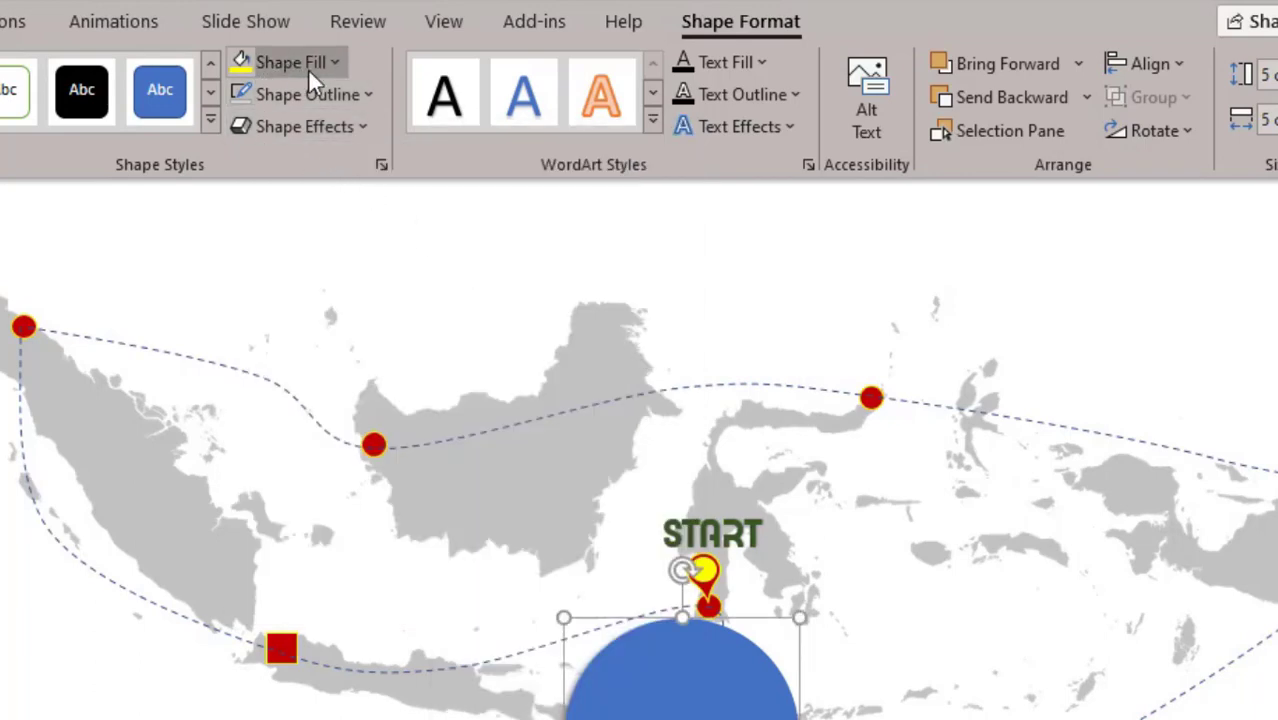
Fill the circle with an online picture found by searching MAKASSAR, choosing the night scene with the red MAKASSAR letters.
left_click(342, 62)
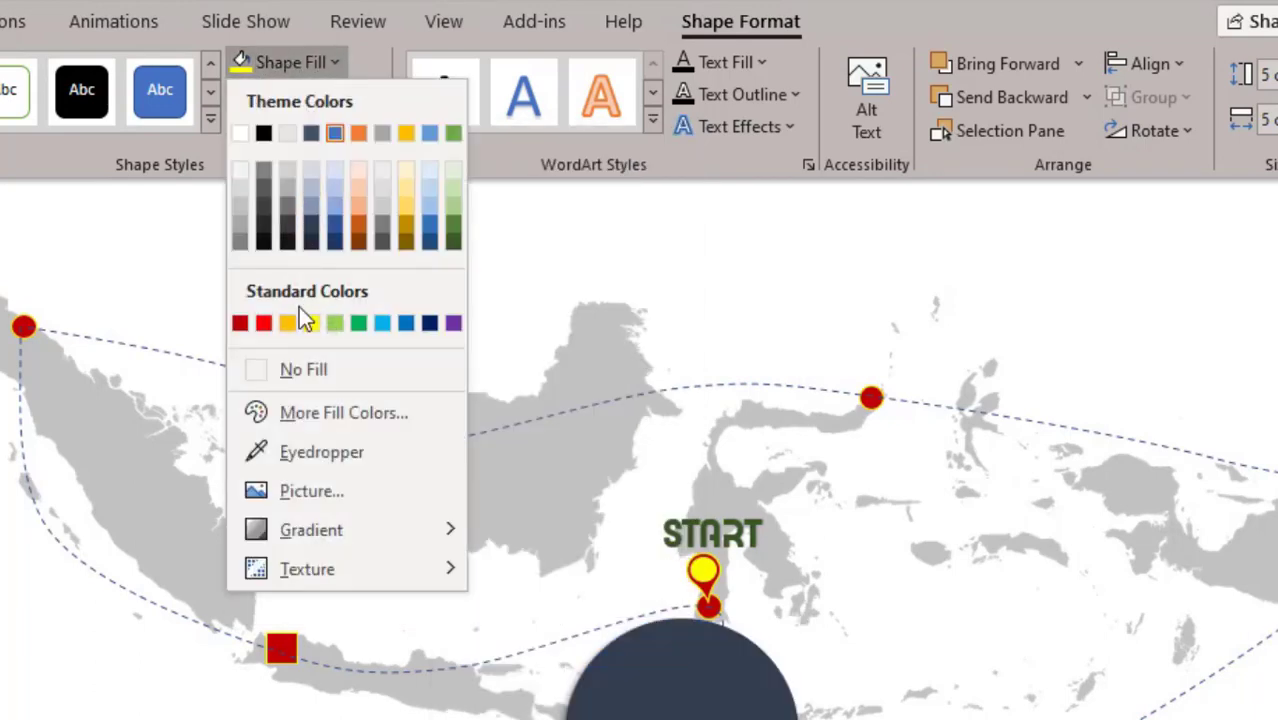
left_click(331, 507)
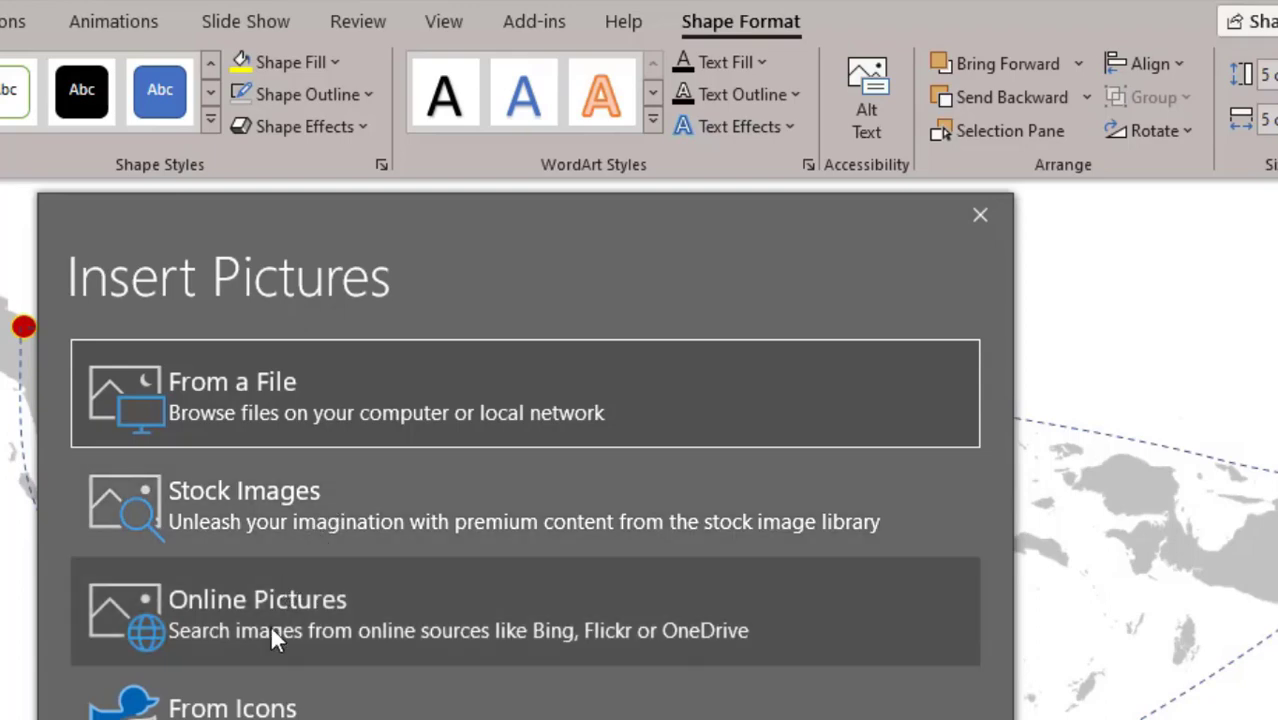
left_click(270, 624)
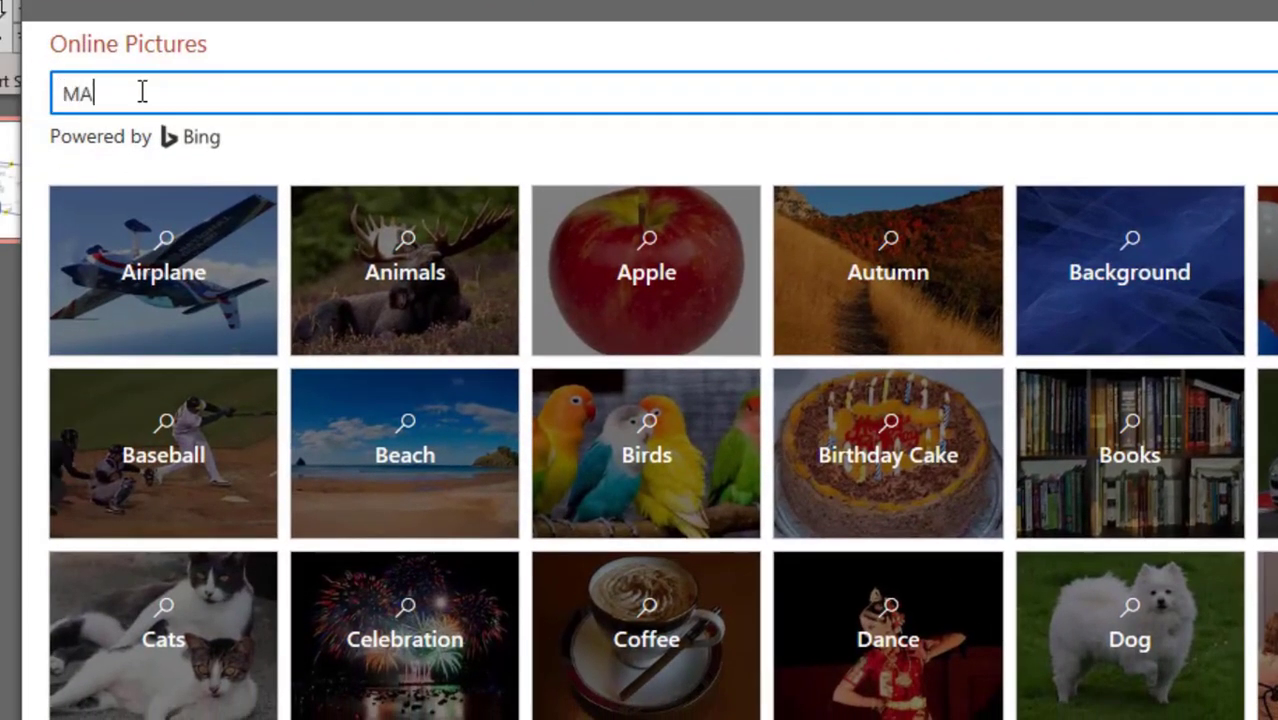
key("Return")
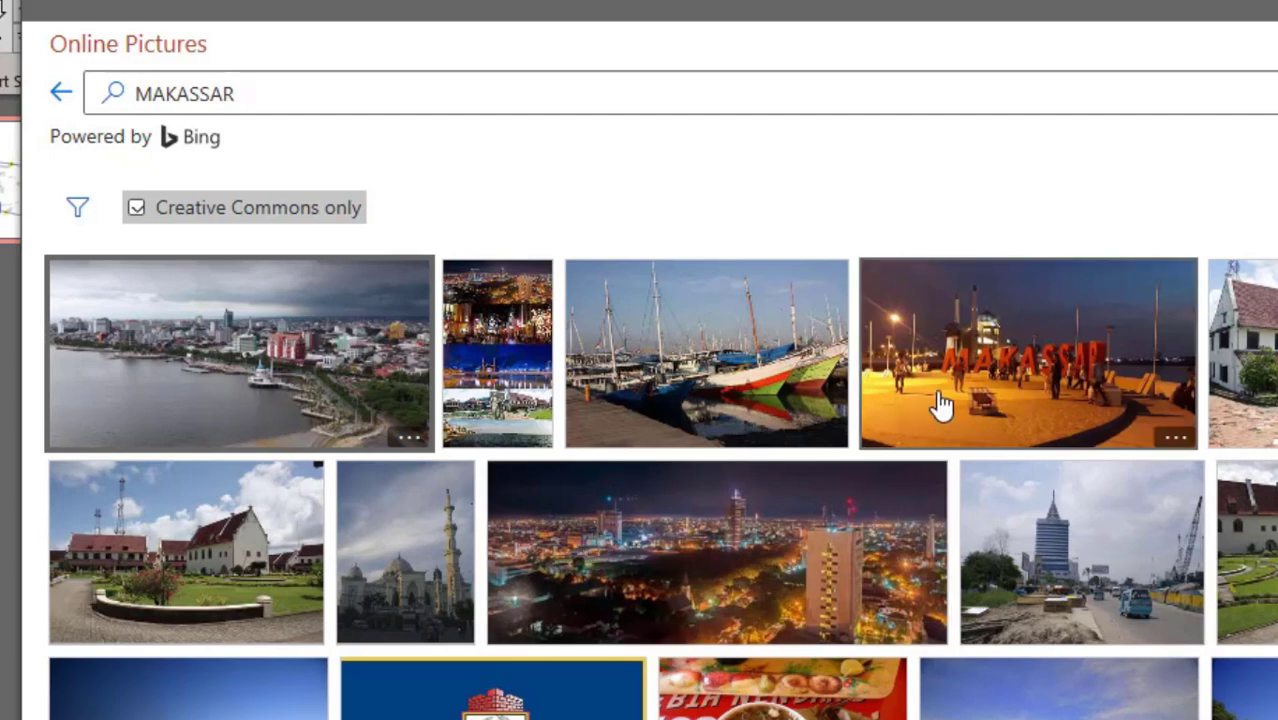
left_click(1040, 365)
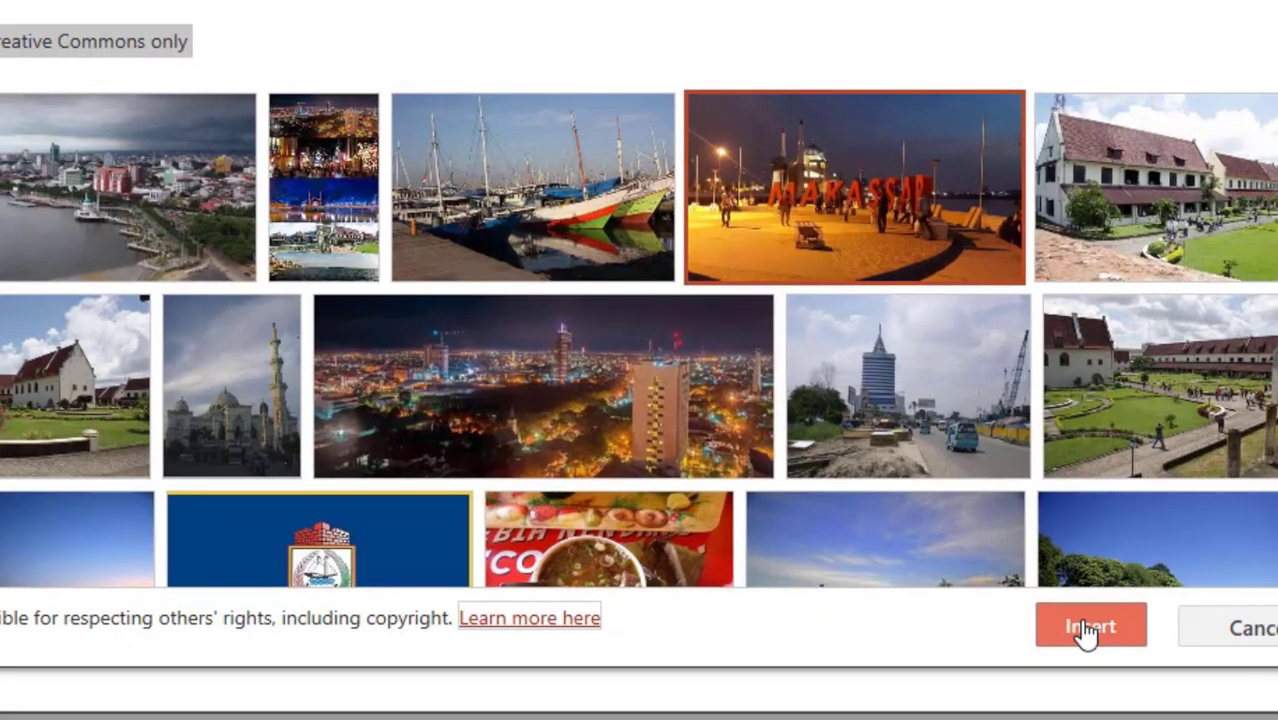
left_click(1088, 630)
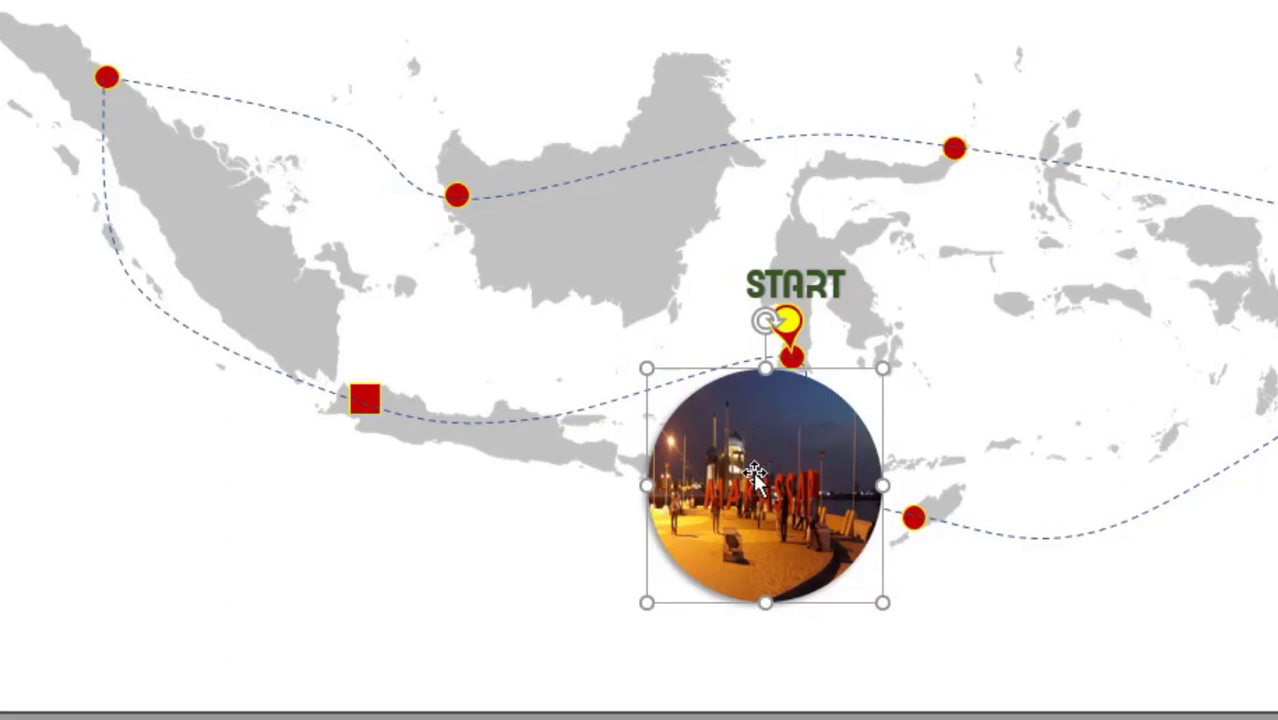
Duplicate the Makassar picture circle and place one copy beside each of the other city markers.
left_click_drag(755, 474, 589, 180)
left_click_drag(589, 180, 1048, 516)
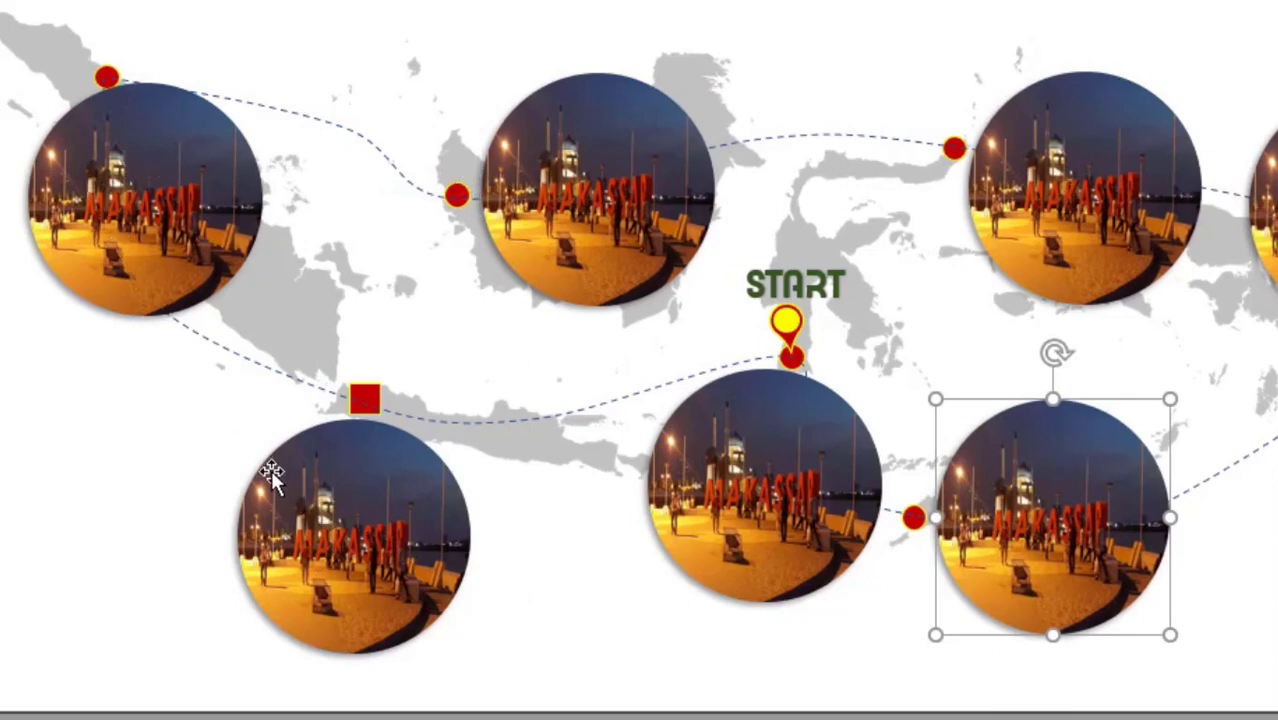
Replace the picture fill of the circle below the square Java marker with the aerial roundabout fountain photo from an online search for JAKARTA.
left_click(338, 529)
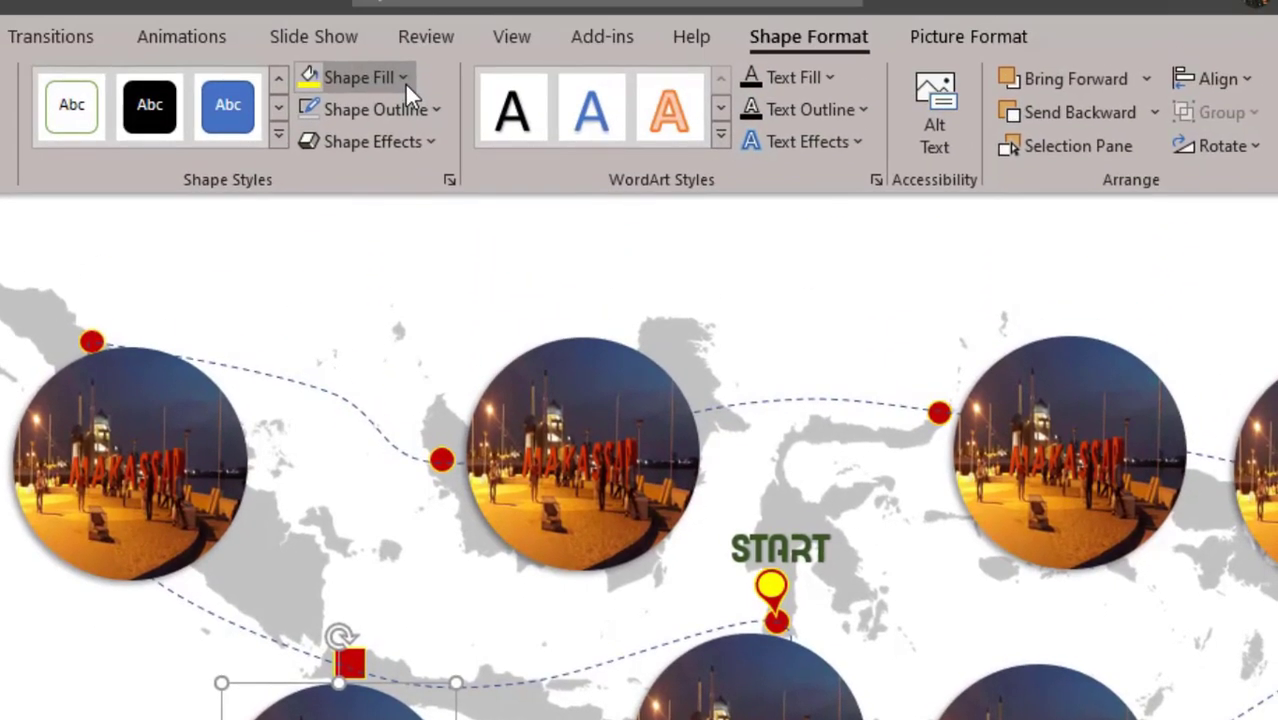
left_click(403, 80)
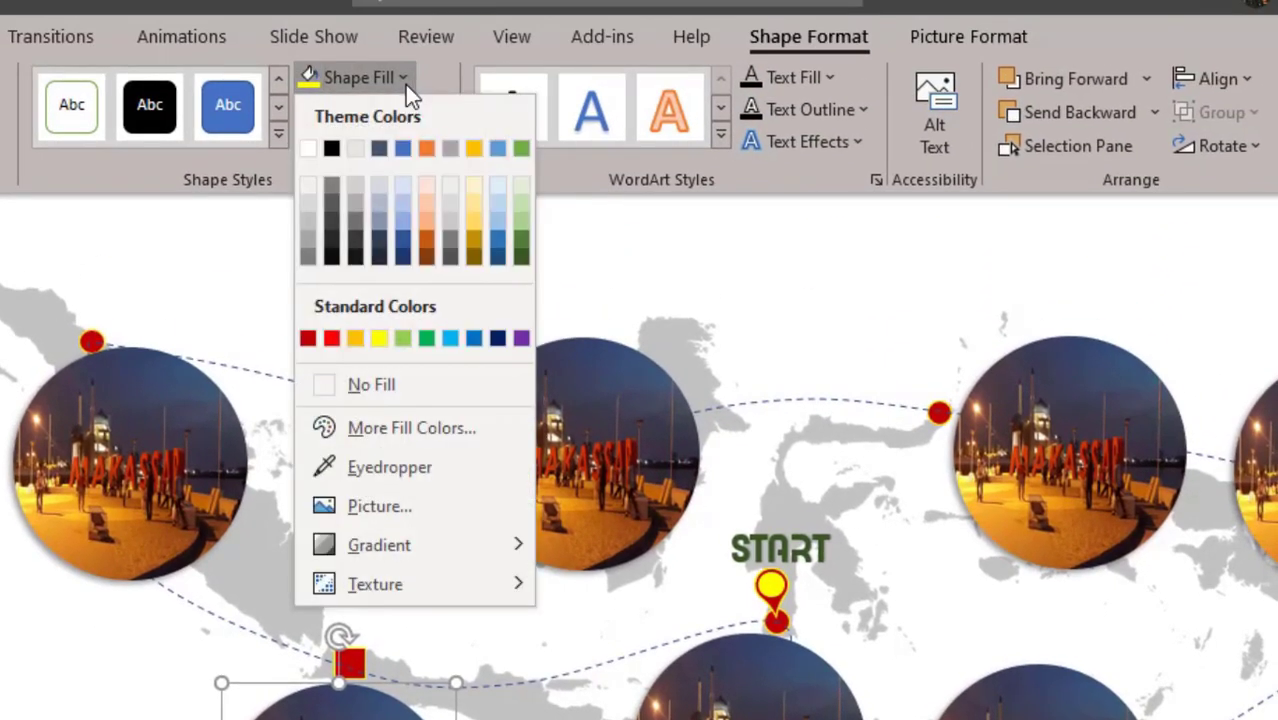
left_click(388, 507)
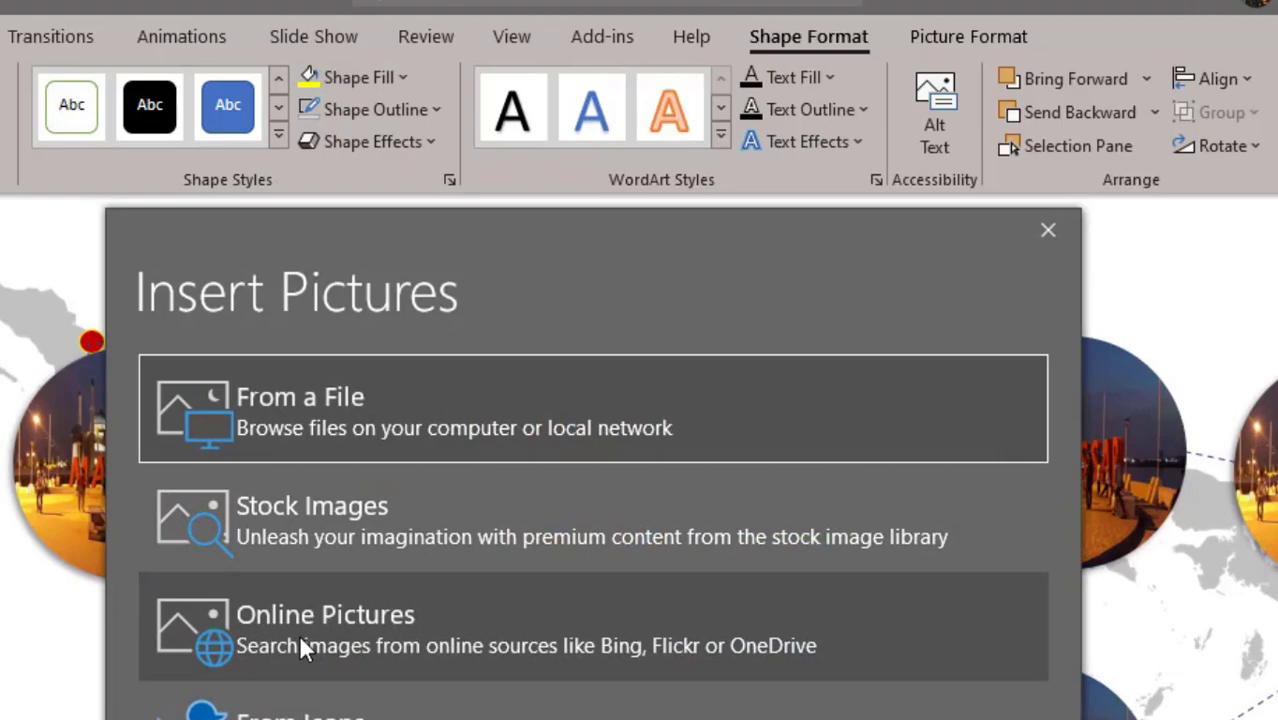
left_click(305, 640)
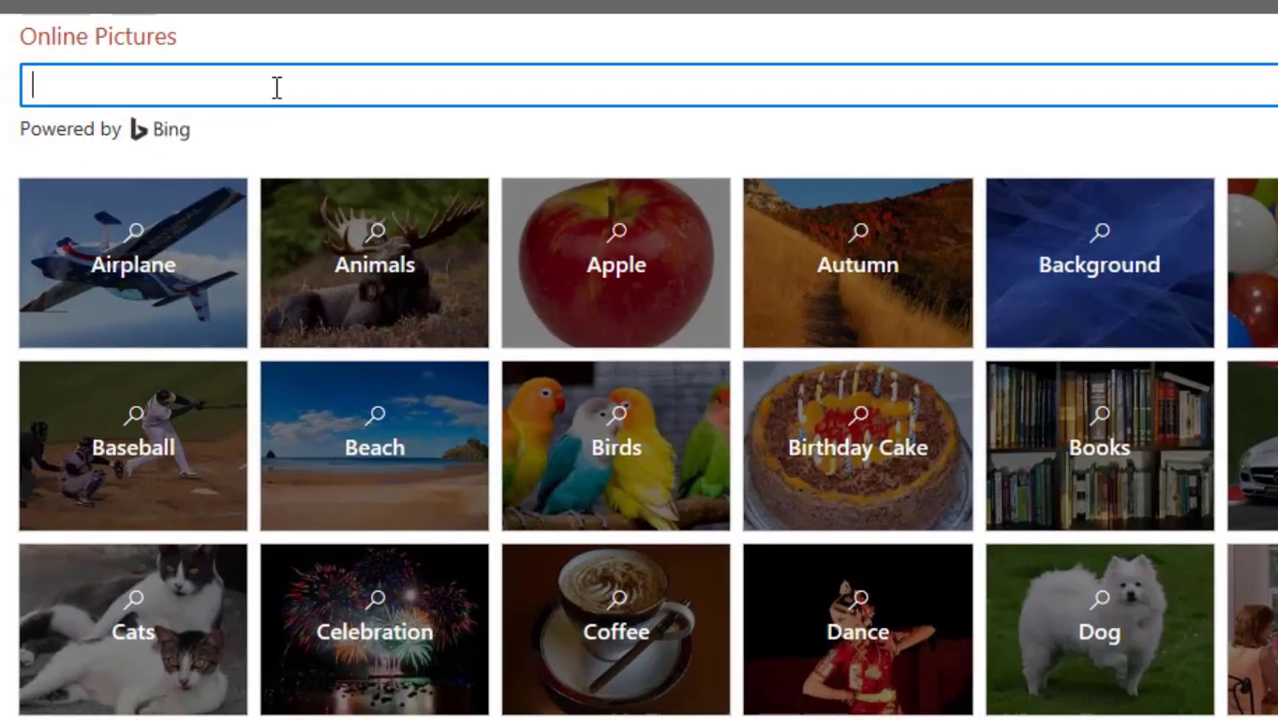
type("JAKARTA")
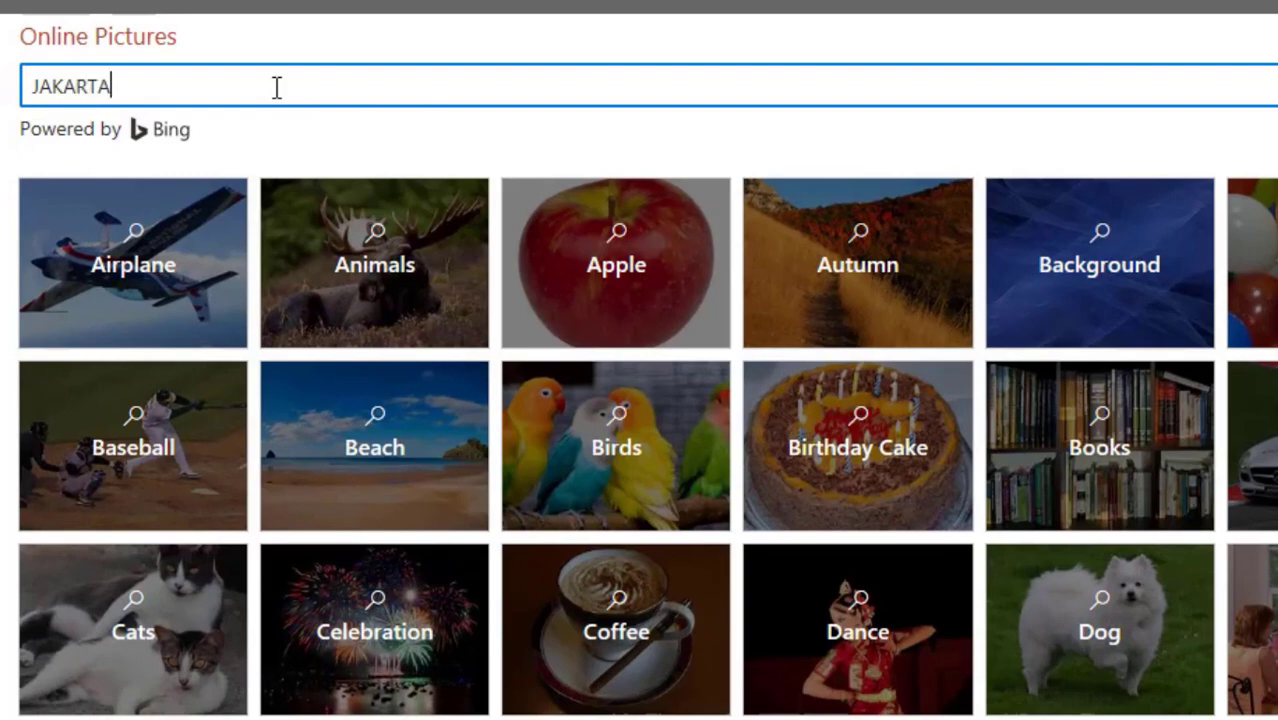
key("Return")
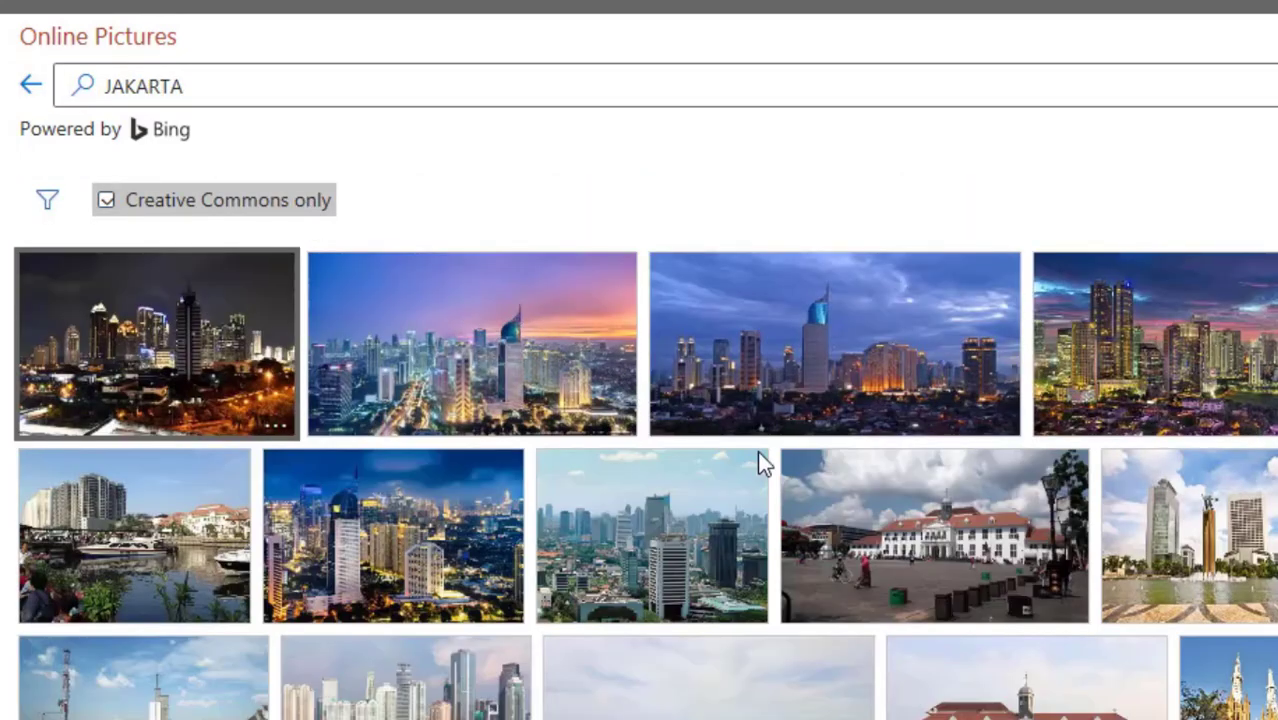
scroll(895, 575, "down", 2)
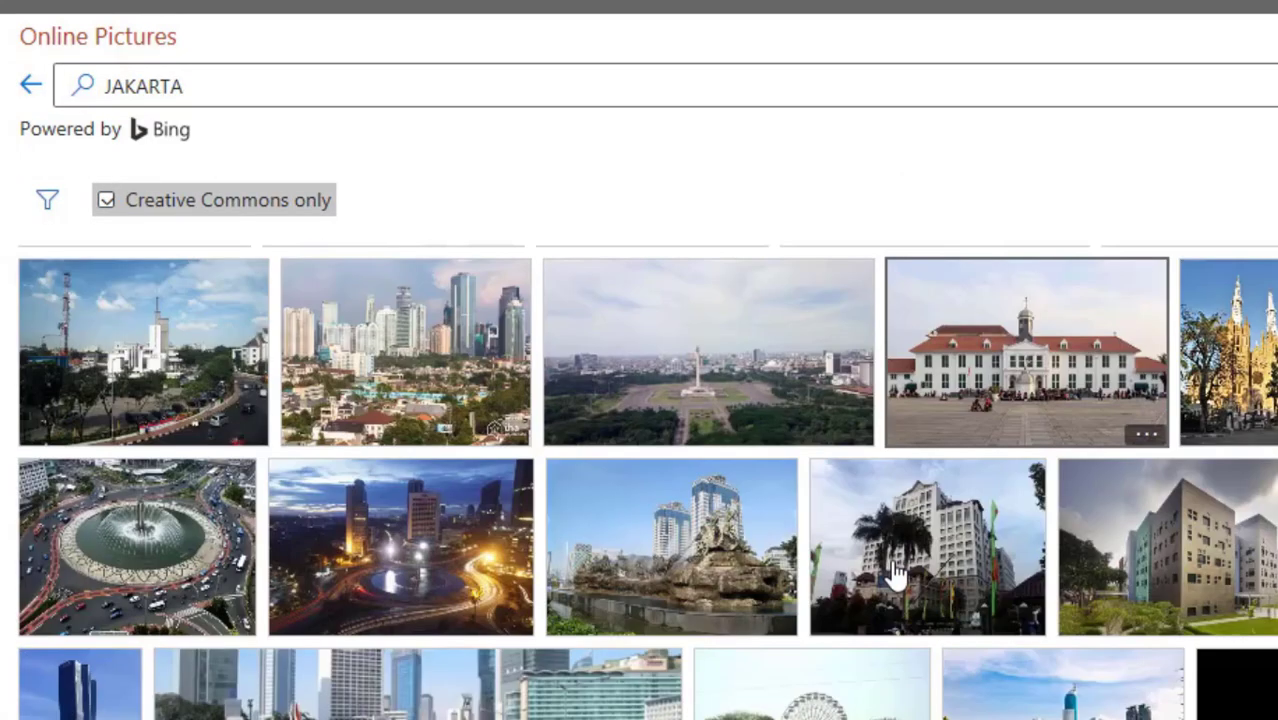
scroll(893, 572, "down", 4)
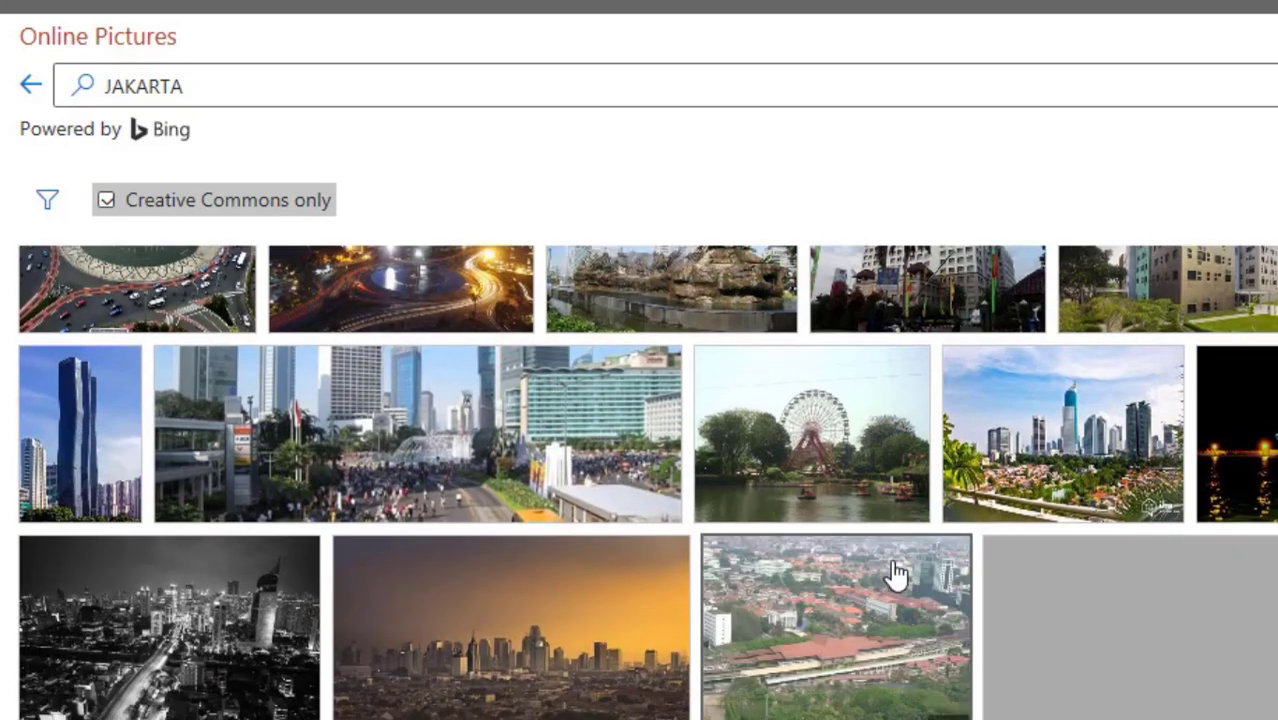
scroll(893, 573, "up", 4)
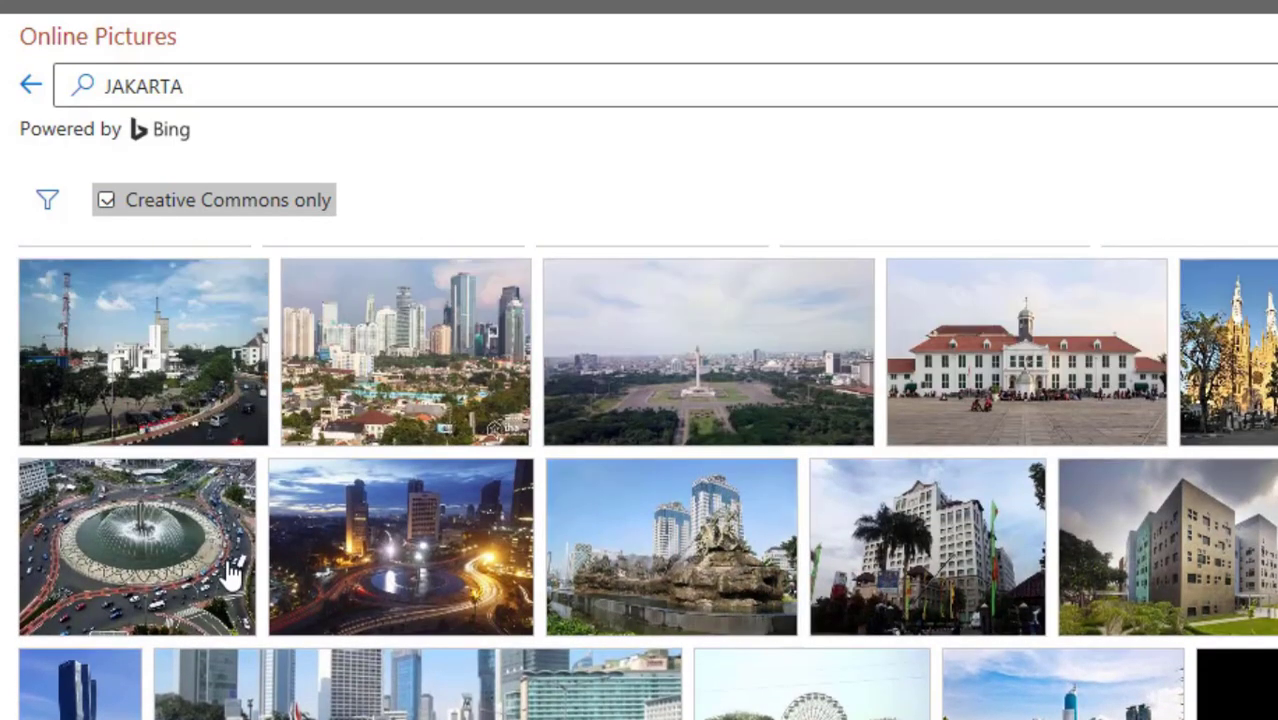
left_click(160, 570)
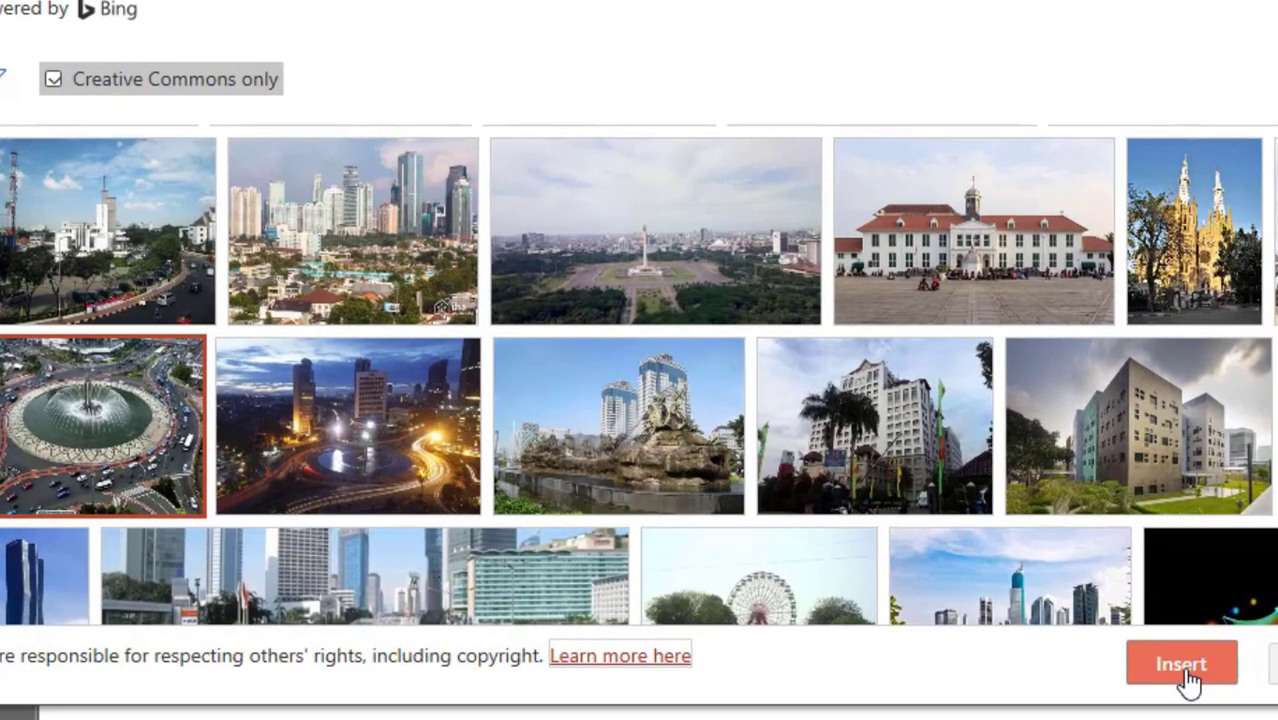
left_click(1181, 664)
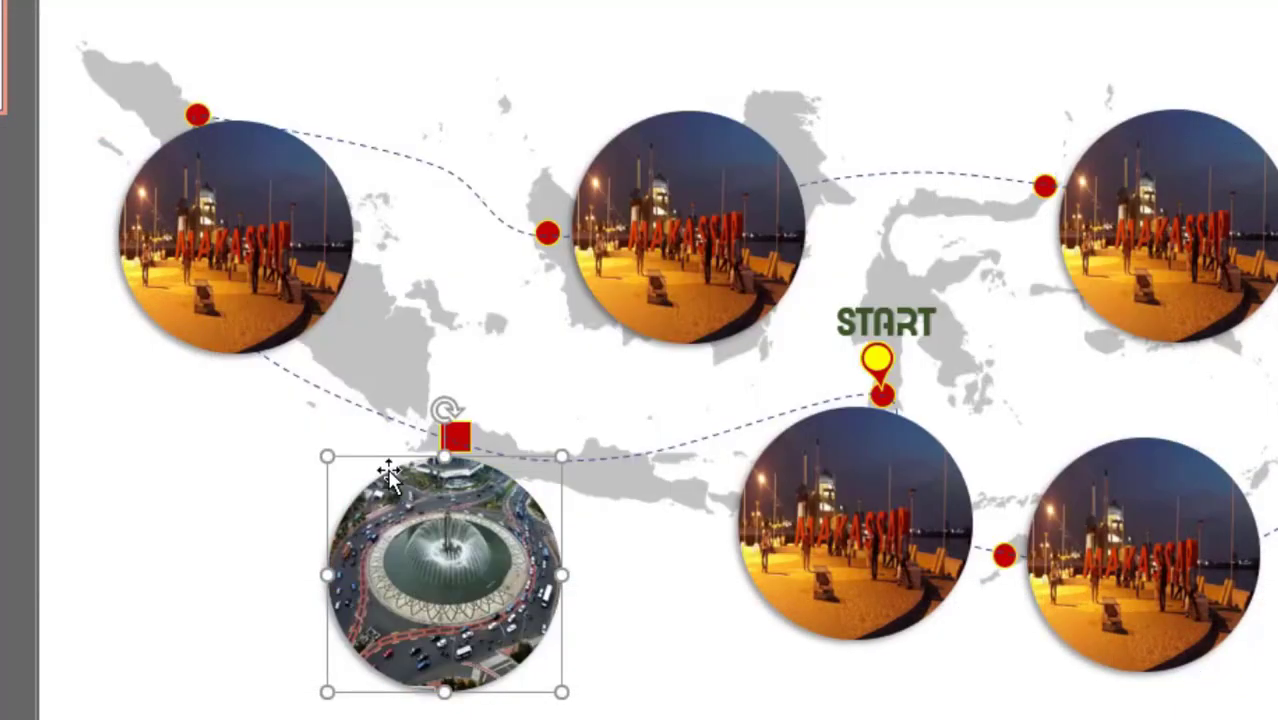
Replace the picture fill of the northern Sumatra circle with the sunset skyline photo with twin towers from an online search for MEDAN.
left_click(228, 245)
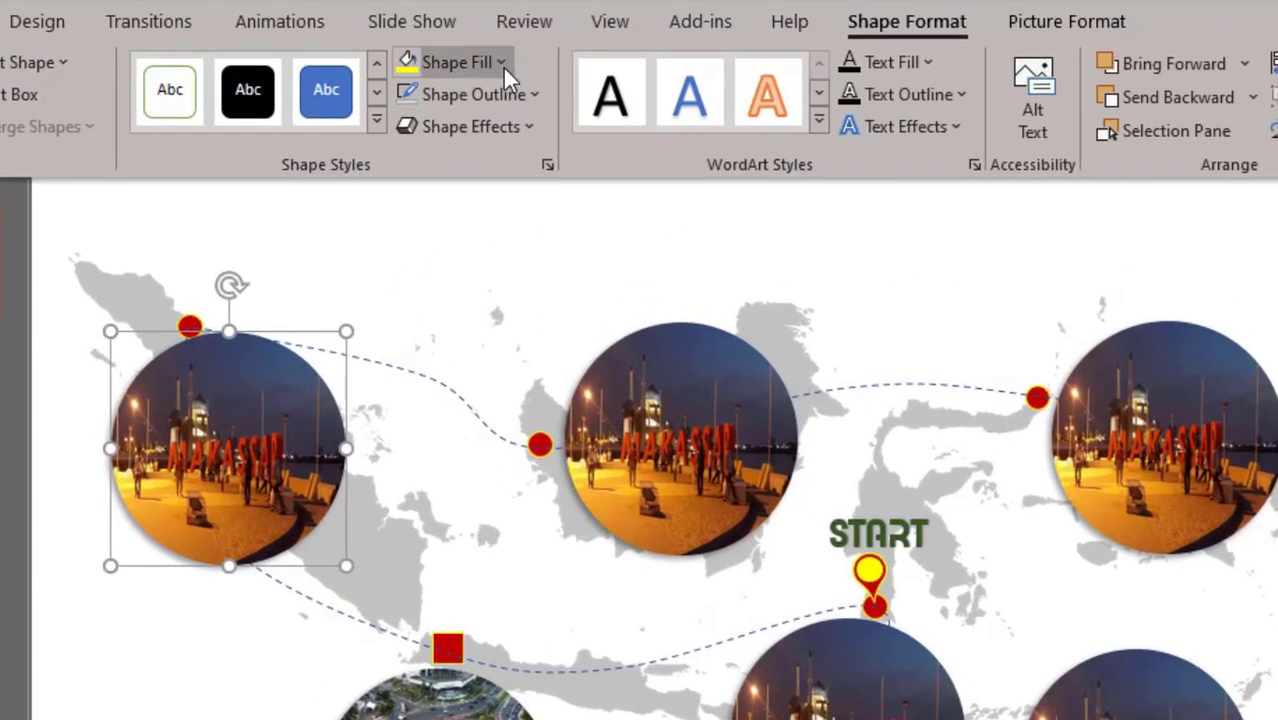
left_click(503, 66)
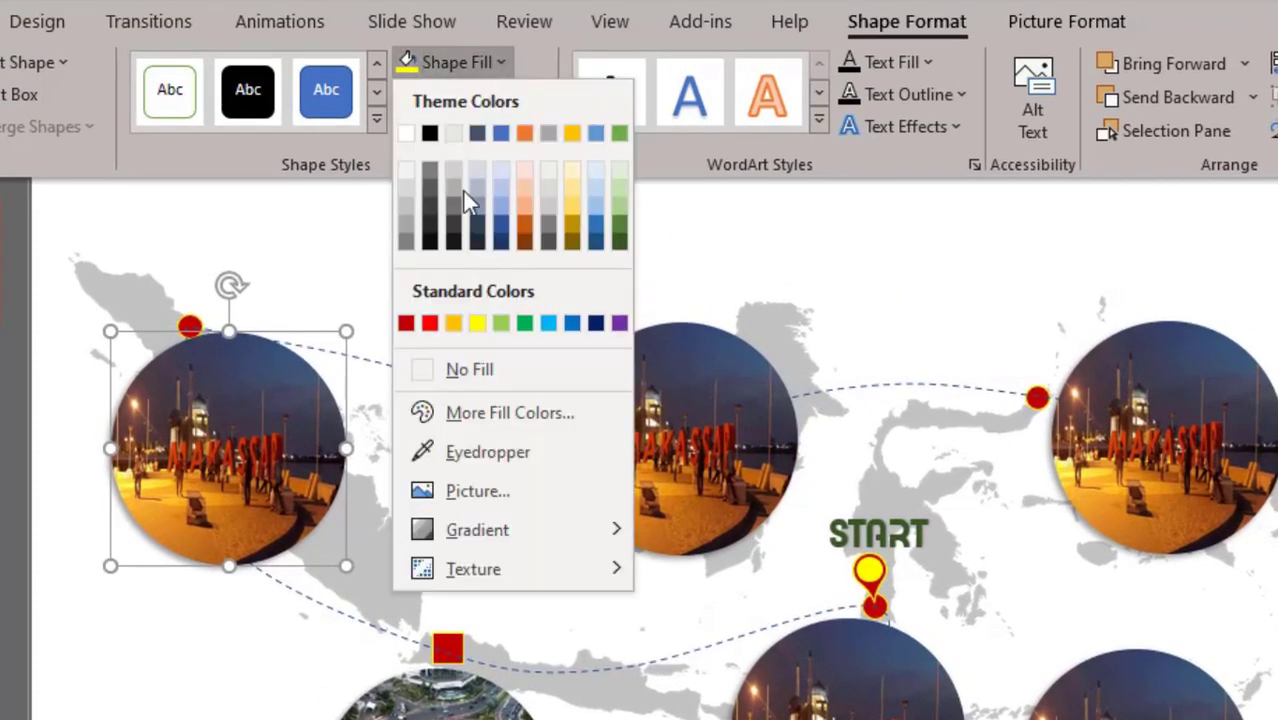
left_click(511, 491)
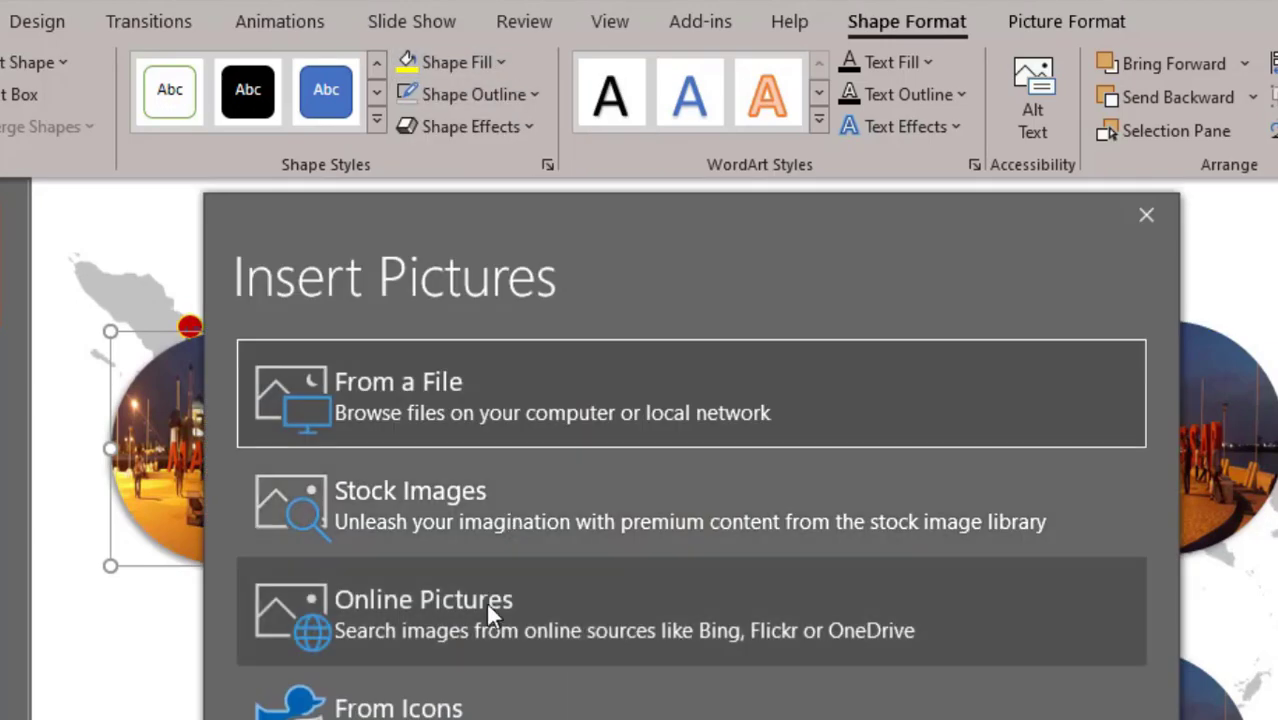
left_click(485, 620)
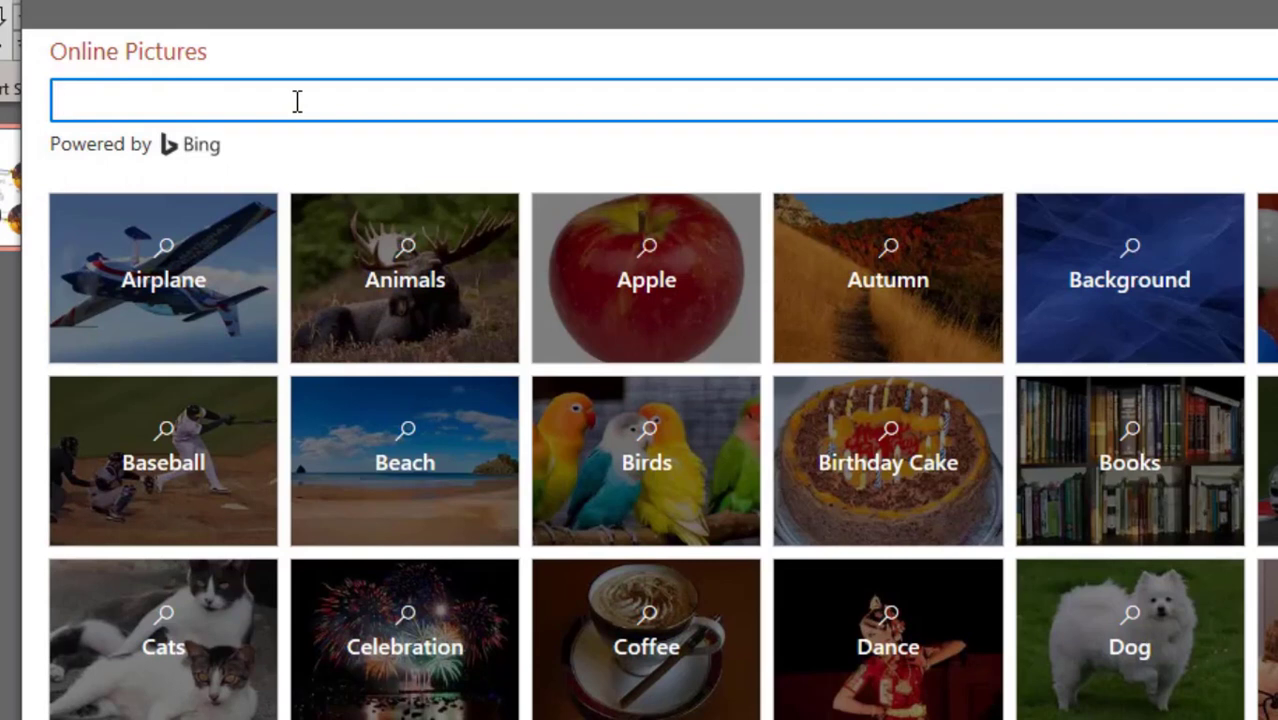
type("MEDAN")
key("Return")
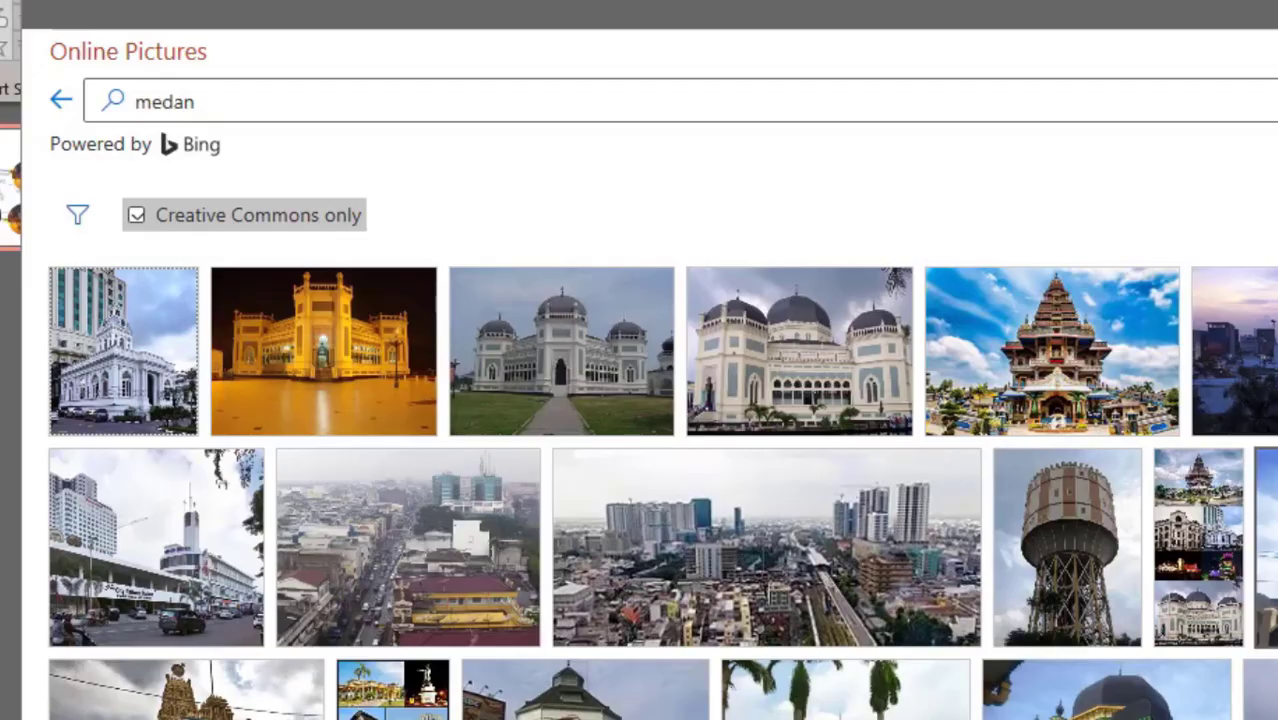
scroll(660, 490, "down", 5)
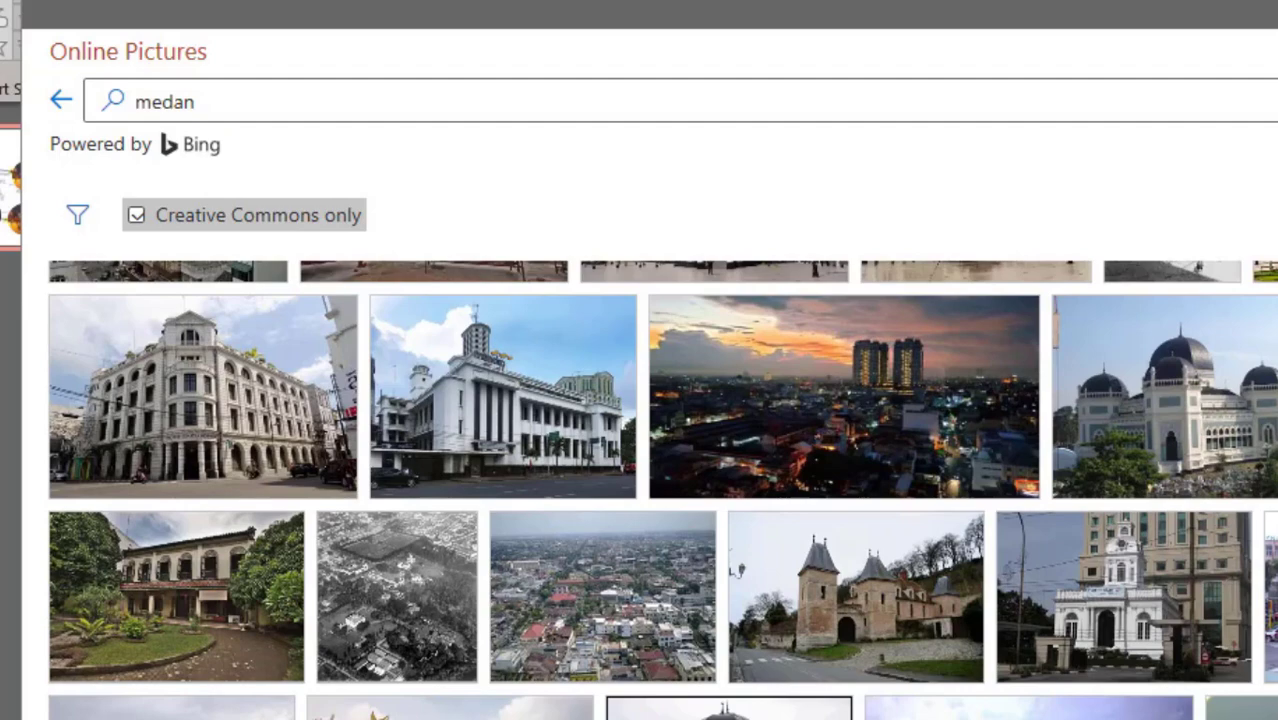
left_click(857, 421)
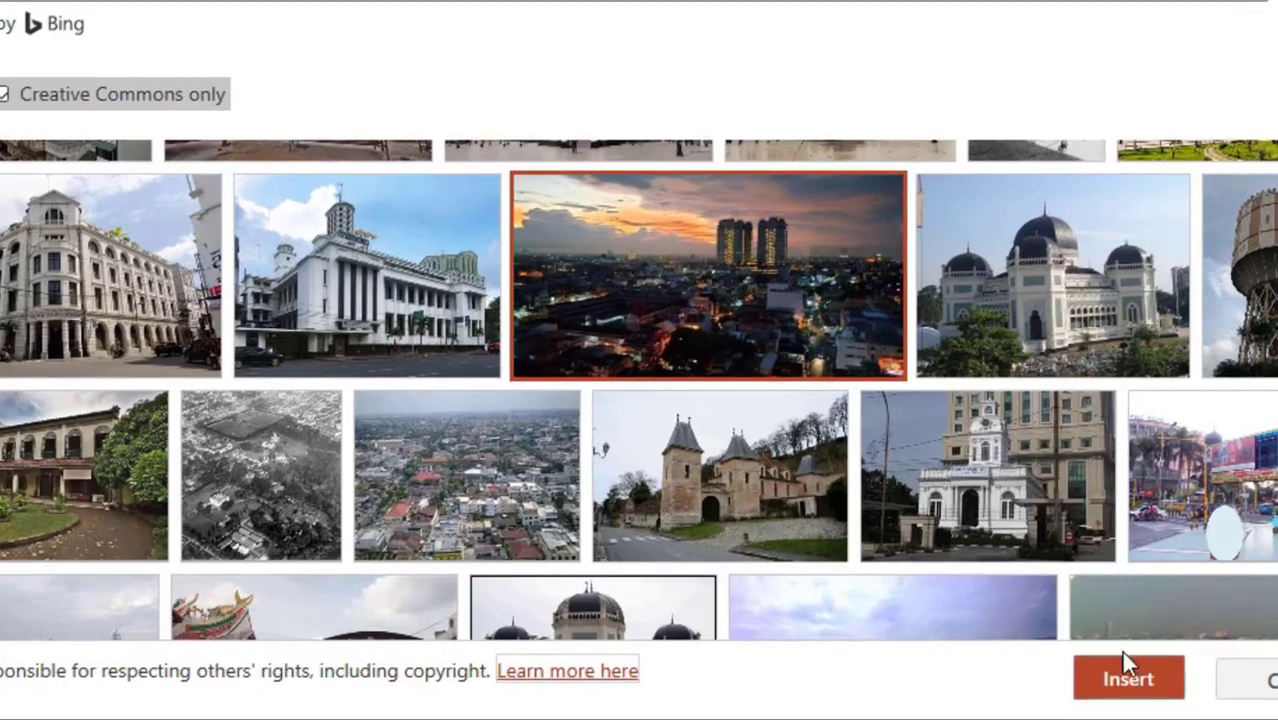
left_click(1128, 682)
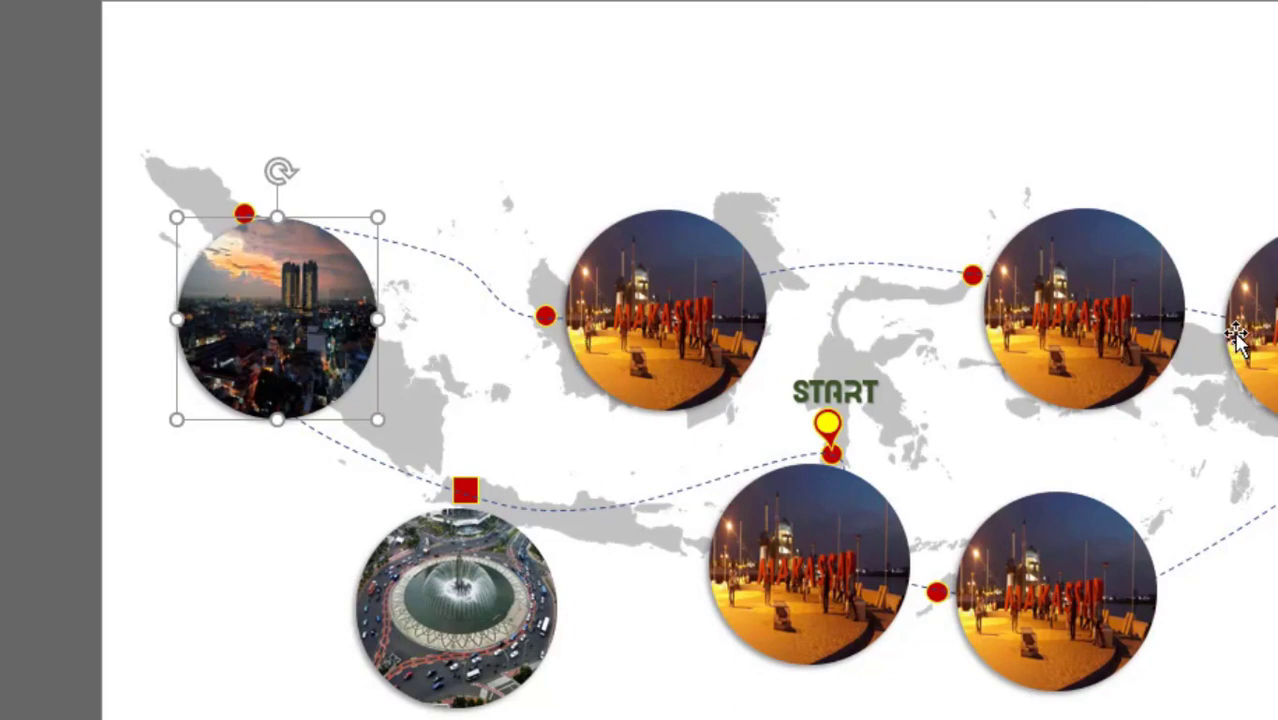
Replace the picture fill of the western Kalimantan circle with the night bridge photo from an online search for pontianak.
left_click(665, 310)
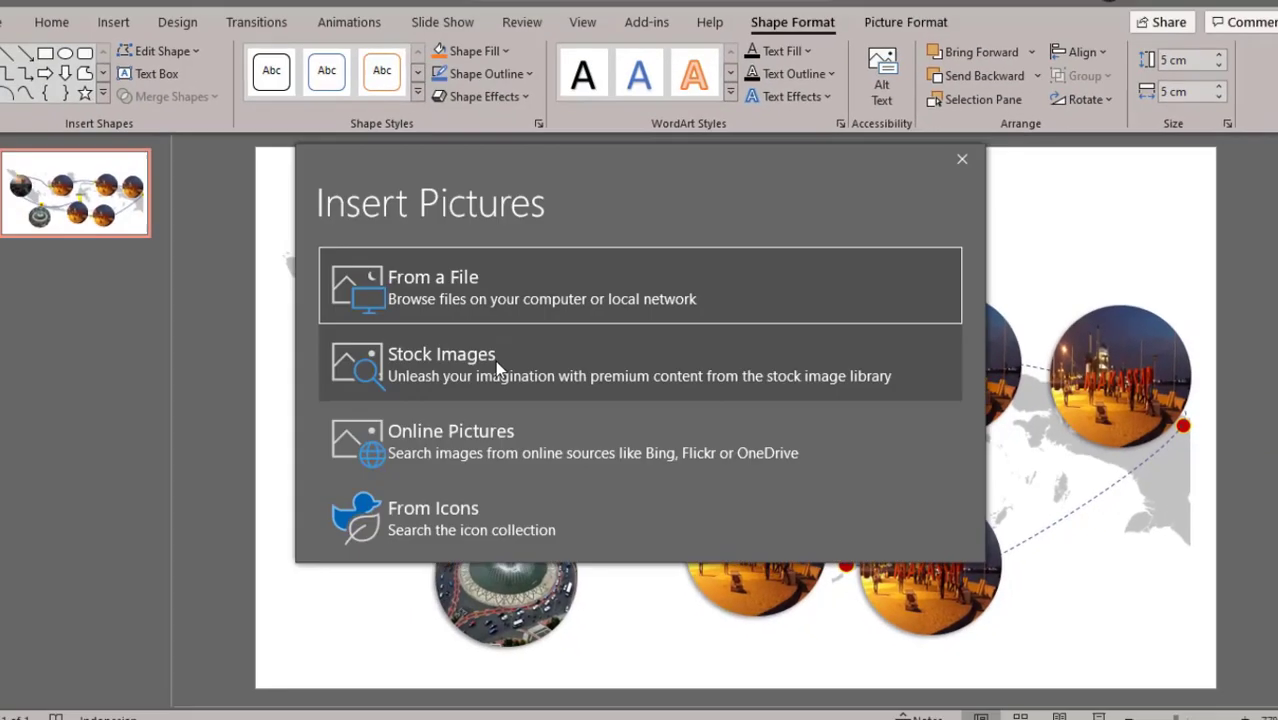
left_click(456, 434)
type("pontianak")
key("Return")
scroll(537, 457, "down", 5)
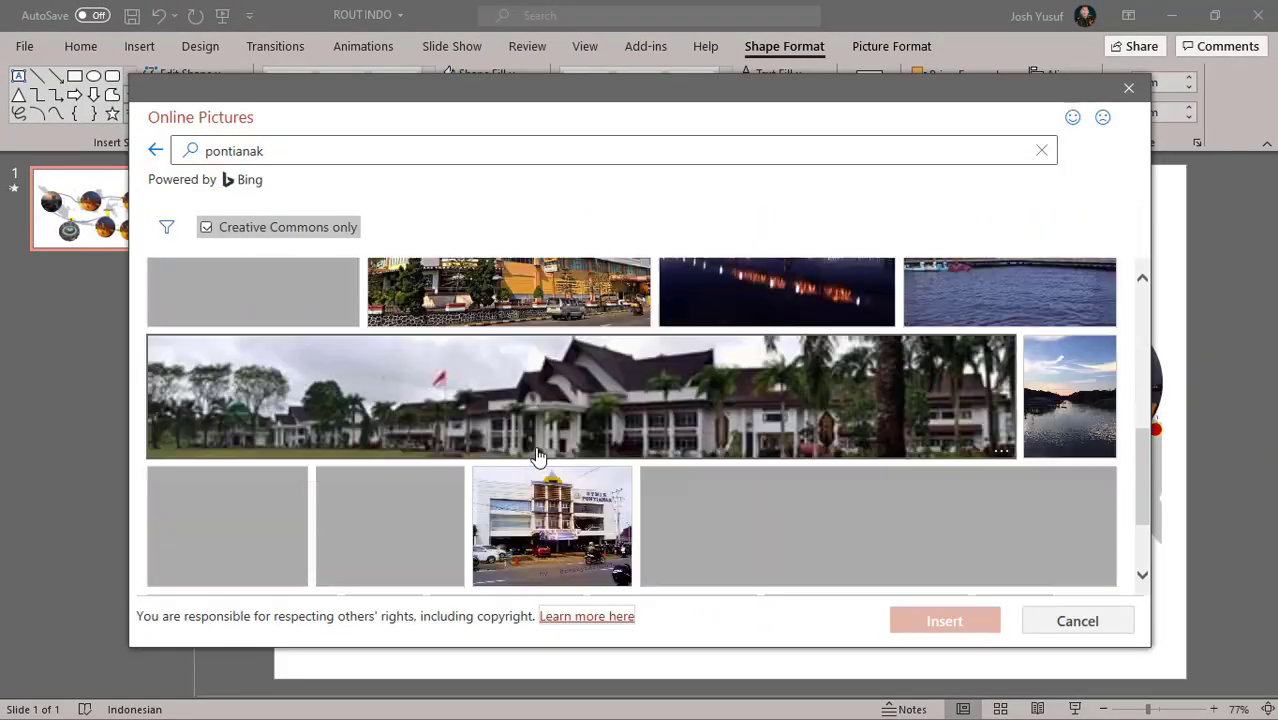
double_click(807, 398)
Replace the picture fill of the circle beside the northern Sulawesi marker with the green hillside statue photo from an online search for manado.
left_click(933, 370)
left_click(480, 73)
left_click(480, 330)
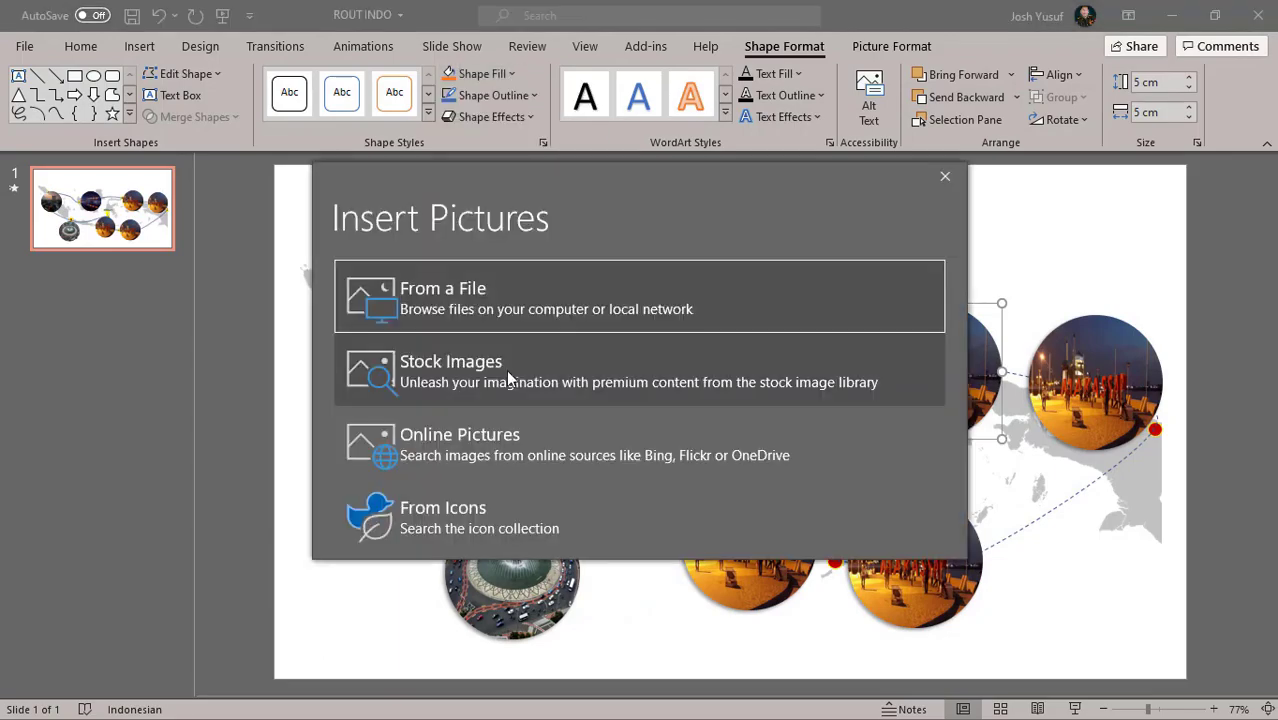
left_click(456, 438)
type("manado")
key("Return")
scroll(710, 428, "down", 5)
left_click(231, 474)
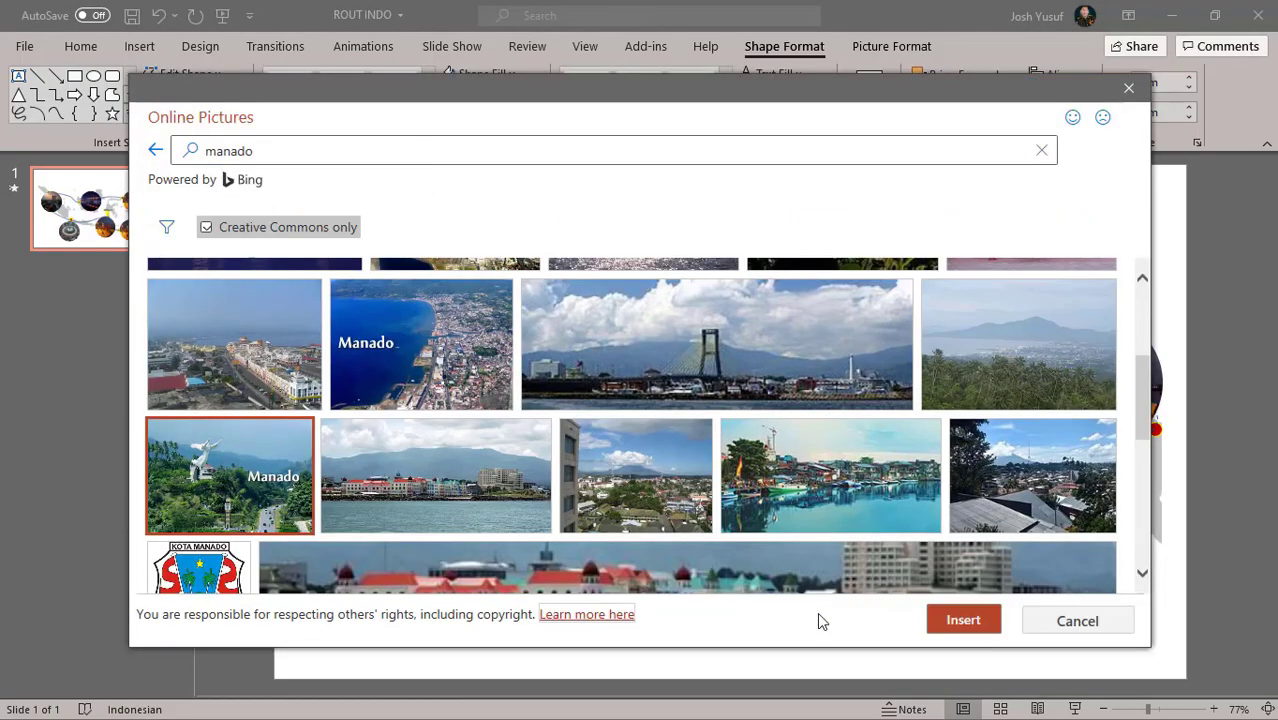
scroll(819, 450, "down", 1)
left_click(964, 618)
Replace the picture fill of the Papua circle with the night view of the bay from an online search for jayapura.
left_click(1107, 410)
left_click(480, 73)
left_click(500, 363)
left_click(456, 438)
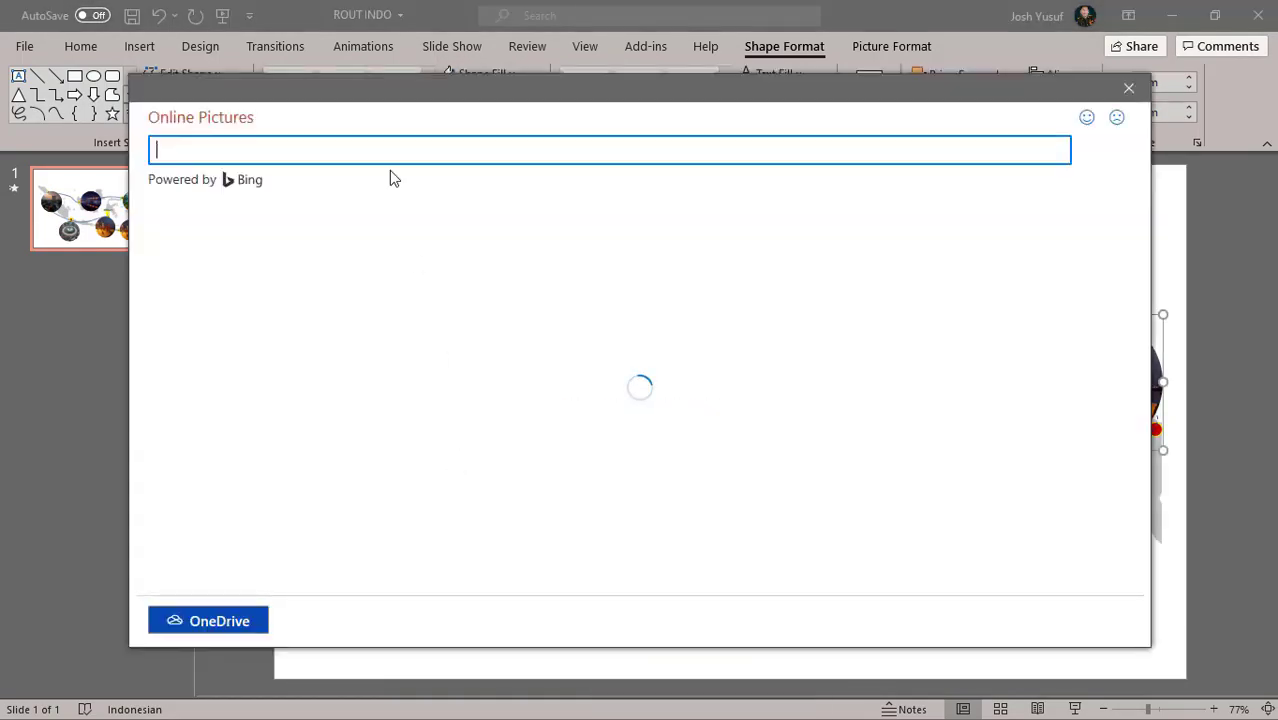
type("jayapura")
key("Return")
scroll(686, 437, "up", 1)
double_click(686, 443)
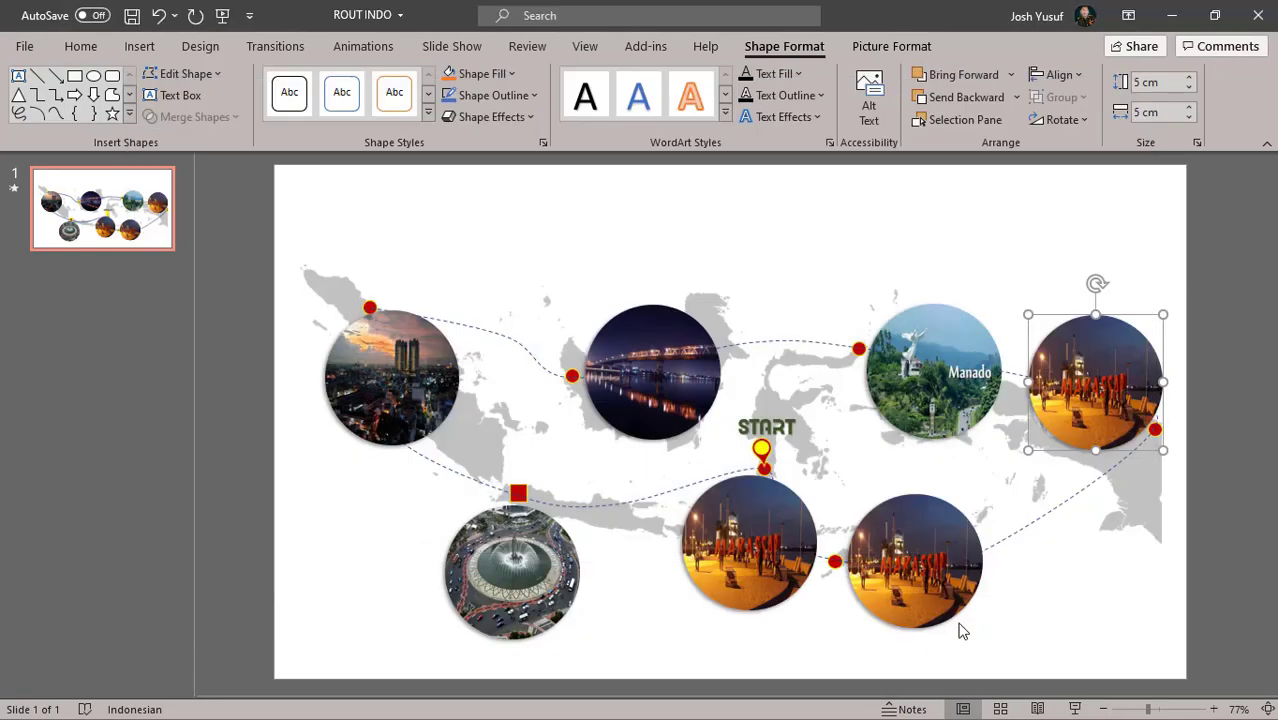
Replace the picture fill of the circle beside the Timor marker with the daytime seaside photo from an online search for kupang.
left_click(914, 560)
left_click(480, 73)
mouse_move(510, 395)
left_click(496, 361)
left_click(479, 456)
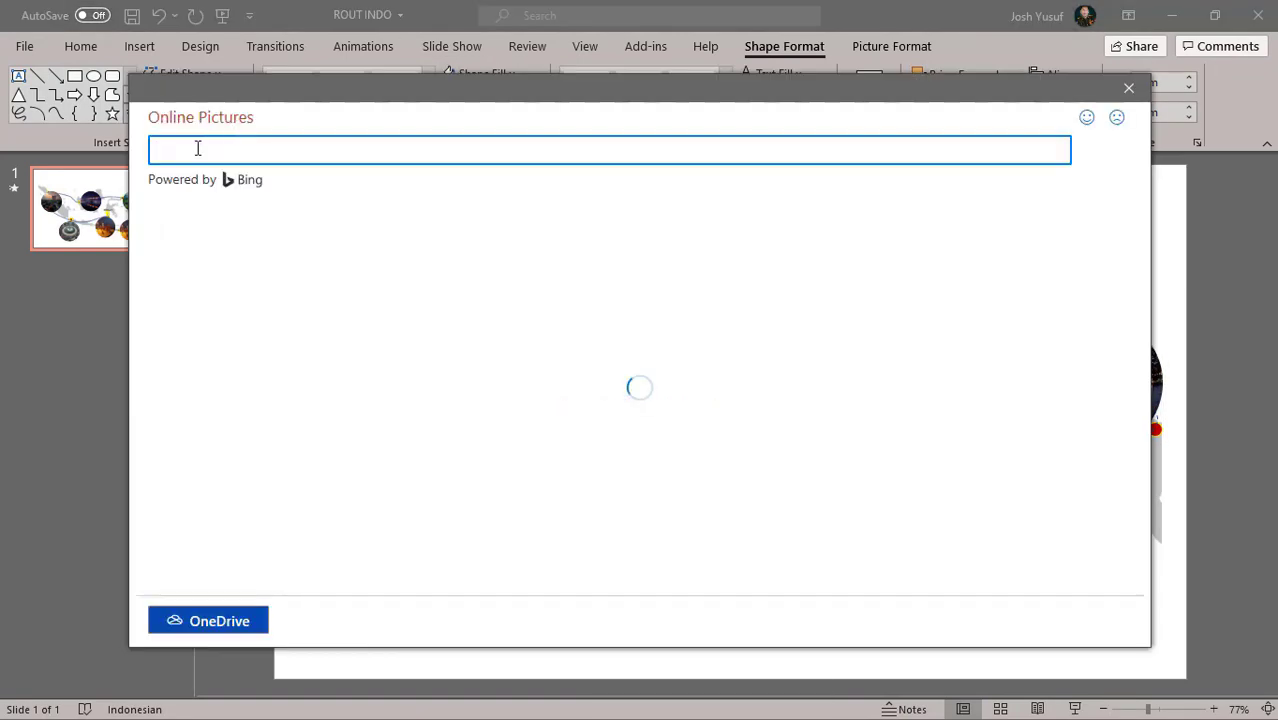
type("kupang")
key("Return")
left_click(349, 310)
left_click(983, 624)
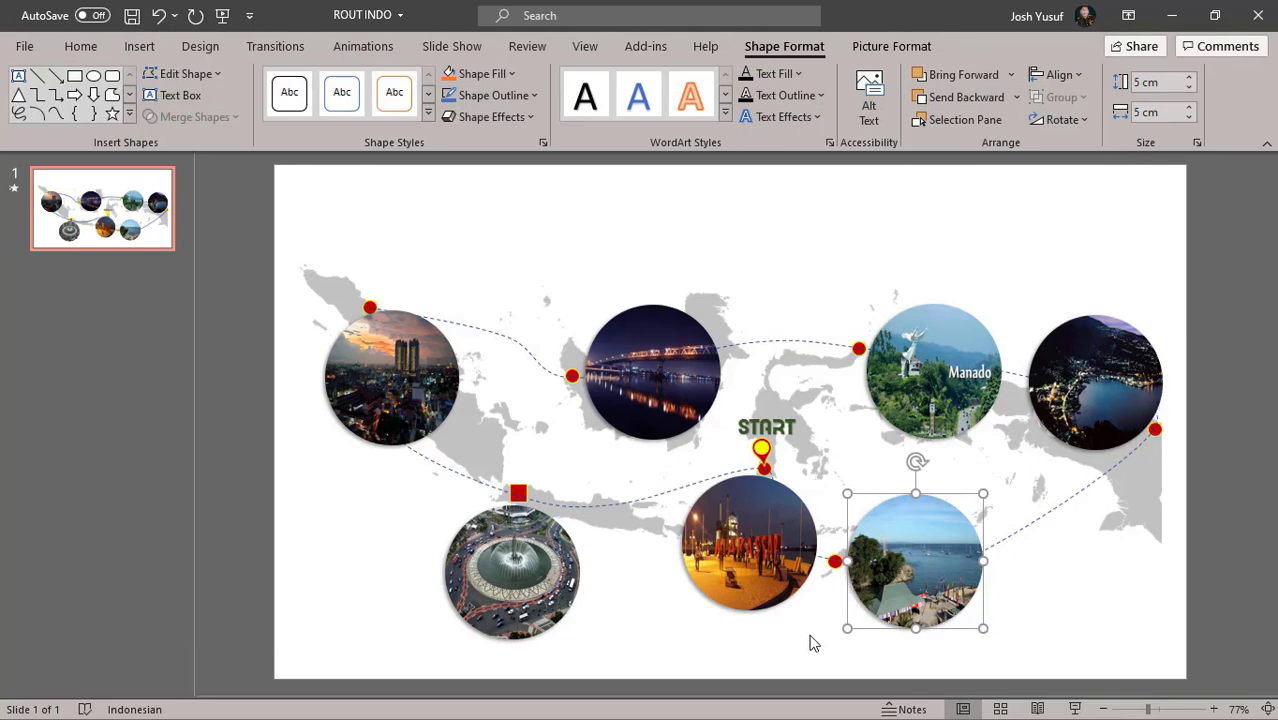
Copy the START label onto the lower part of the Makassar picture circle and change the copy's text to Makassar.
left_click(766, 430)
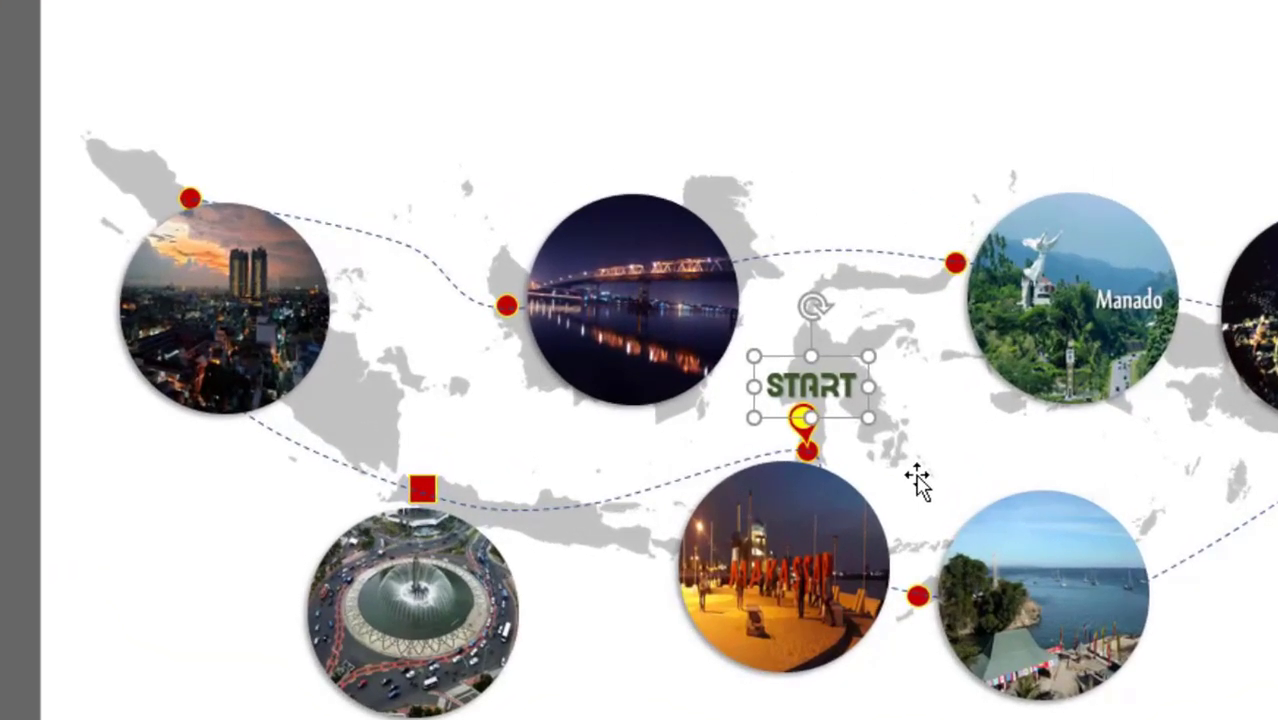
left_click_drag(918, 483, 804, 666)
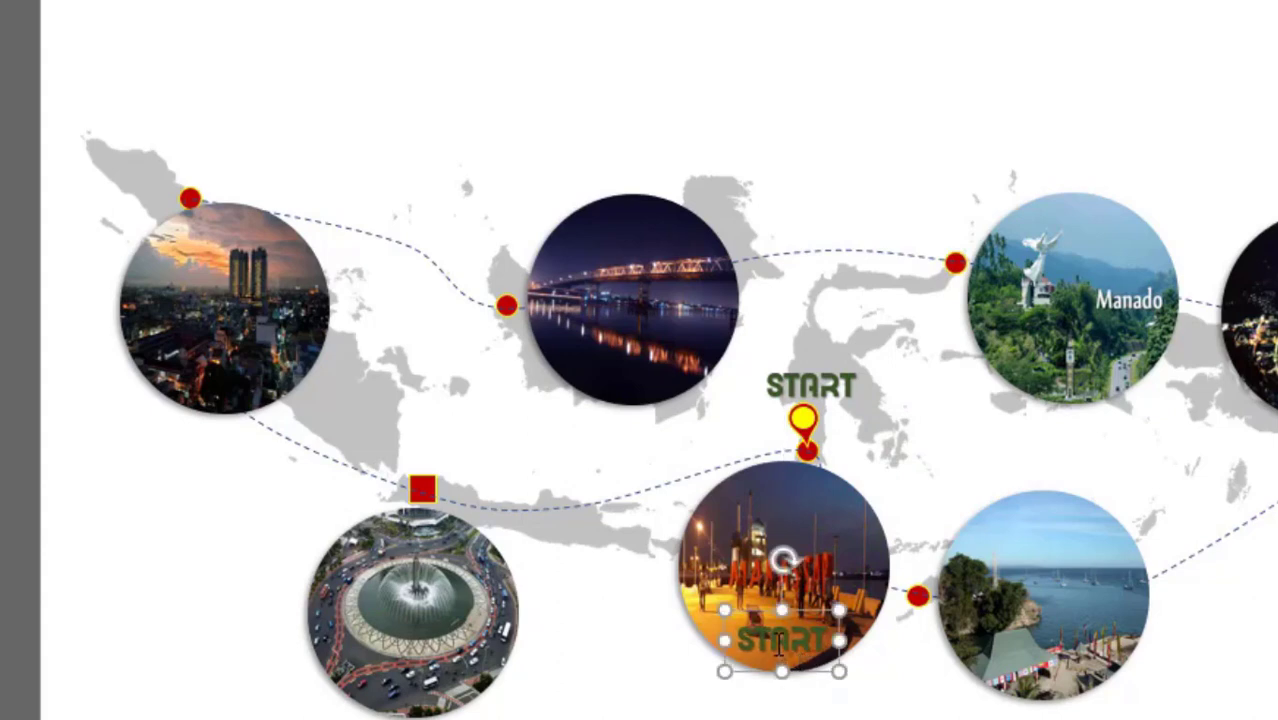
double_click(778, 643)
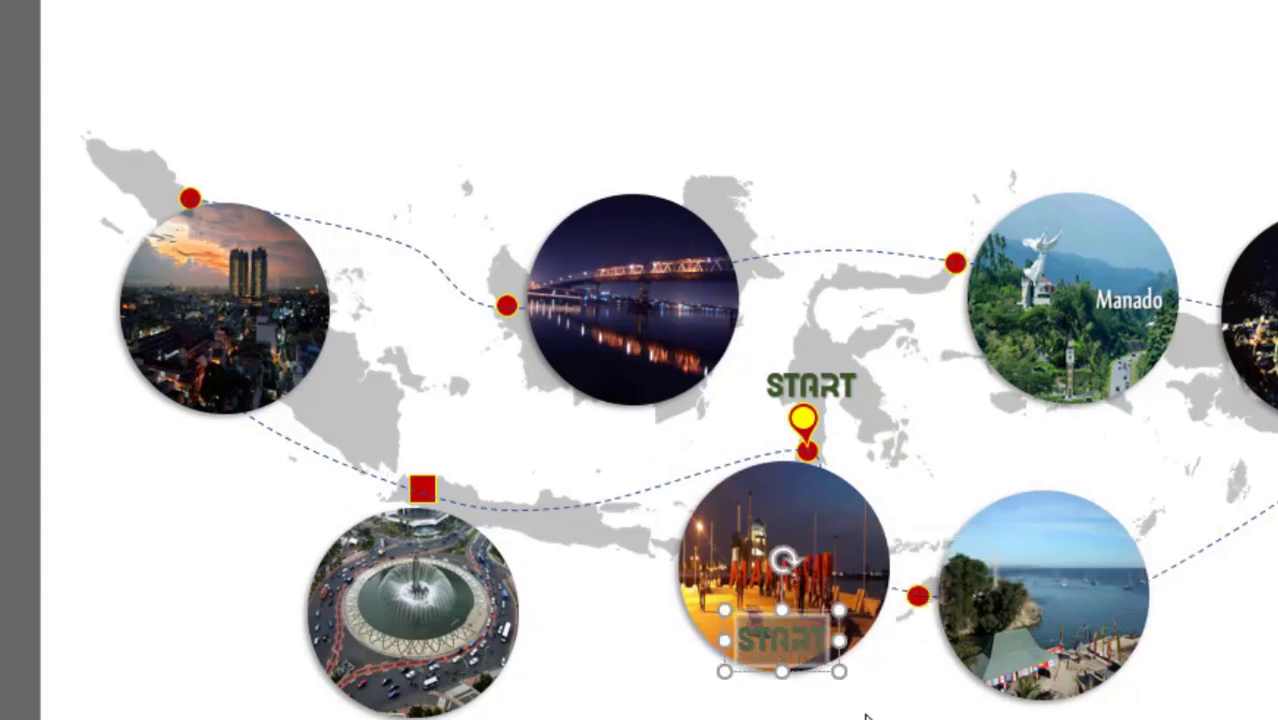
type("Makassar")
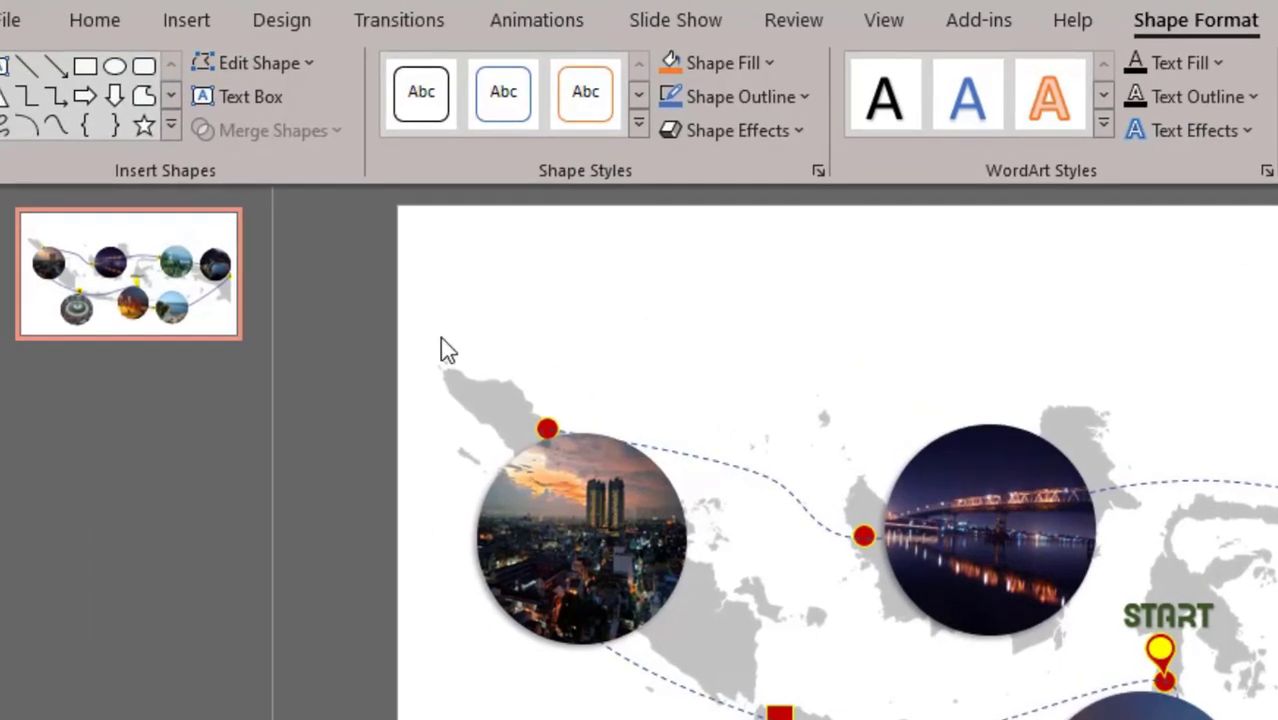
Set the Makassar label's font size to 20 and its font colour to yellow.
left_click(101, 22)
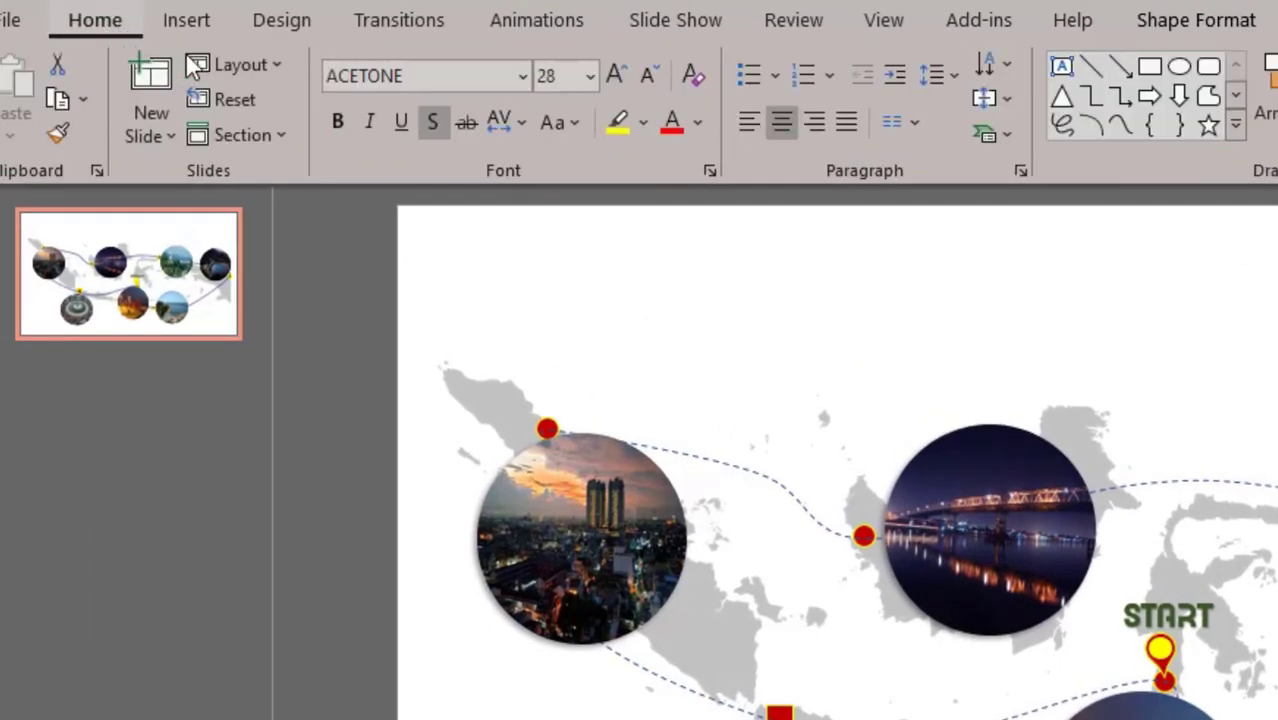
left_click(591, 76)
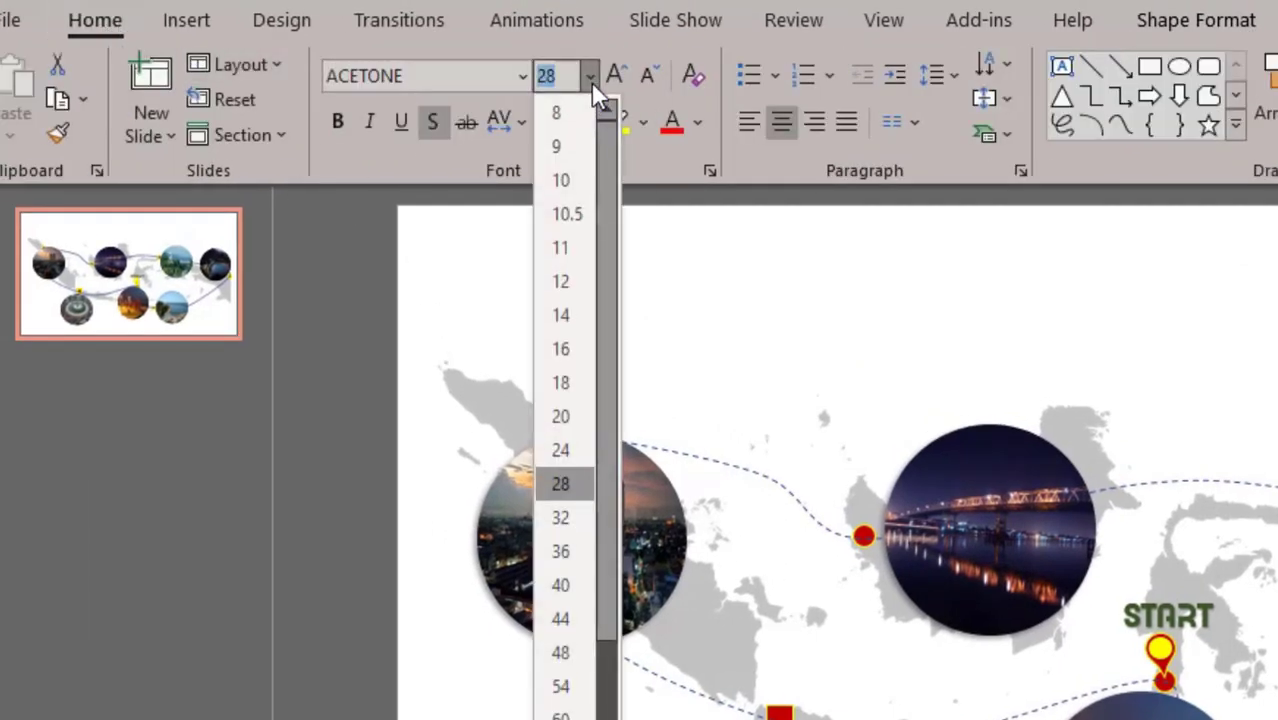
left_click(584, 428)
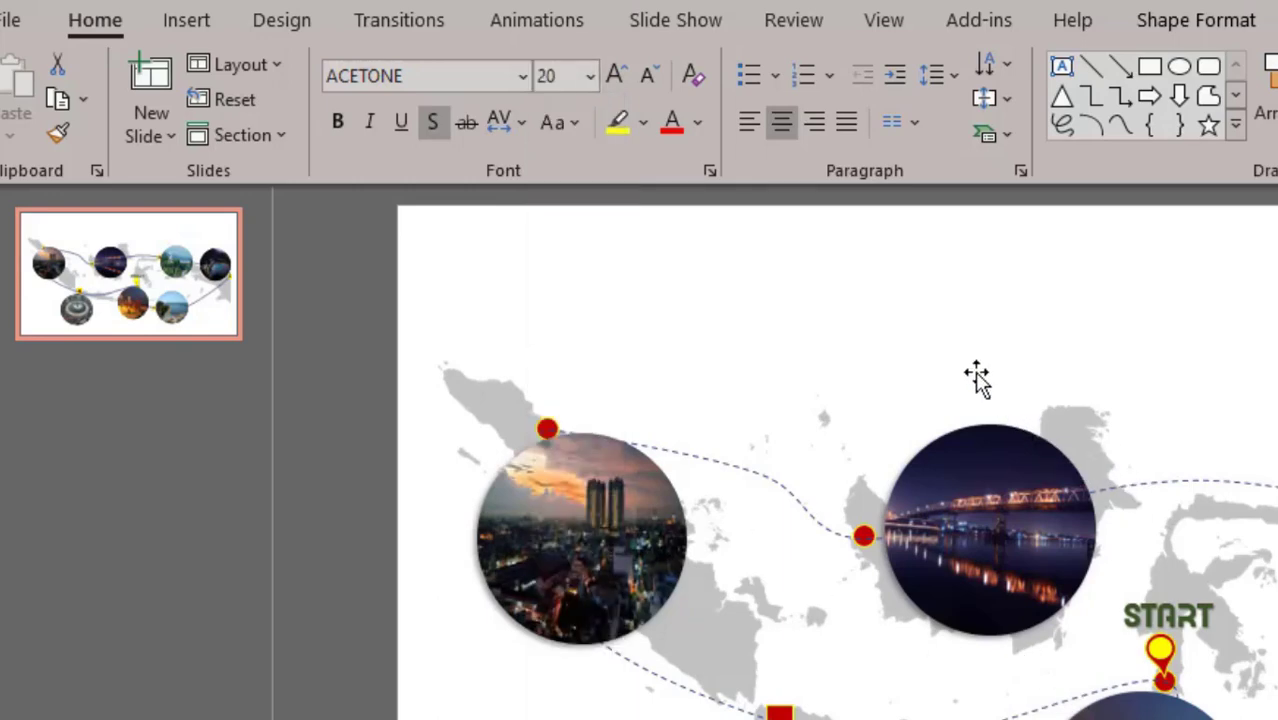
left_click(699, 122)
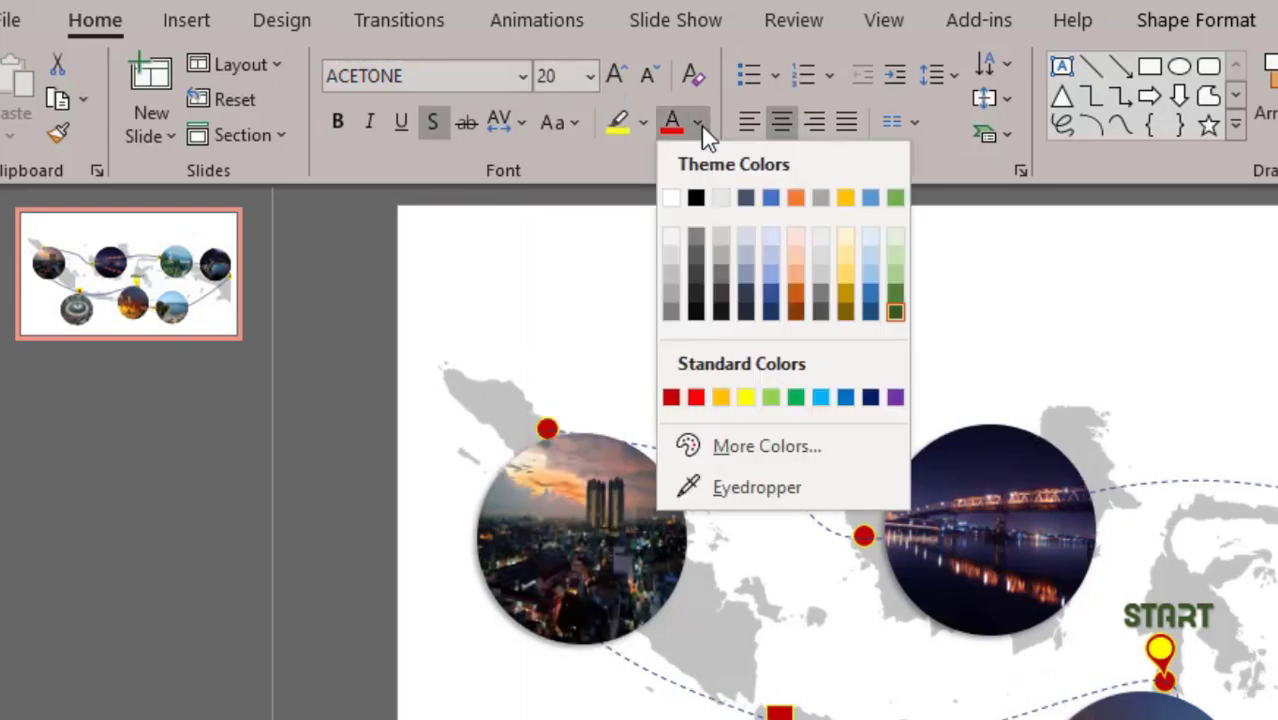
left_click(751, 396)
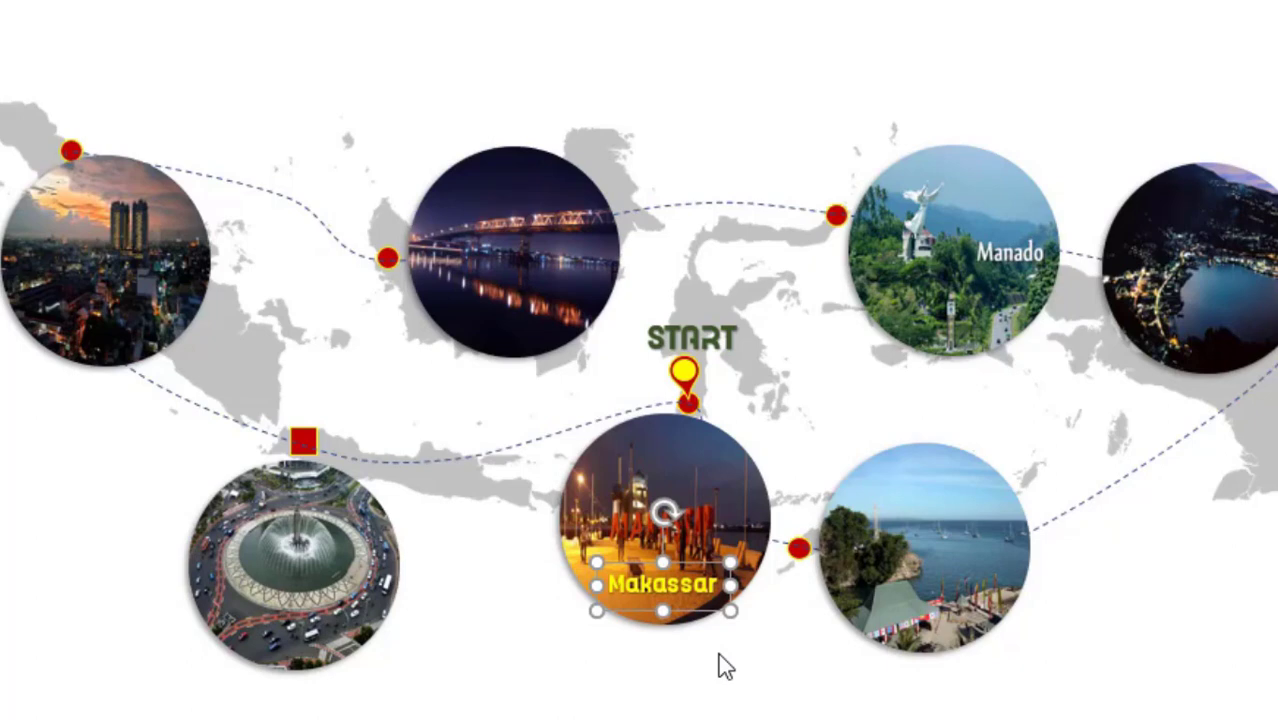
Duplicate the yellow Makassar label several times to make name labels for the other city circles.
key("ctrl+d")
key("ctrl+d")
key("ctrl+d")
key("ctrl+d")
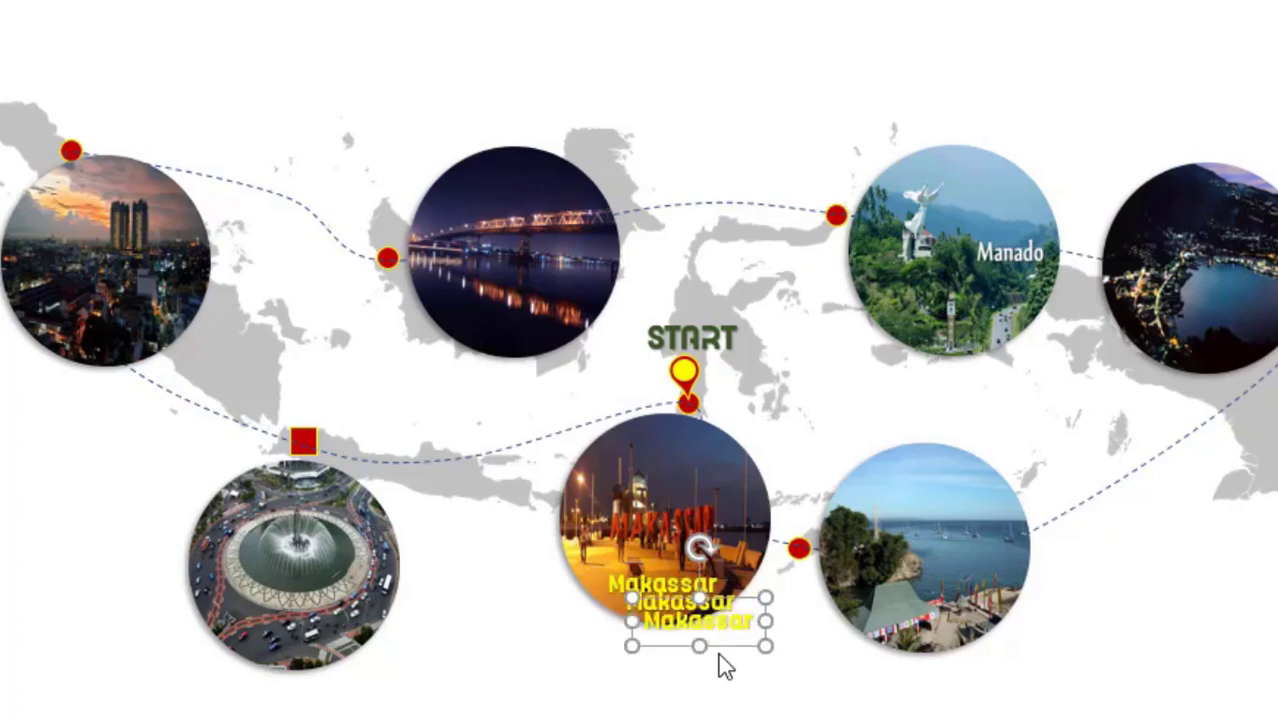